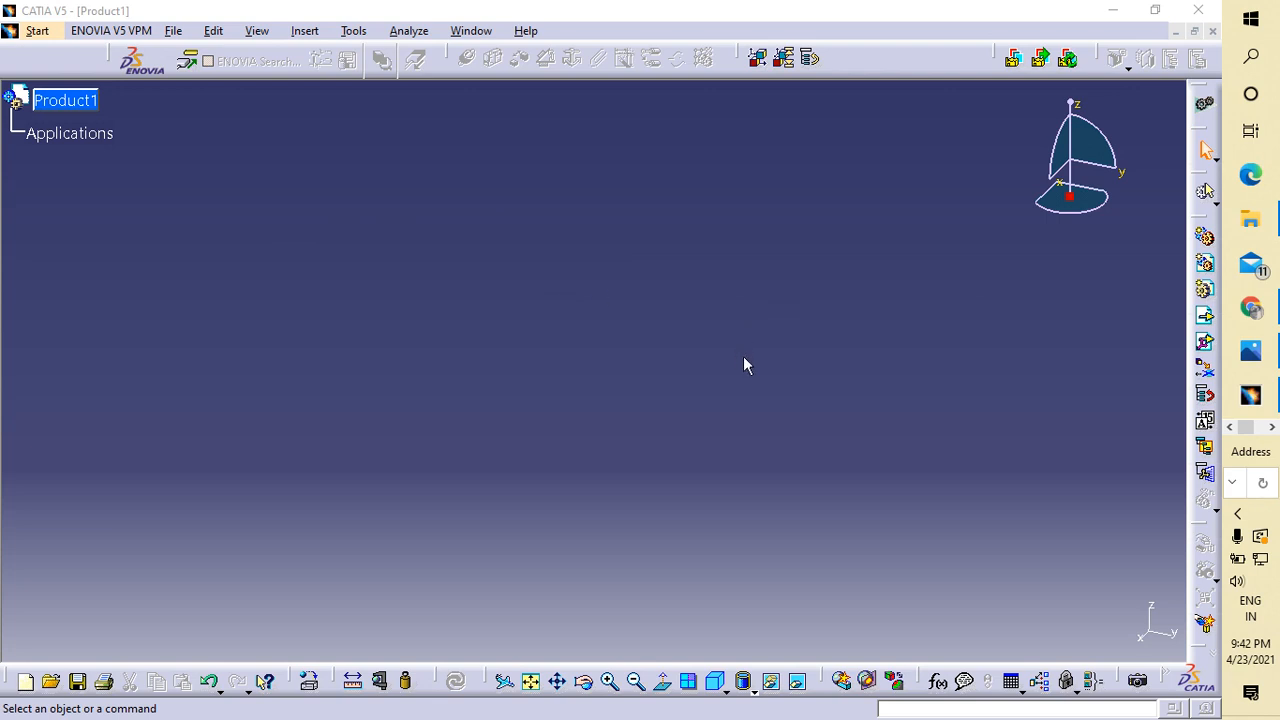
{"action": "left_click", "coordinate": [1237, 514]}
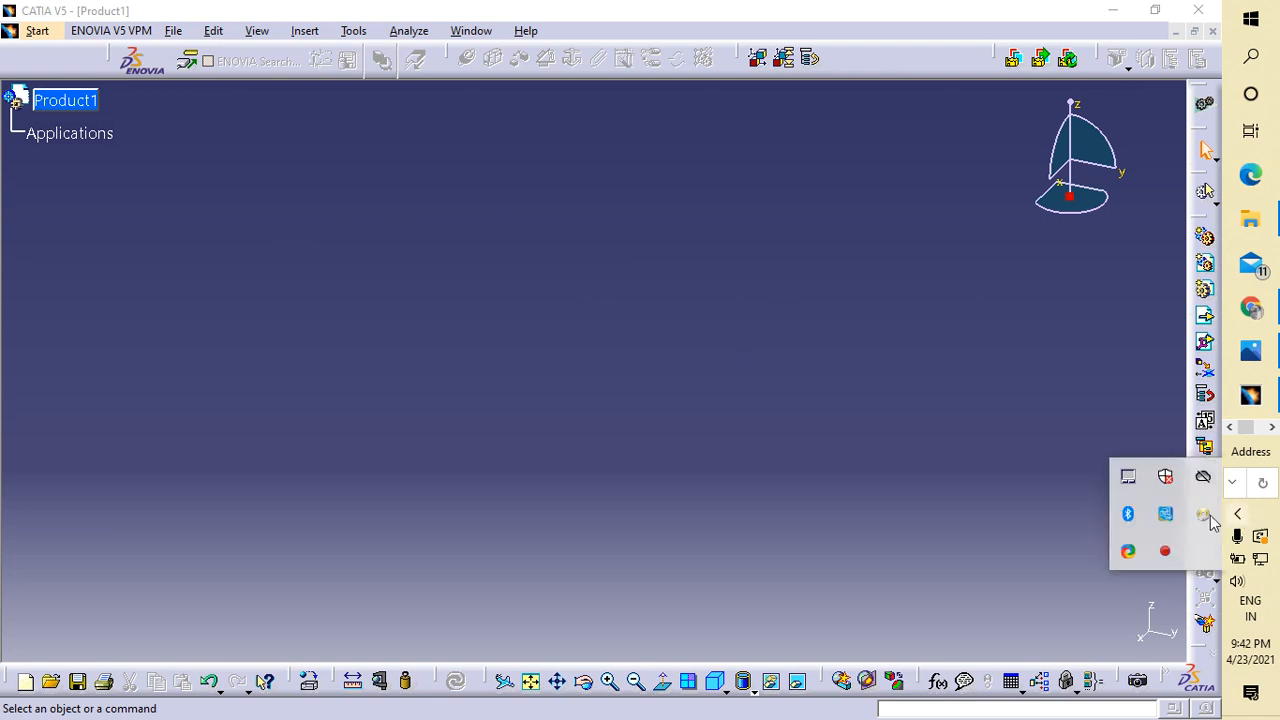
{"action": "left_click", "coordinate": [668, 470]}
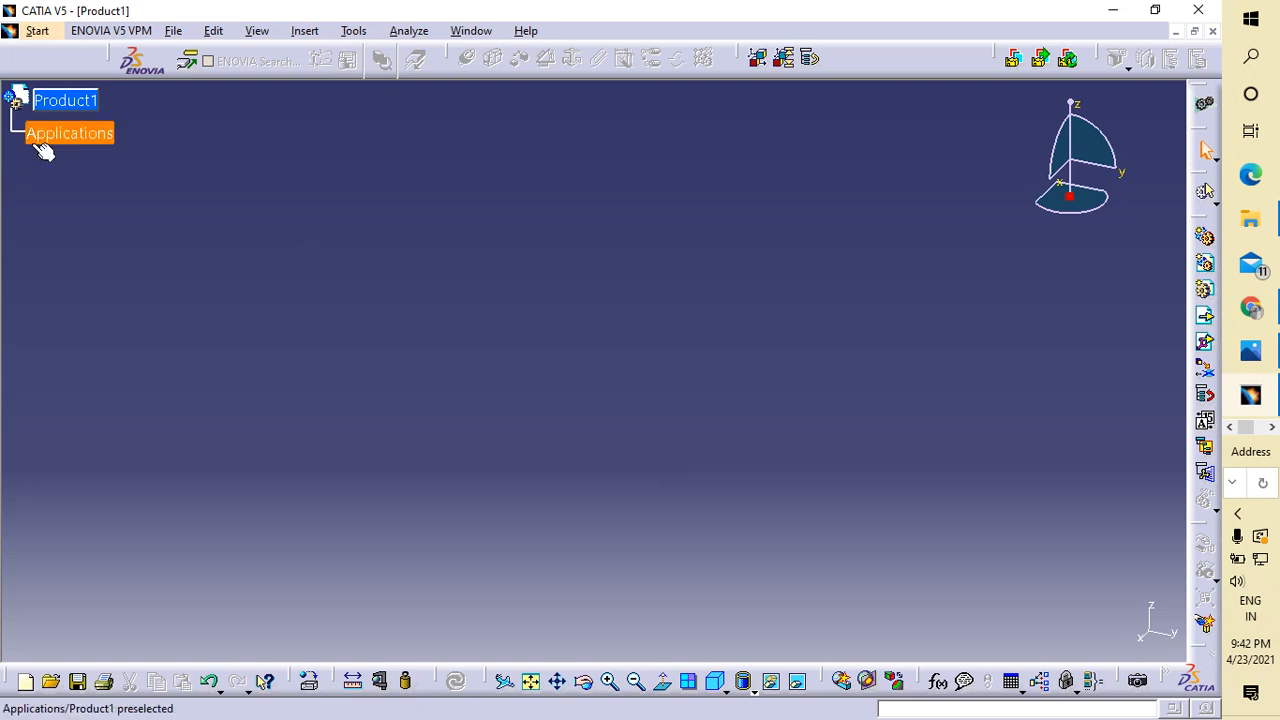
- Start a new product in the Assembly Design workbench
{"action": "left_click", "coordinate": [45, 32]}
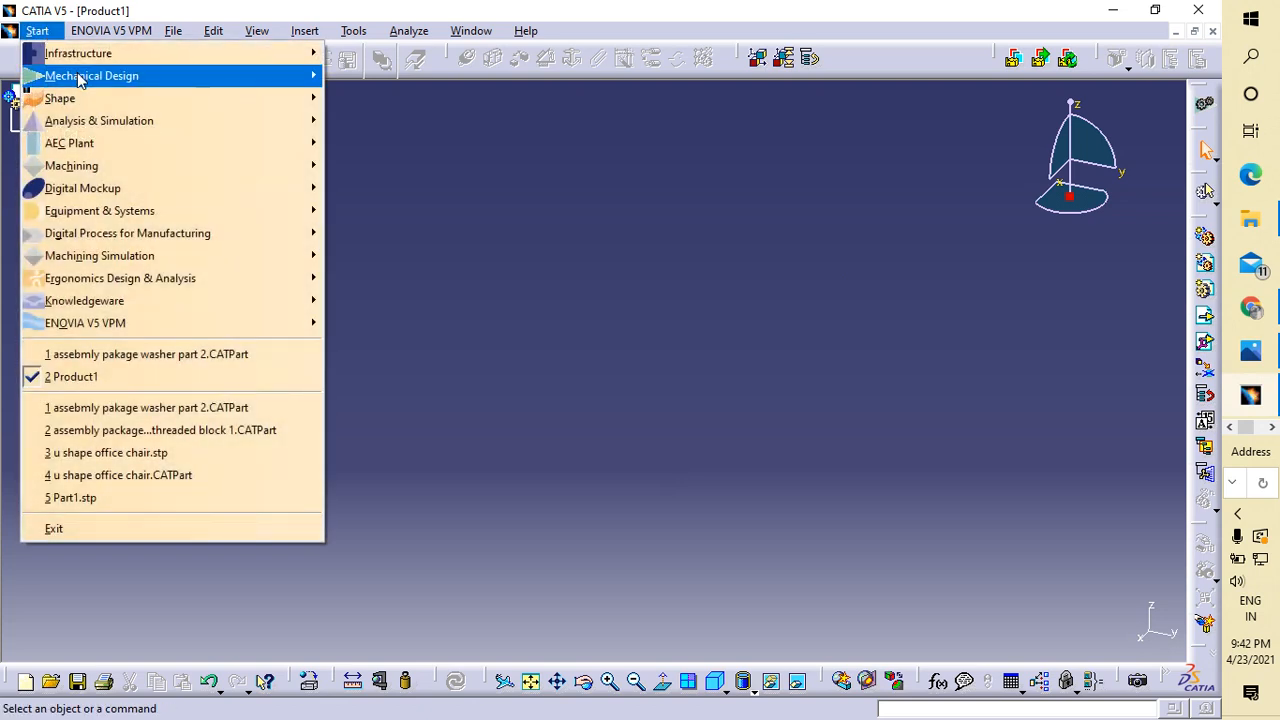
{"action": "mouse_move", "coordinate": [82, 78]}
{"action": "left_click", "coordinate": [384, 97]}
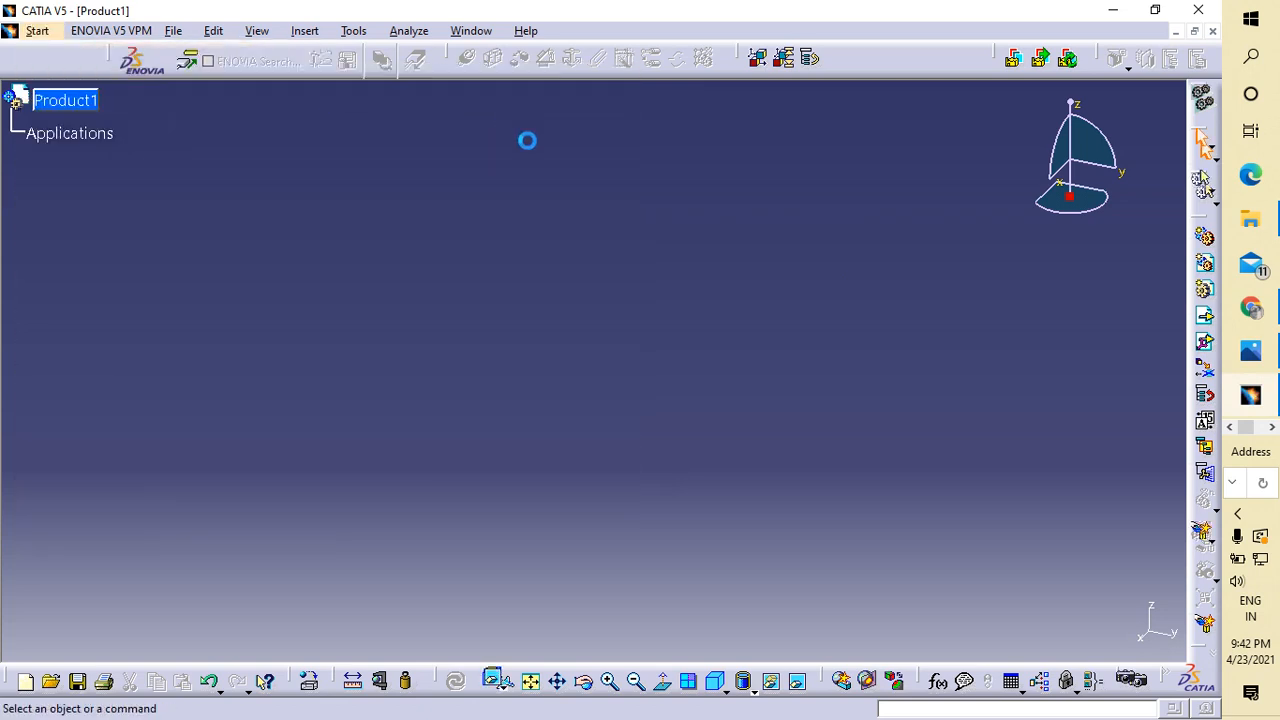
- Review the EX12-1 working drawing in Photos for the link bar's dimensions, and return to CATIA
{"action": "left_click", "coordinate": [1267, 348]}
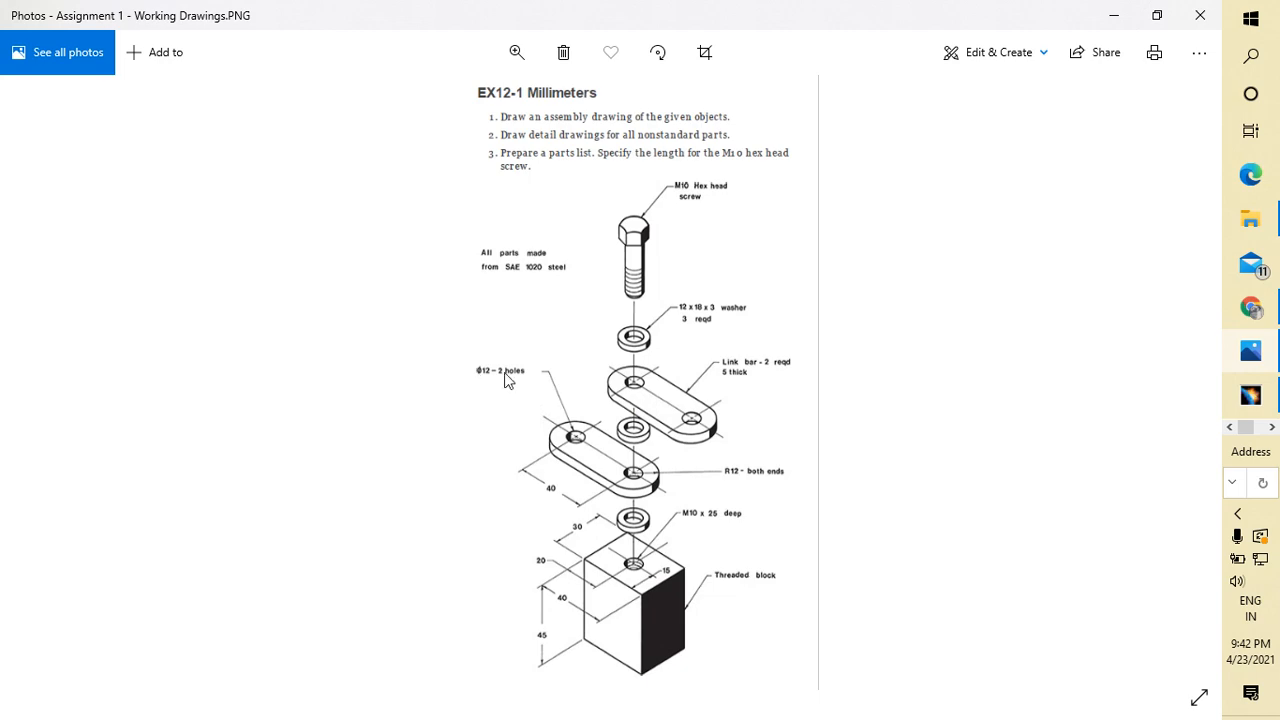
{"action": "left_click", "coordinate": [1268, 400]}
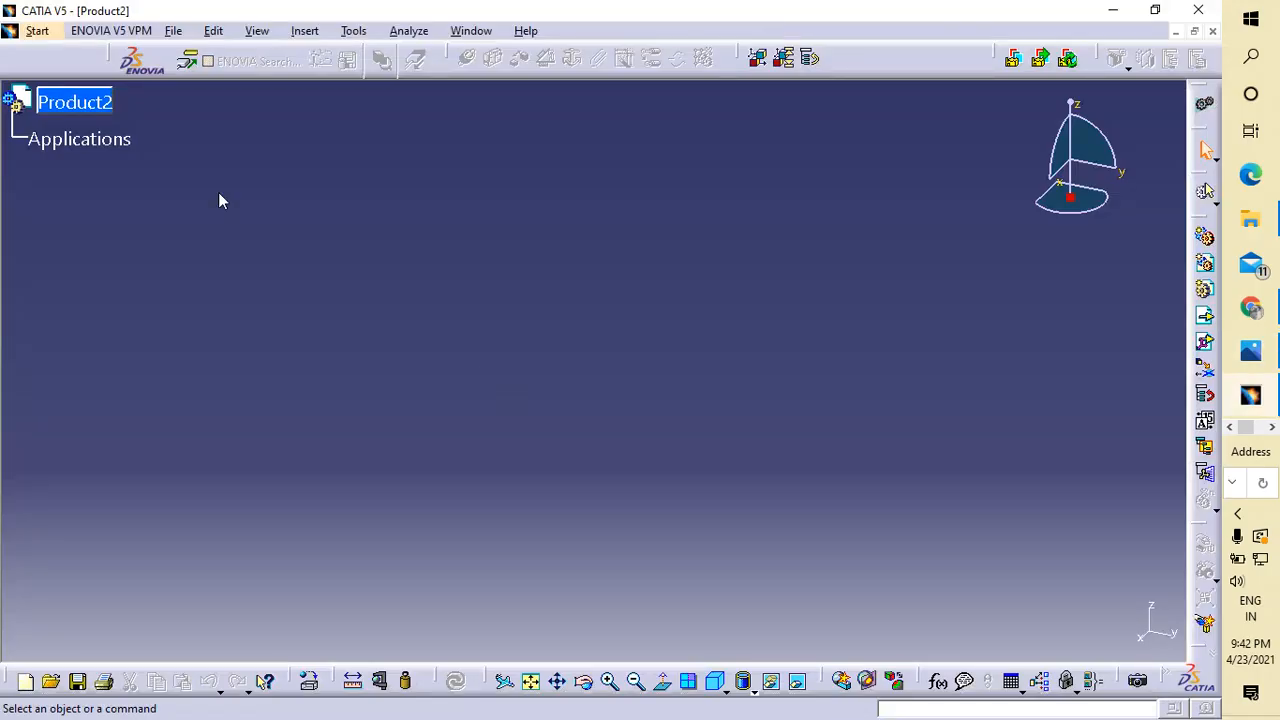
{"action": "scroll", "coordinate": [630, 339], "scroll_direction": "up", "scroll_amount": 2}
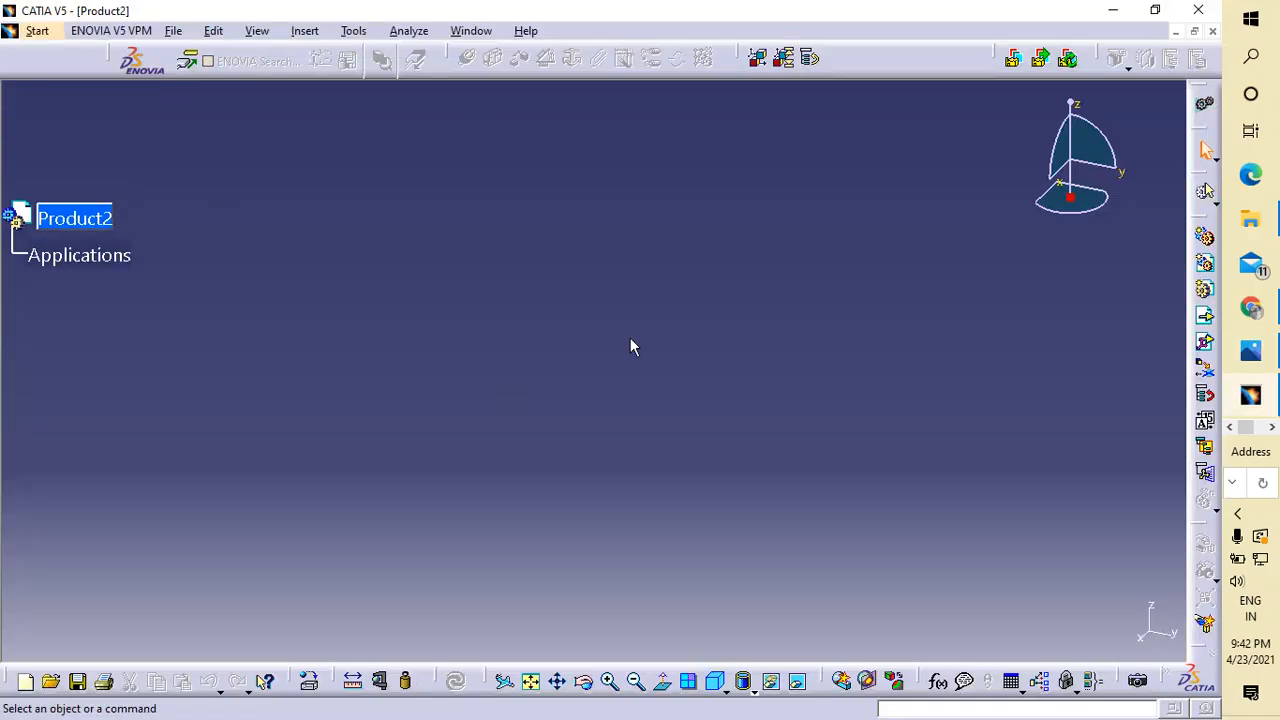
{"action": "scroll", "coordinate": [622, 332], "scroll_direction": "down", "scroll_amount": 11}
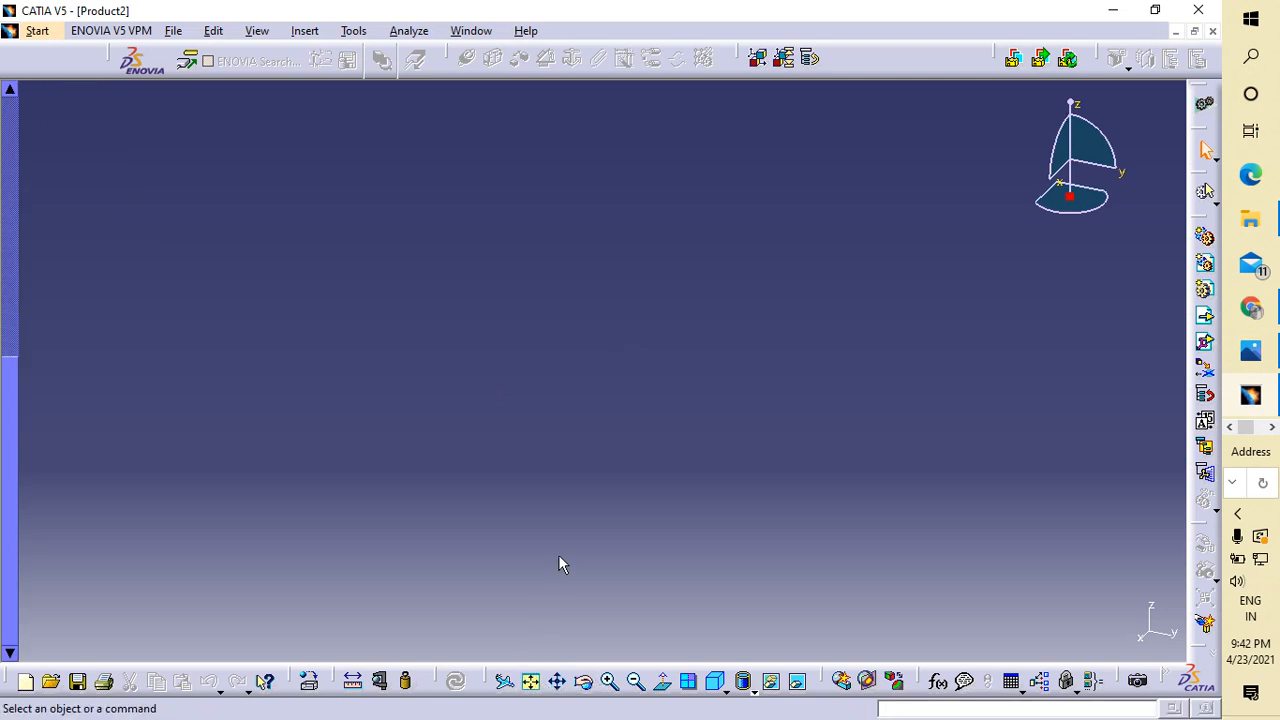
- Create a new part in the Part Design workbench with the default name Part2 and hybrid design enabled
{"action": "left_click", "coordinate": [38, 31]}
{"action": "mouse_move", "coordinate": [115, 80]}
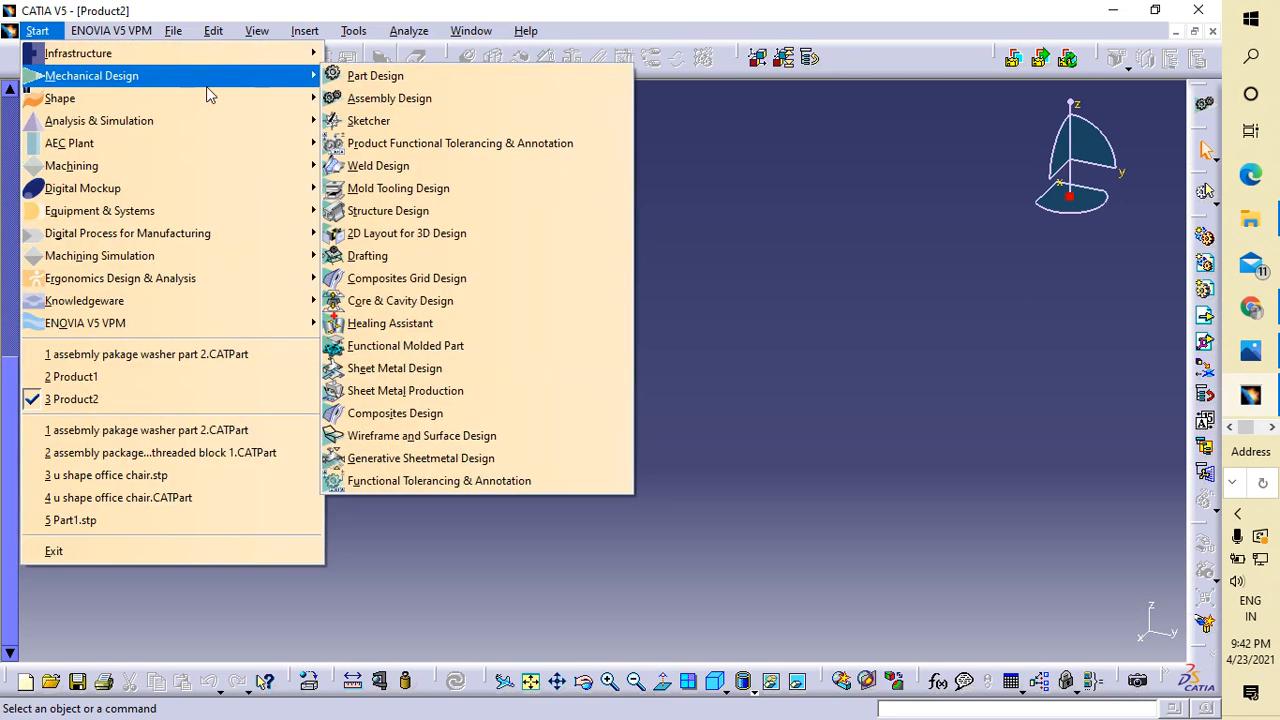
{"action": "left_click", "coordinate": [365, 76]}
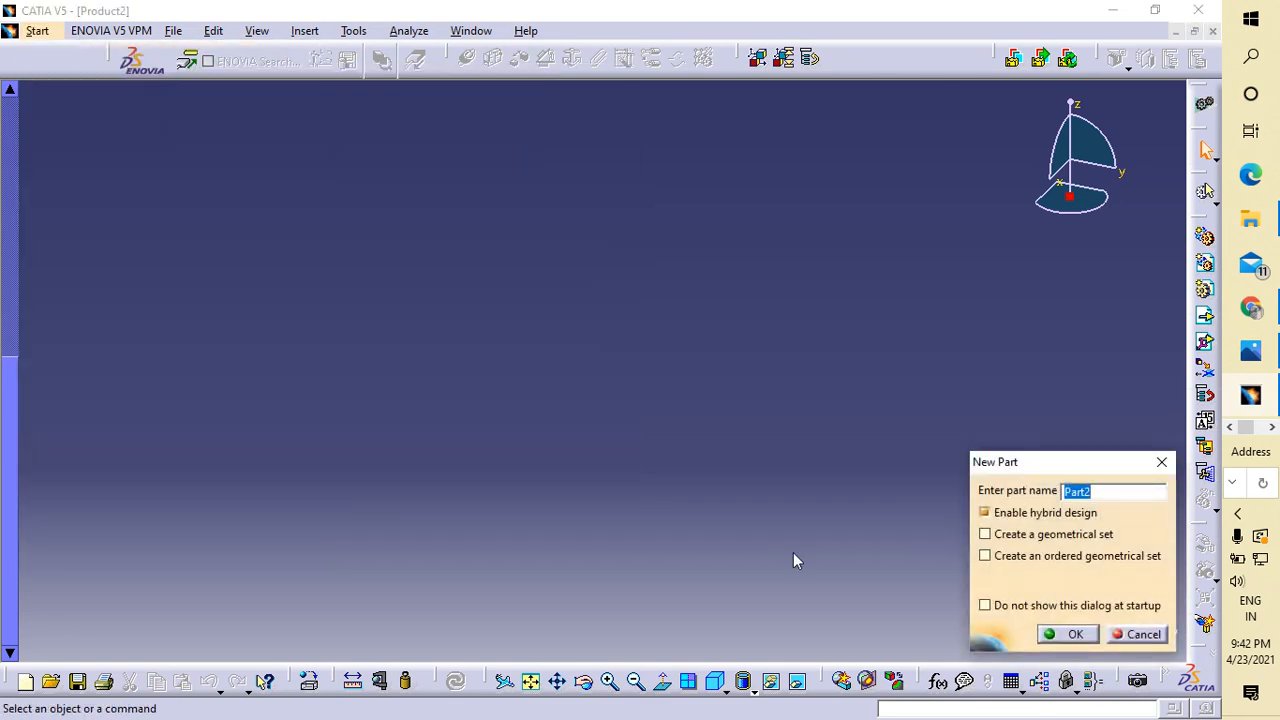
{"action": "left_click", "coordinate": [1064, 634]}
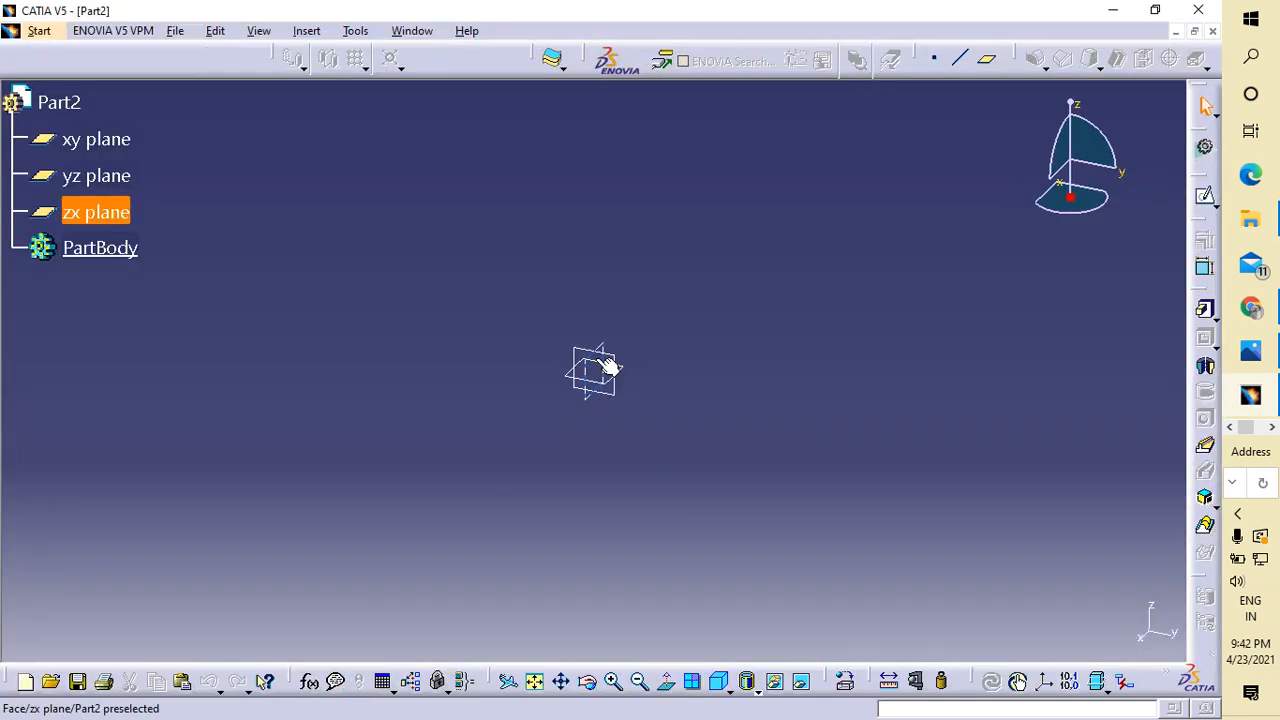
- Open a sketch on the yz plane and draw a centered rectangle about 42 by 38 mm around the origin
{"action": "left_click", "coordinate": [580, 356]}
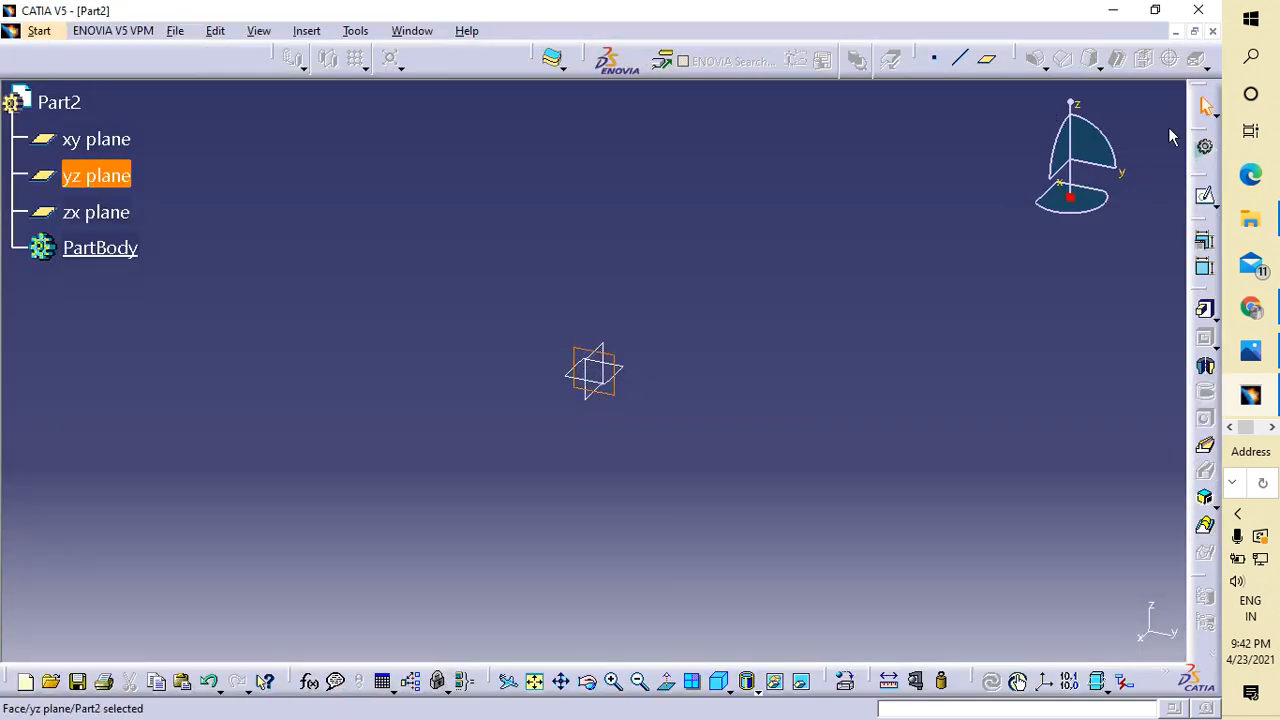
{"action": "left_click", "coordinate": [1204, 196]}
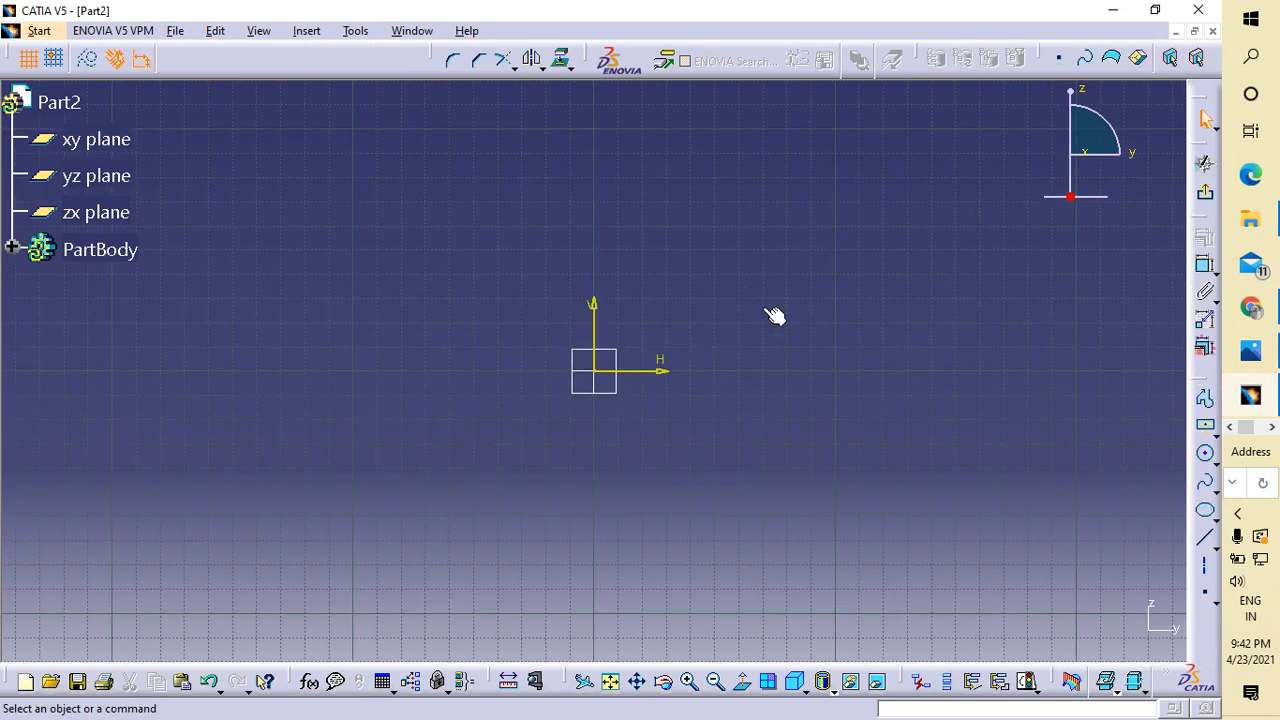
{"action": "left_click", "coordinate": [1205, 426]}
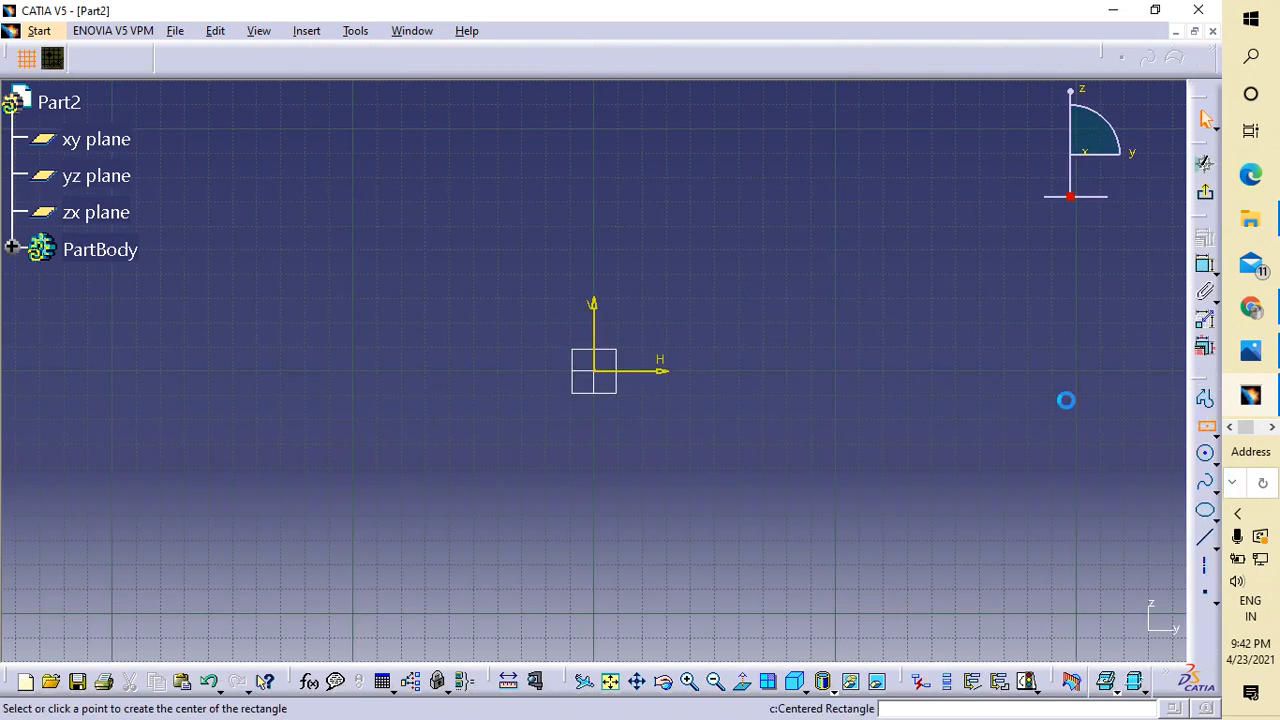
{"action": "left_click", "coordinate": [594, 372]}
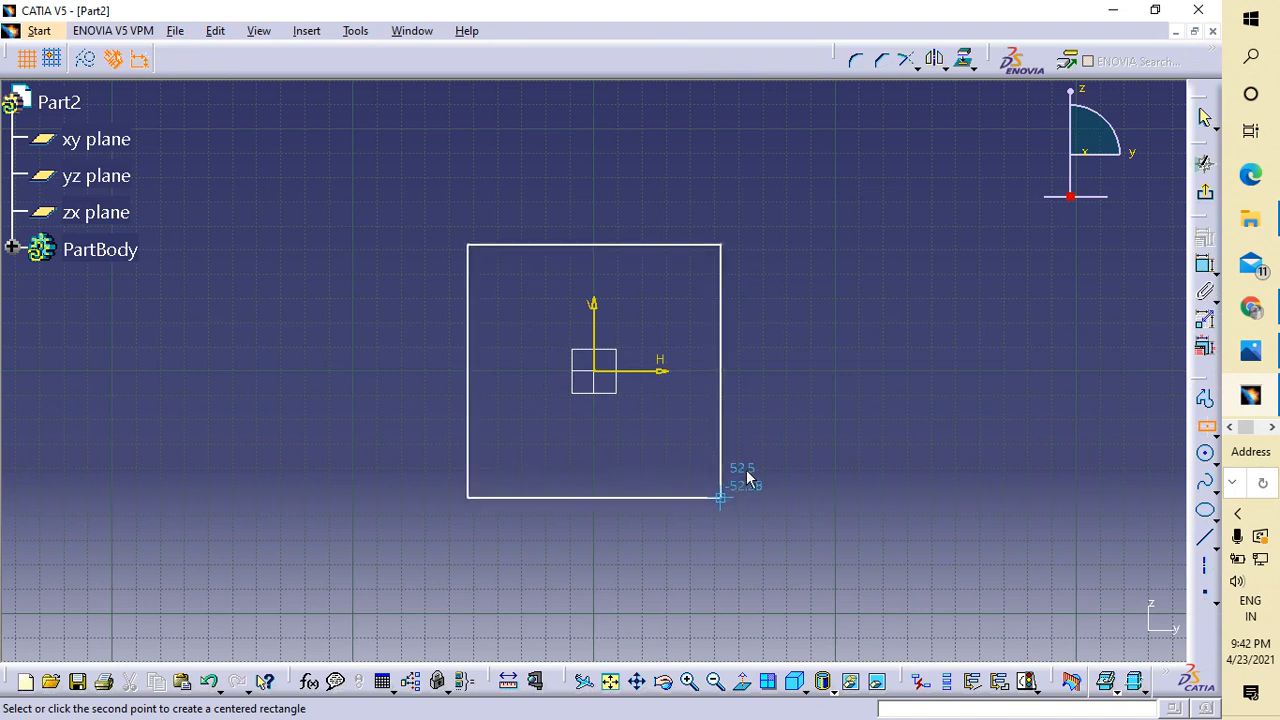
{"action": "left_click", "coordinate": [645, 422]}
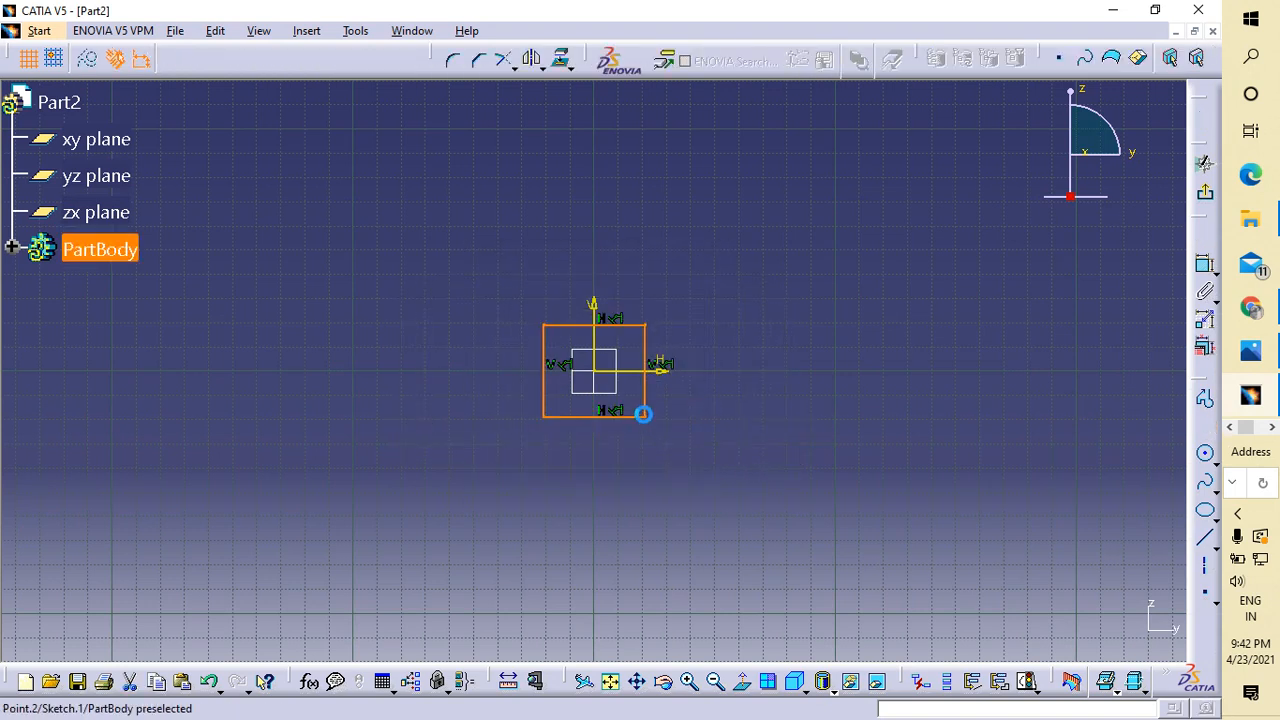
- Dimension the rectangle's horizontal edge and set its length to 40 mm
{"action": "left_click", "coordinate": [1196, 267]}
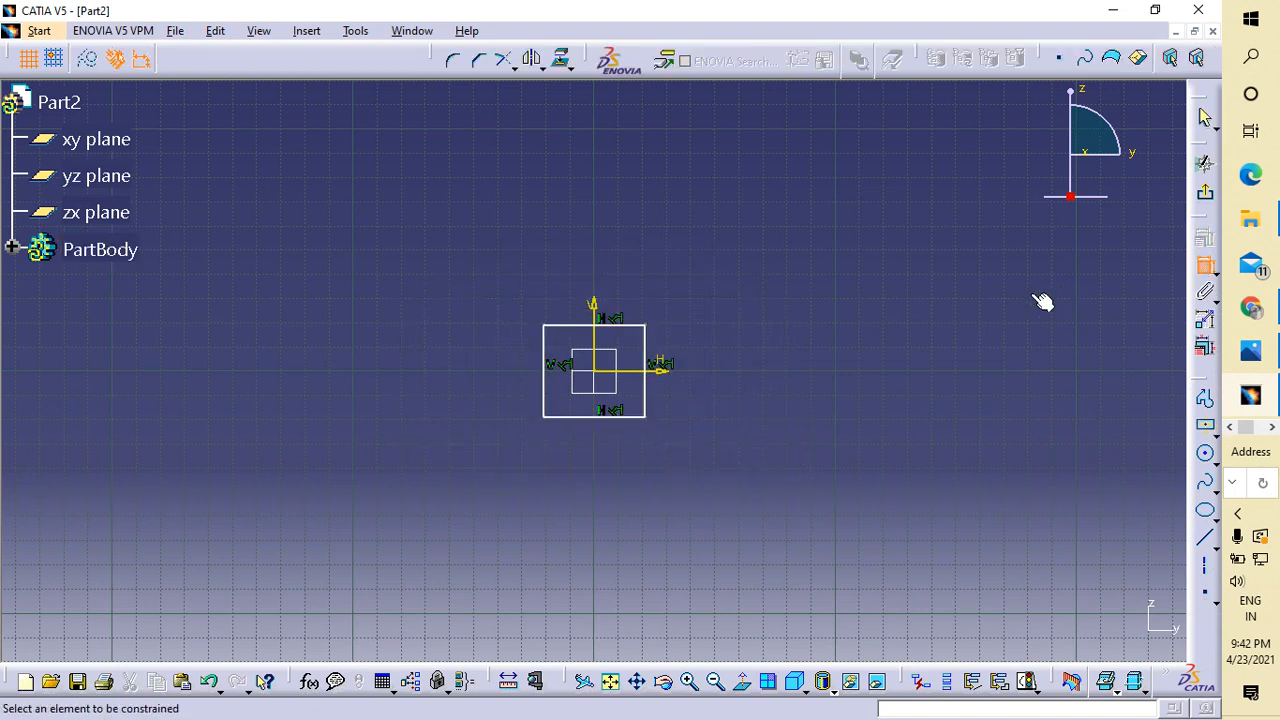
{"action": "left_click", "coordinate": [602, 424]}
{"action": "left_click", "coordinate": [595, 492]}
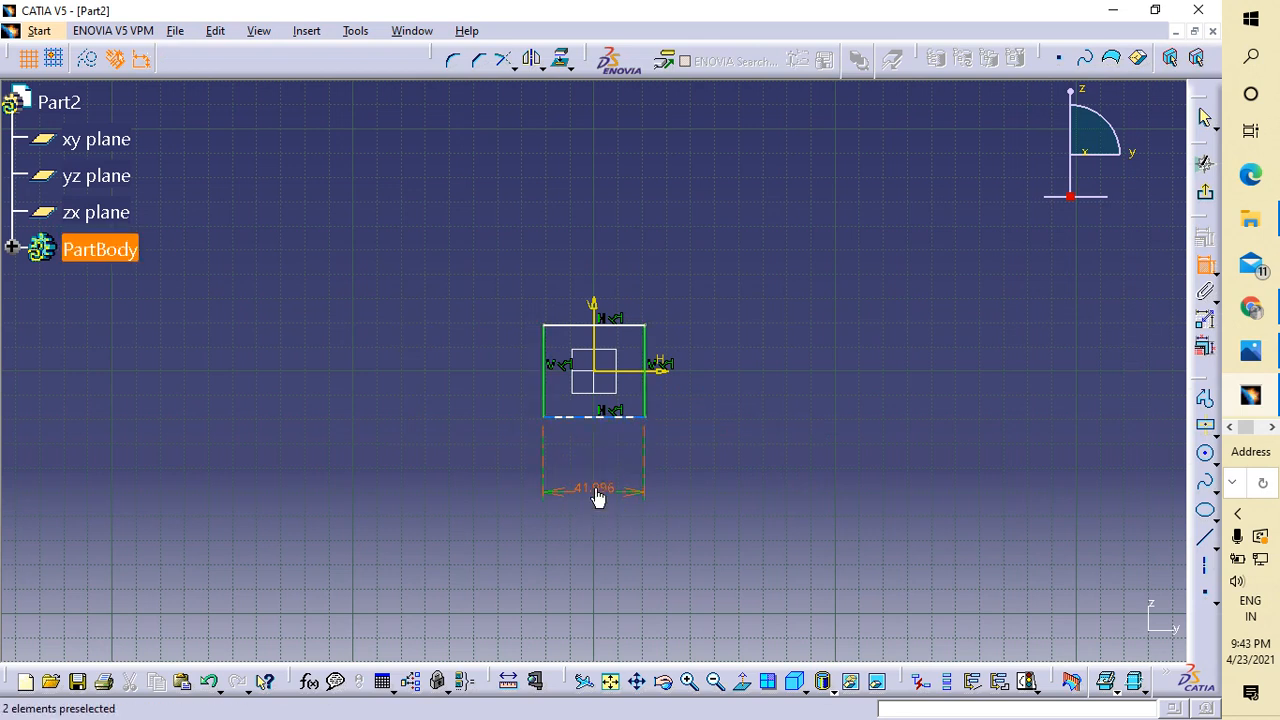
{"action": "double_click", "coordinate": [597, 494]}
{"action": "type", "text": "40"}
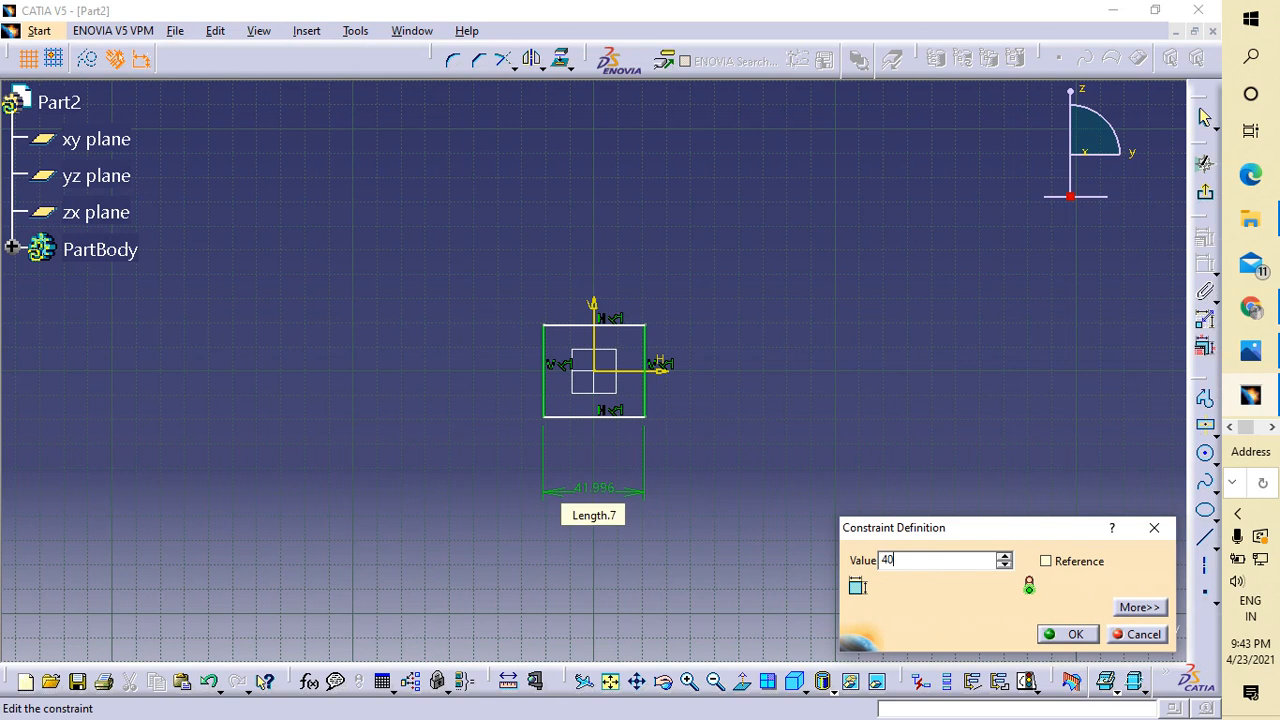
{"action": "key", "text": "Return"}
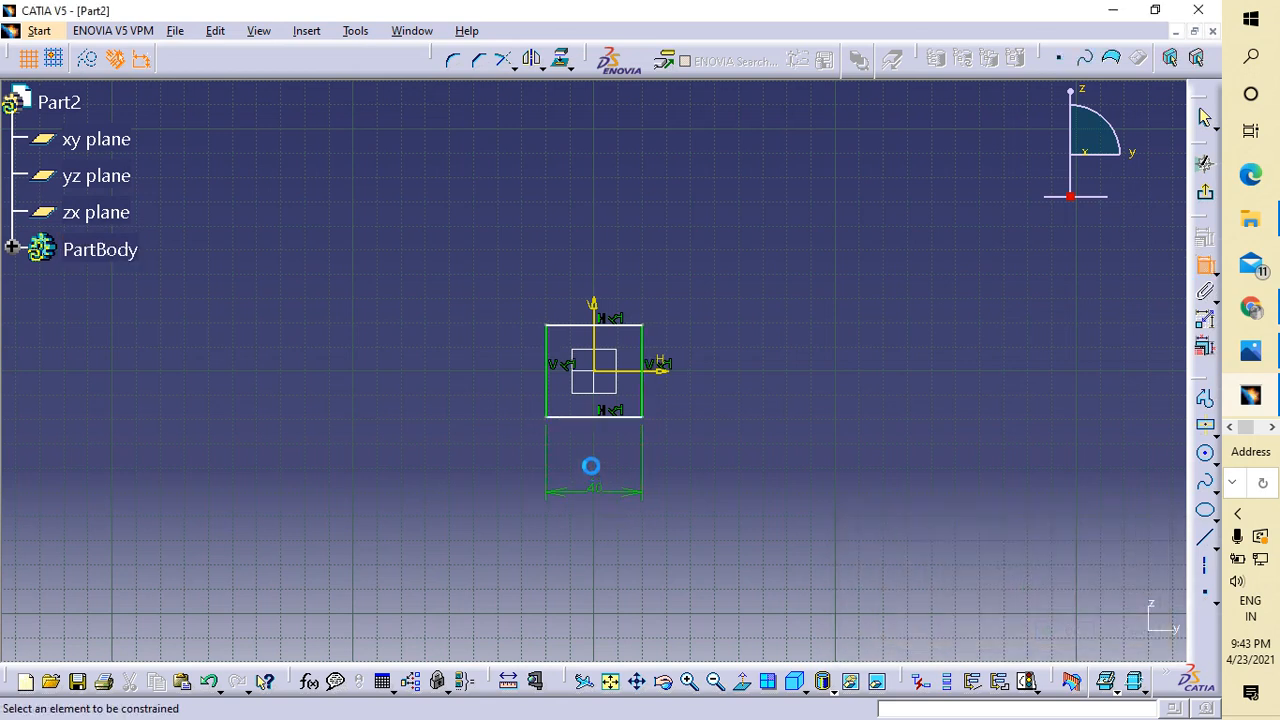
- Dimension the rectangle's vertical edge, check the reference drawing in Photos, and set the height to 24 mm in CATIA
{"action": "left_click", "coordinate": [646, 405]}
{"action": "double_click", "coordinate": [751, 389]}
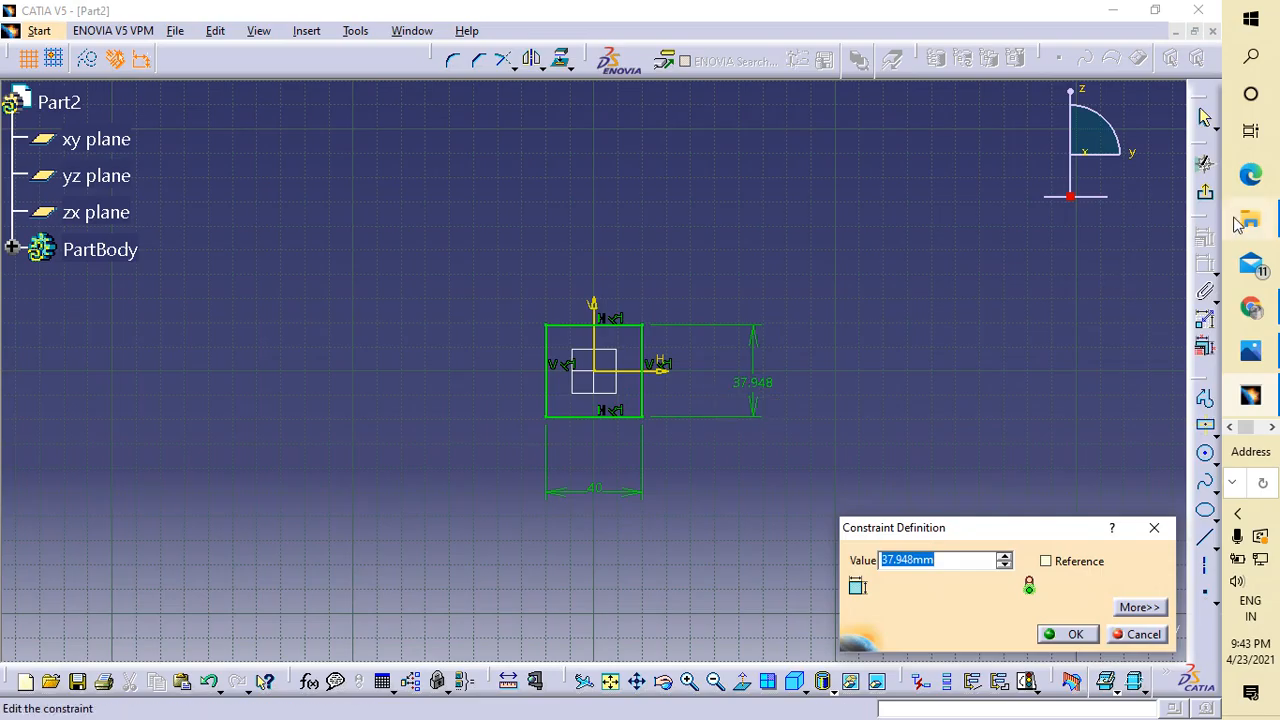
{"action": "left_click", "coordinate": [1250, 350]}
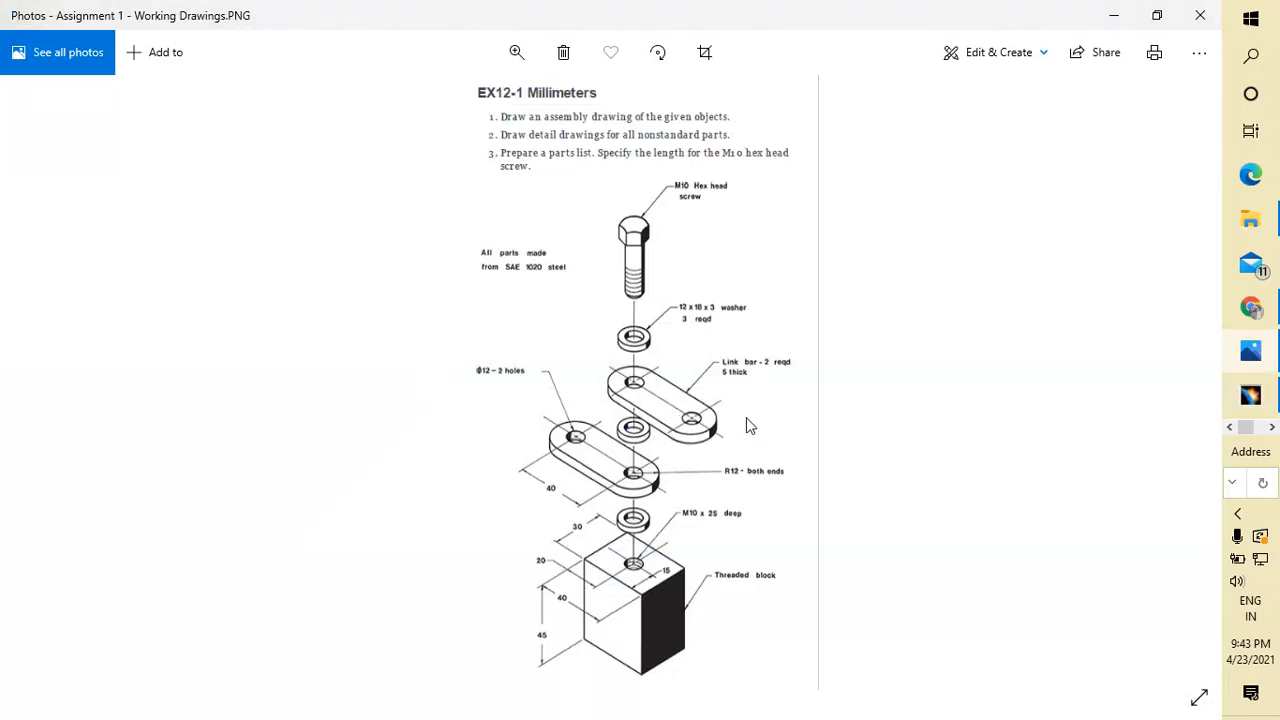
{"action": "left_click", "coordinate": [1250, 395]}
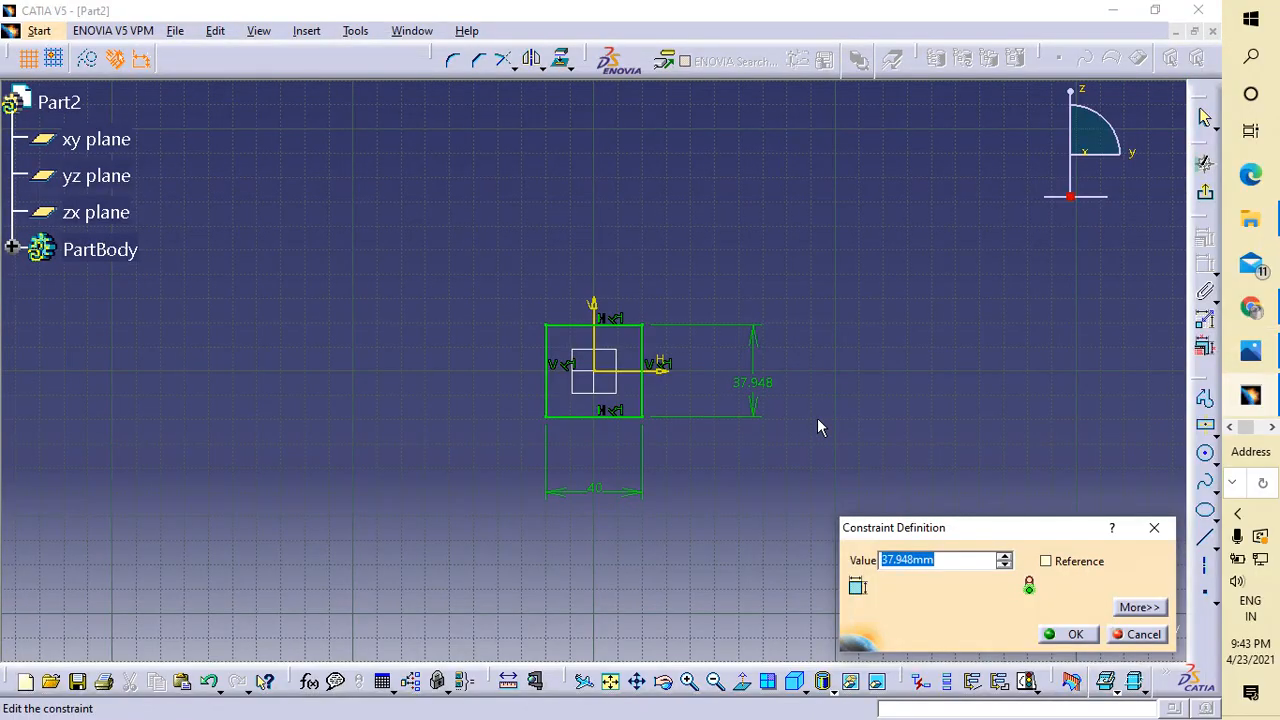
{"action": "key", "text": "BackSpace"}
{"action": "type", "text": "34"}
{"action": "key", "text": "Return"}
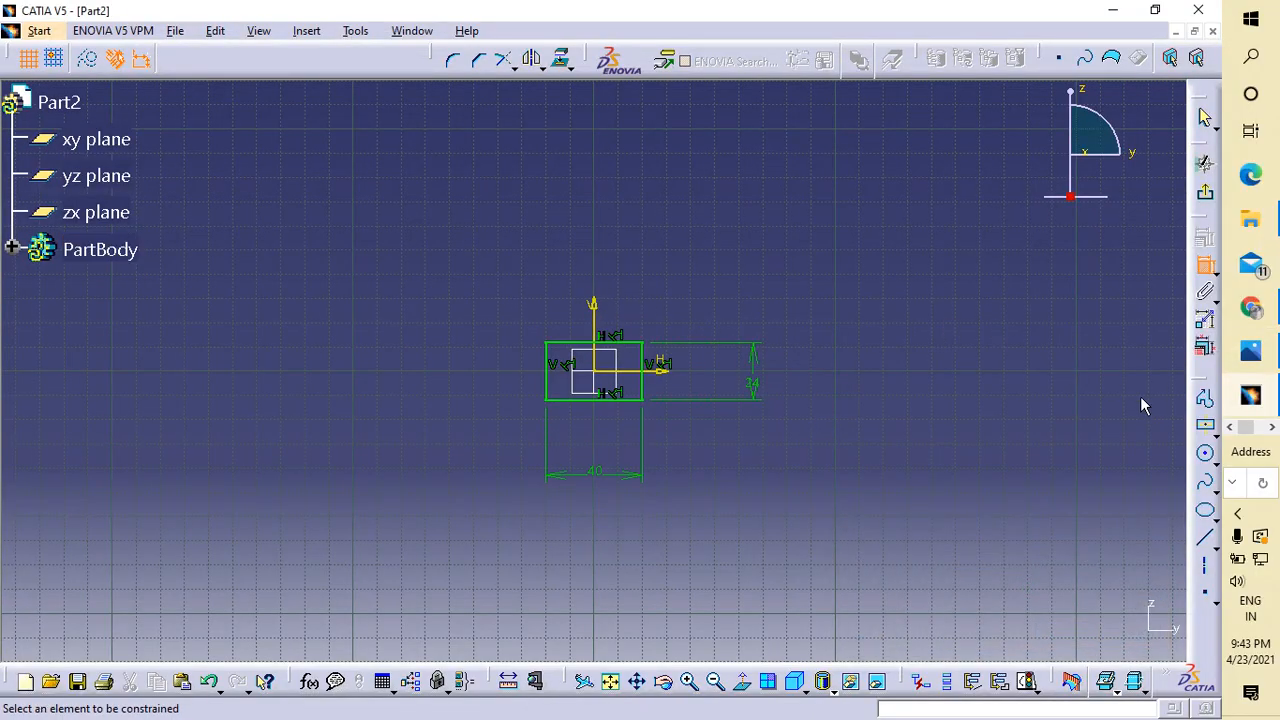
- Draw a circle in the empty area up and to the right of the rectangle and constrain its diameter to 12 mm, consulting the reference drawing
{"action": "left_click", "coordinate": [1206, 453]}
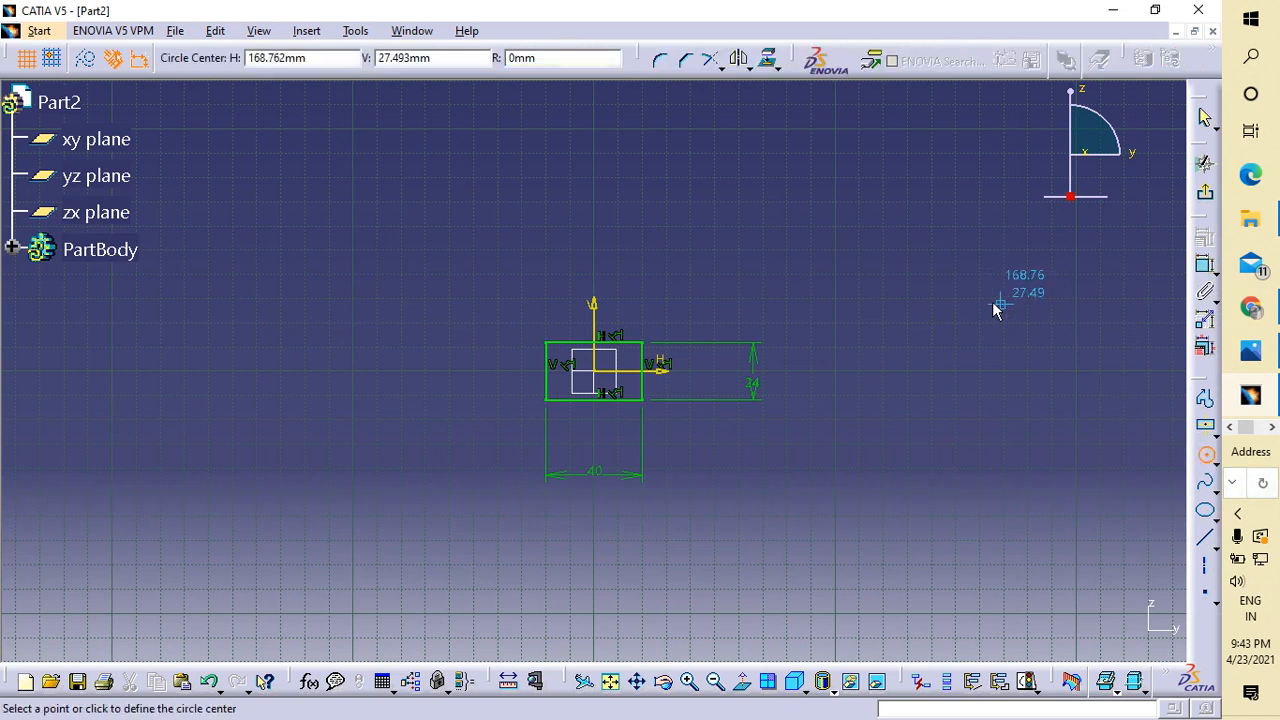
{"action": "left_click", "coordinate": [995, 303]}
{"action": "left_click", "coordinate": [1019, 361]}
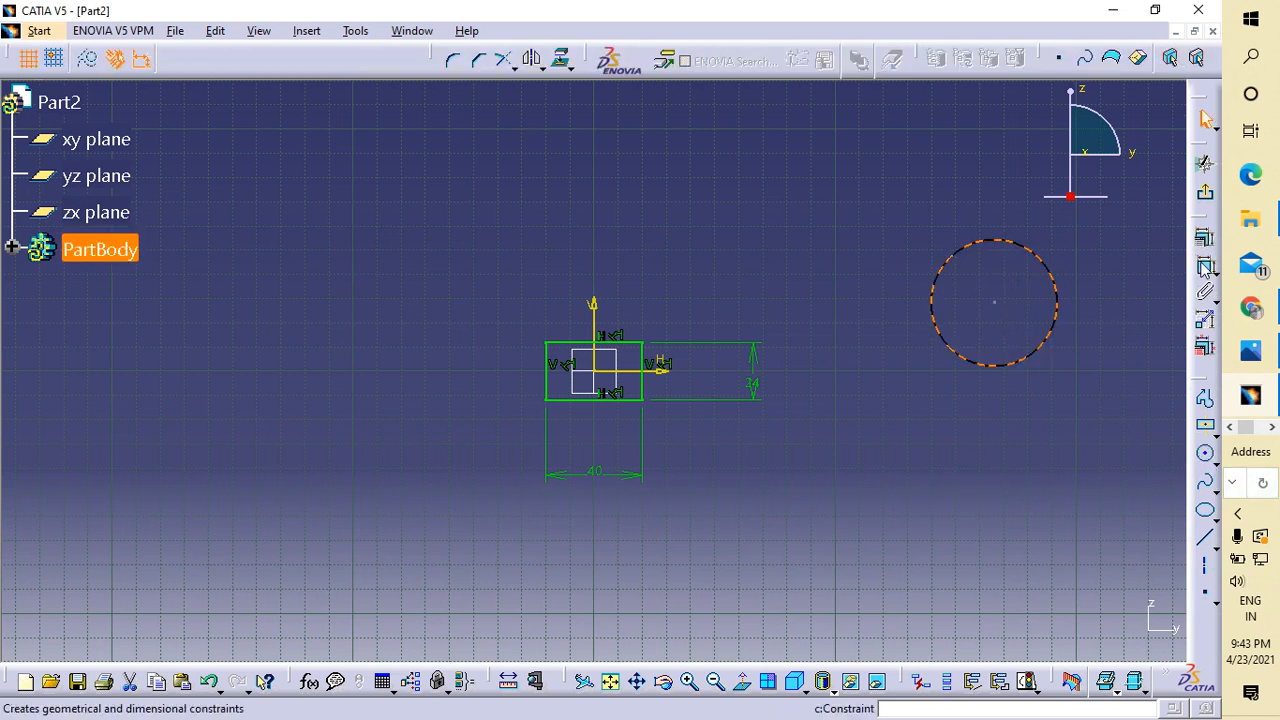
{"action": "left_click", "coordinate": [1205, 265]}
{"action": "left_click", "coordinate": [871, 187]}
{"action": "double_click", "coordinate": [877, 188]}
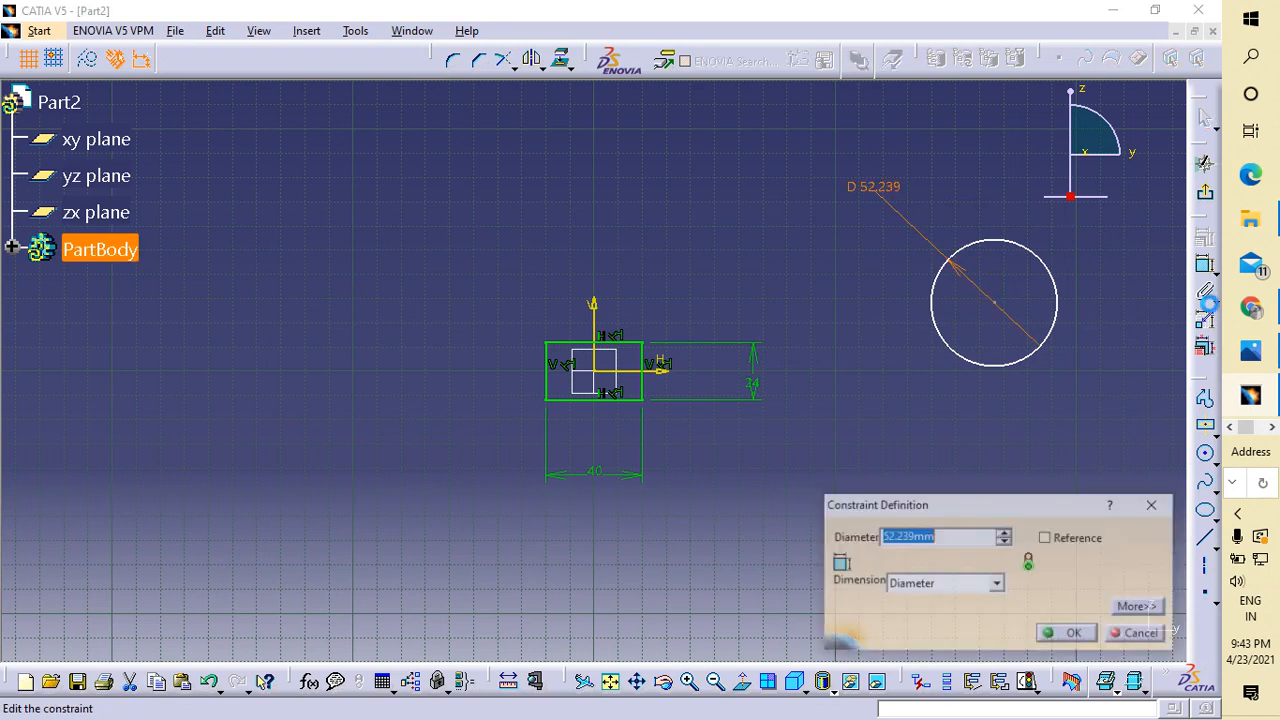
{"action": "left_click", "coordinate": [1250, 350]}
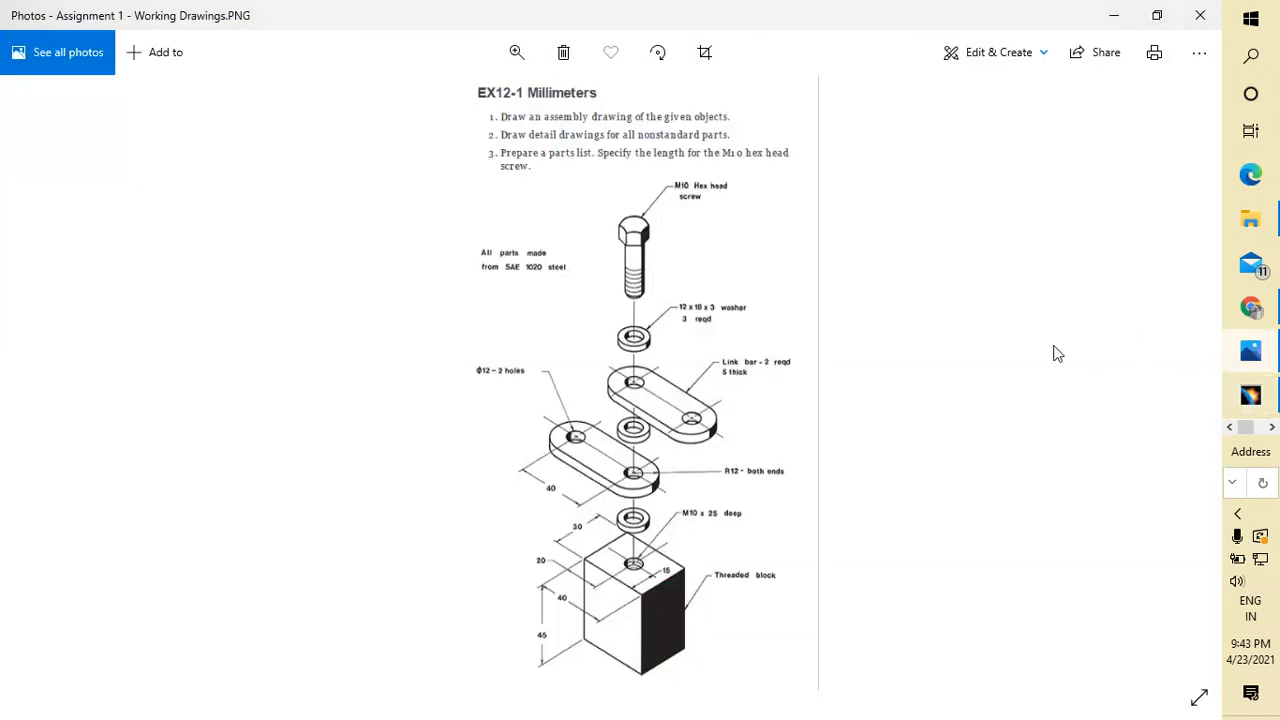
{"action": "left_click", "coordinate": [1250, 395]}
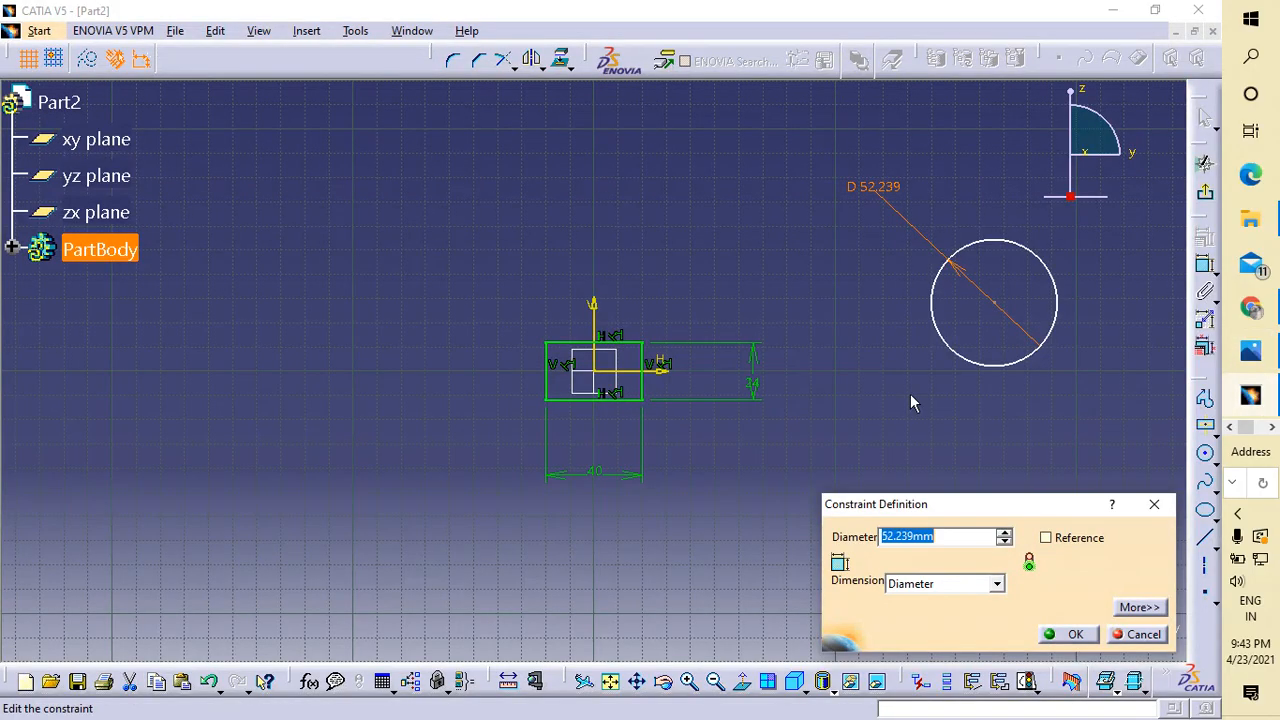
{"action": "left_click", "coordinate": [869, 187]}
{"action": "type", "text": "12"}
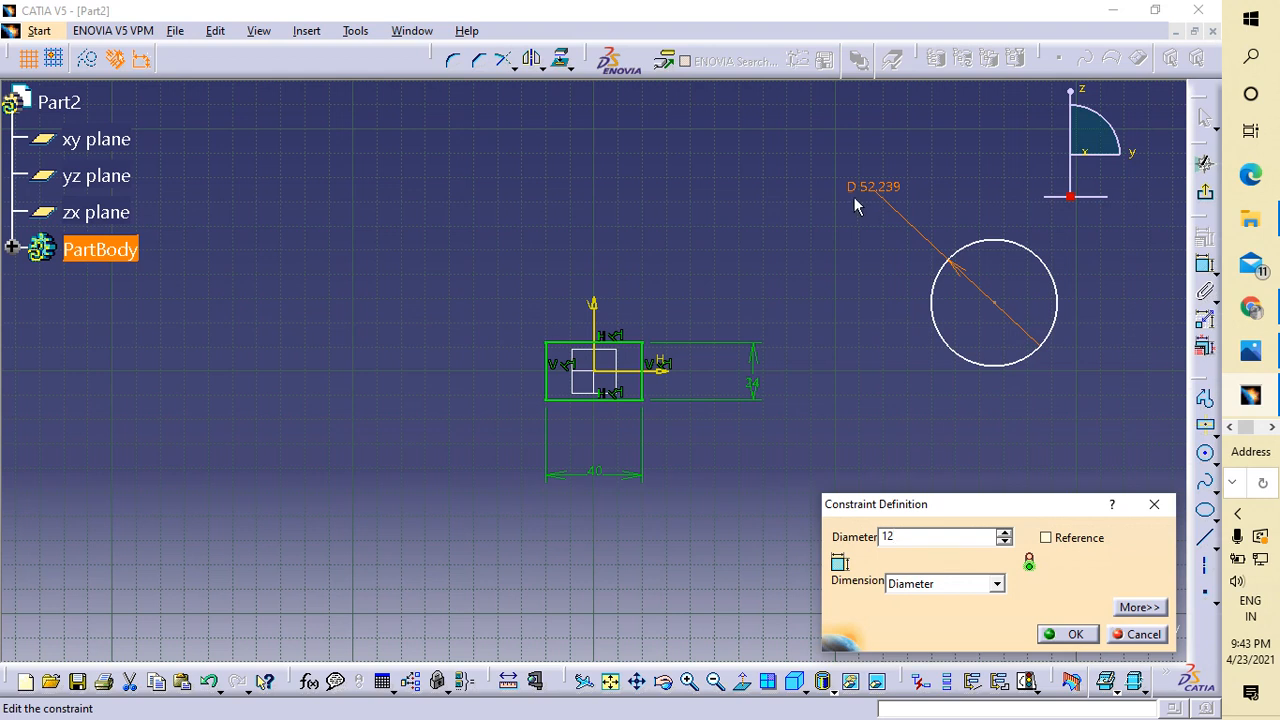
{"action": "key", "text": "Return"}
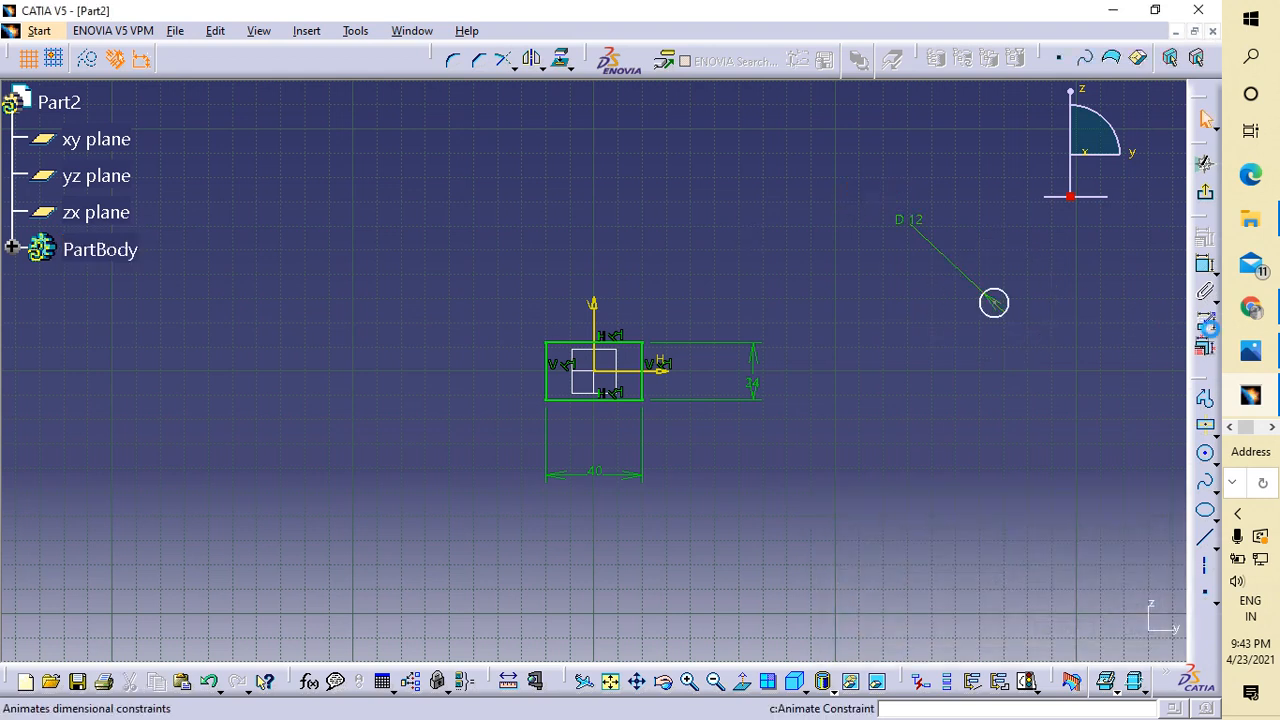
- Draw a second circle between the rectangle and the first circle, slightly lower, and constrain its diameter to 12 mm
{"action": "left_click", "coordinate": [1205, 456]}
{"action": "left_click", "coordinate": [896, 390]}
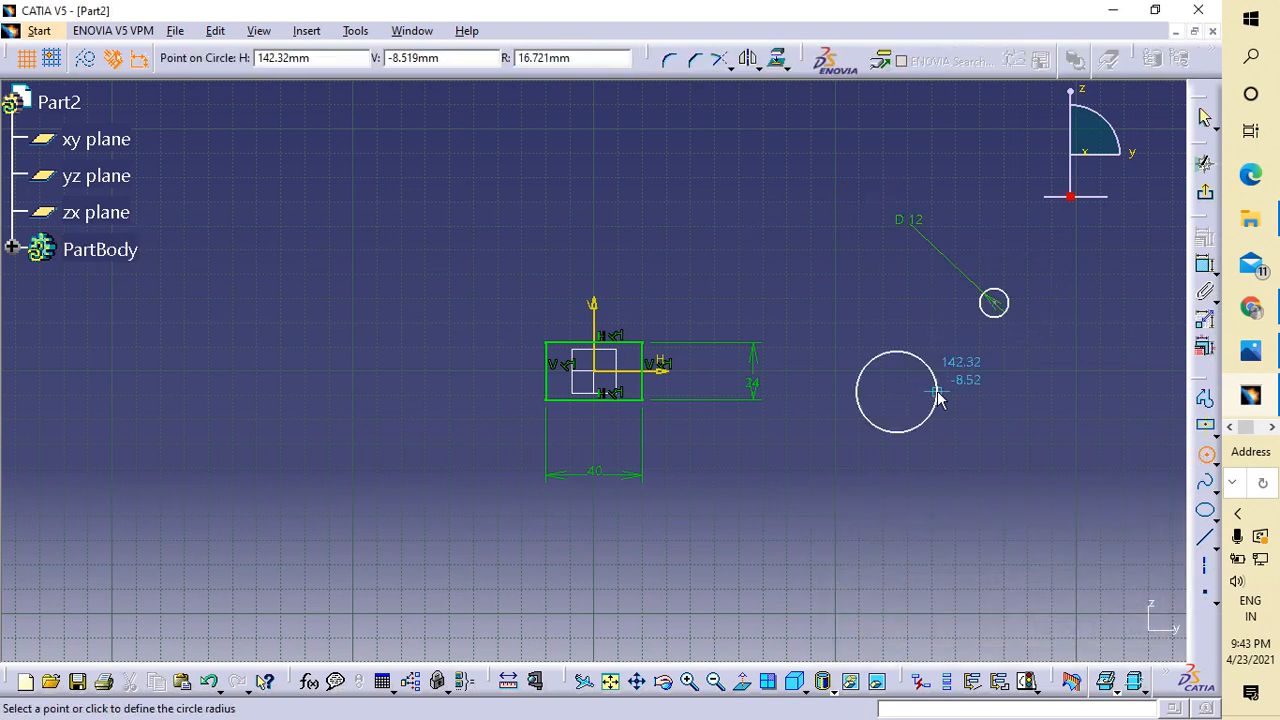
{"action": "left_click", "coordinate": [924, 358]}
{"action": "left_click", "coordinate": [1205, 263]}
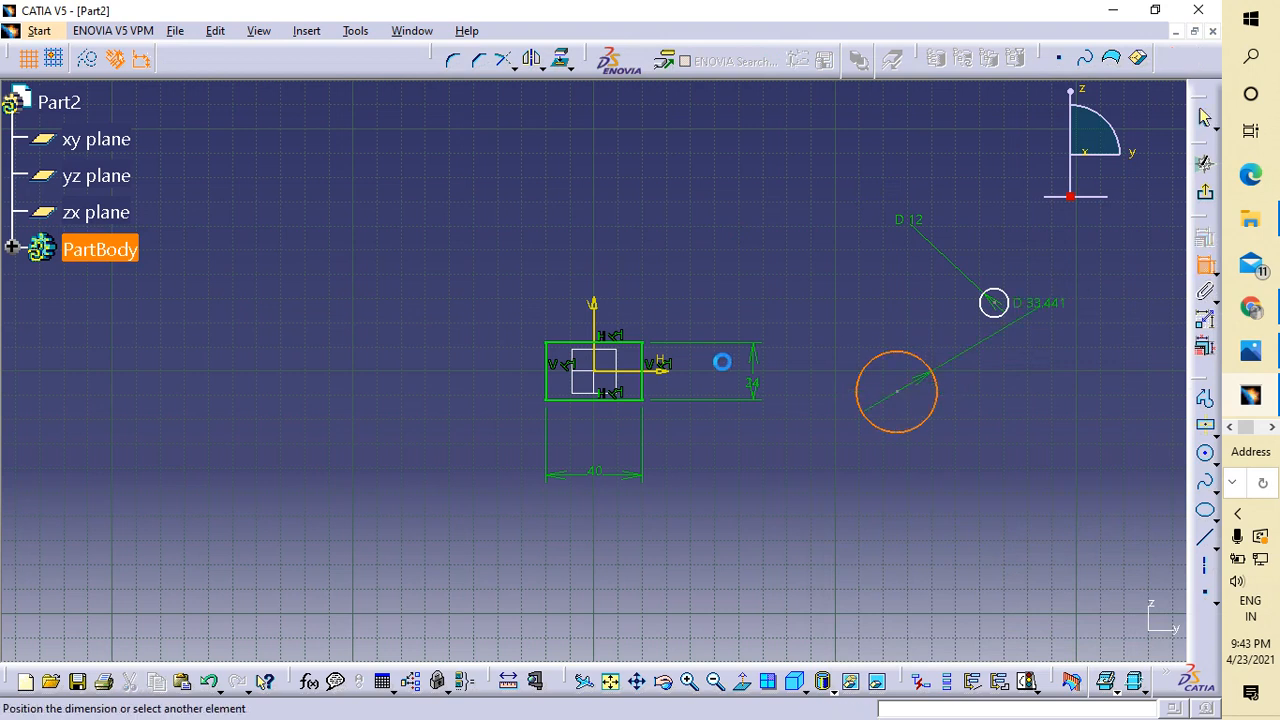
{"action": "left_click", "coordinate": [816, 261]}
{"action": "double_click", "coordinate": [816, 261]}
{"action": "type", "text": "12"}
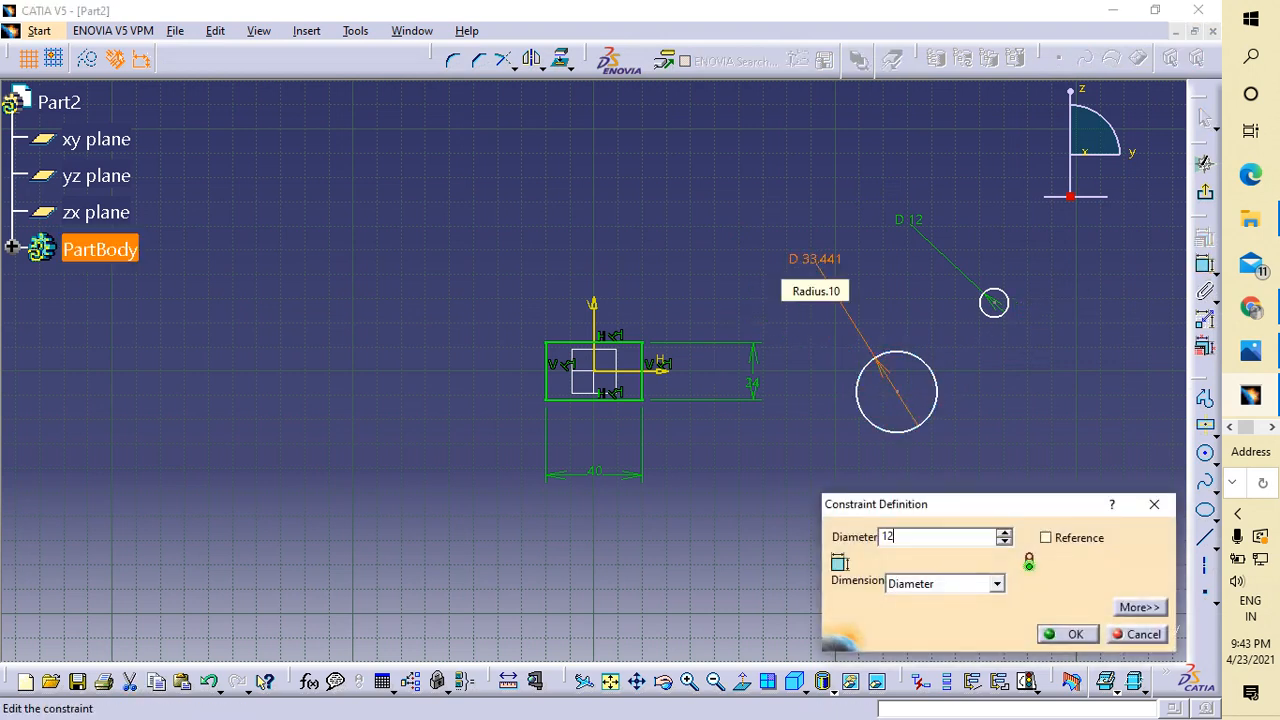
{"action": "key", "text": "Return"}
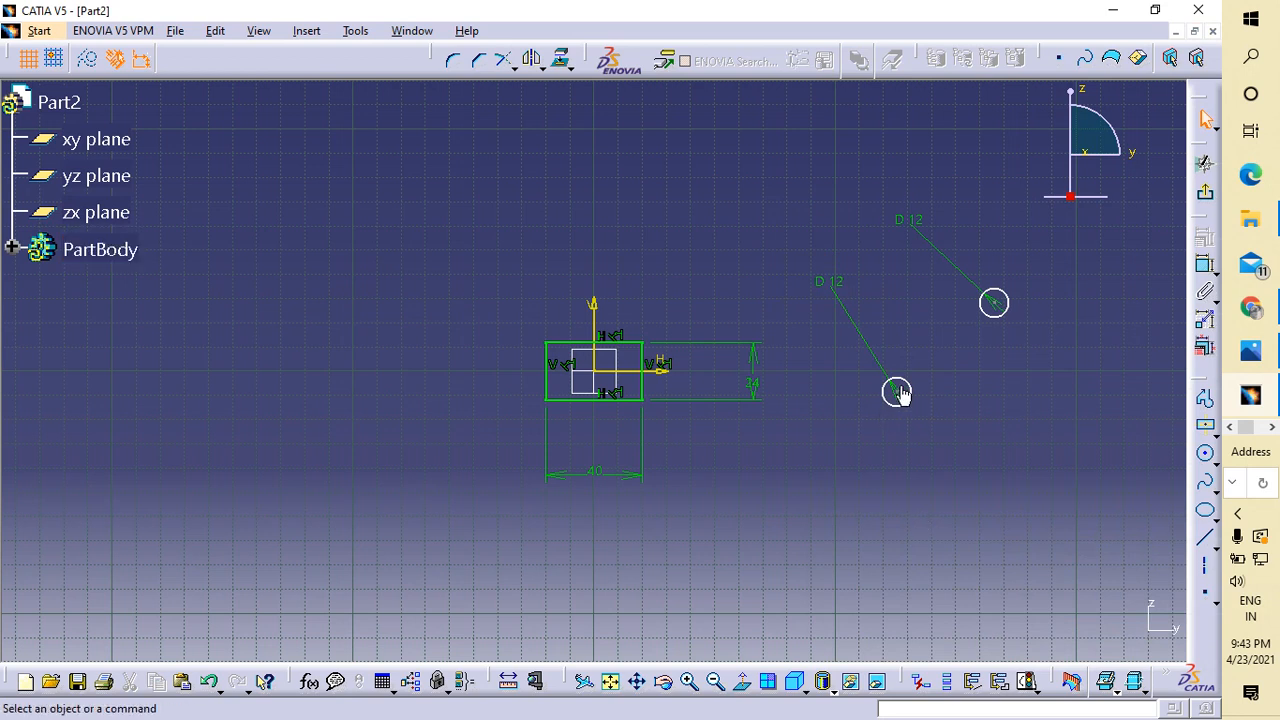
- Move both 12 mm circles farther up and draw a circle about 73 mm in diameter in the empty area below them
{"action": "left_click_drag", "start_coordinate": [903, 390], "coordinate": [834, 187]}
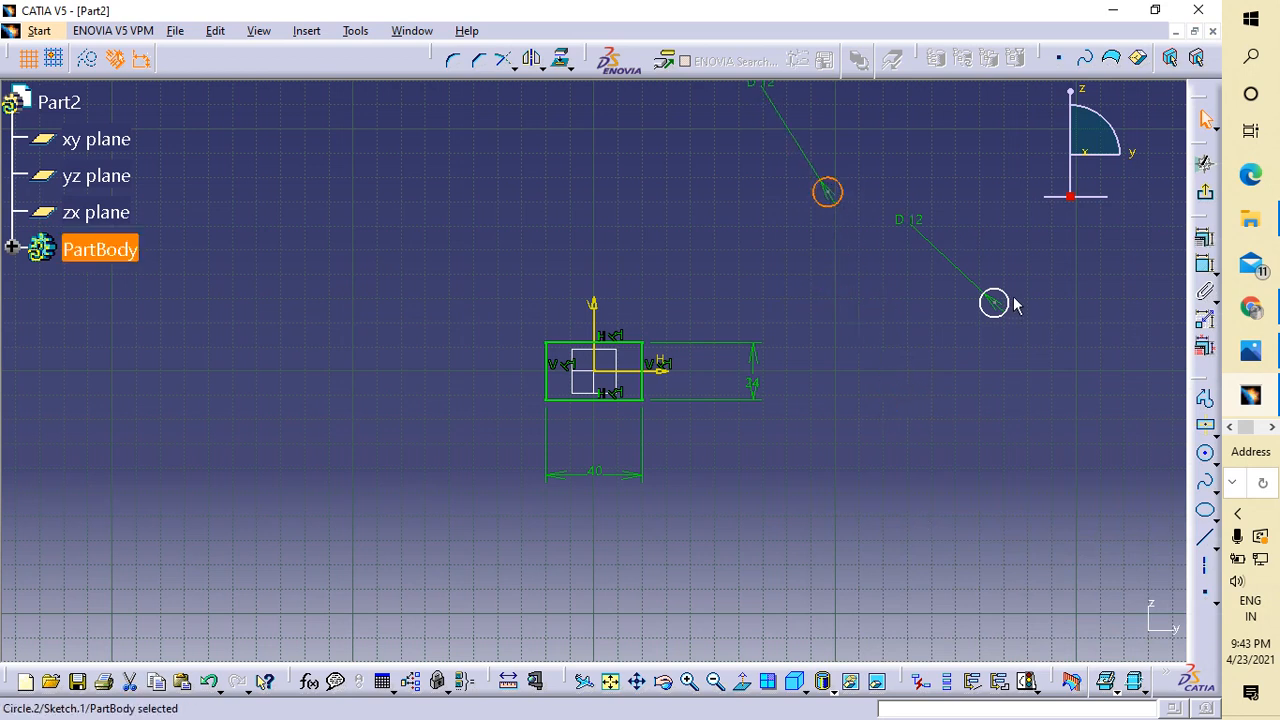
{"action": "left_click_drag", "start_coordinate": [1012, 301], "coordinate": [962, 162]}
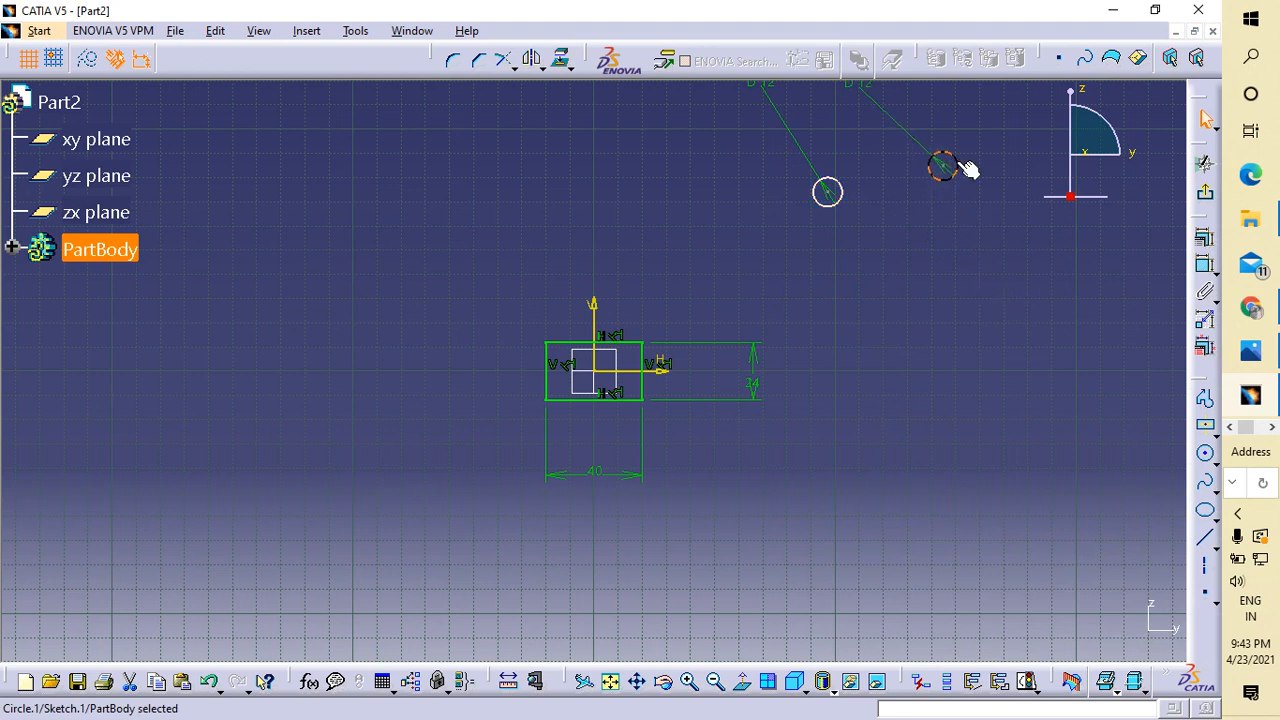
{"action": "left_click", "coordinate": [1205, 453]}
{"action": "left_click", "coordinate": [940, 456]}
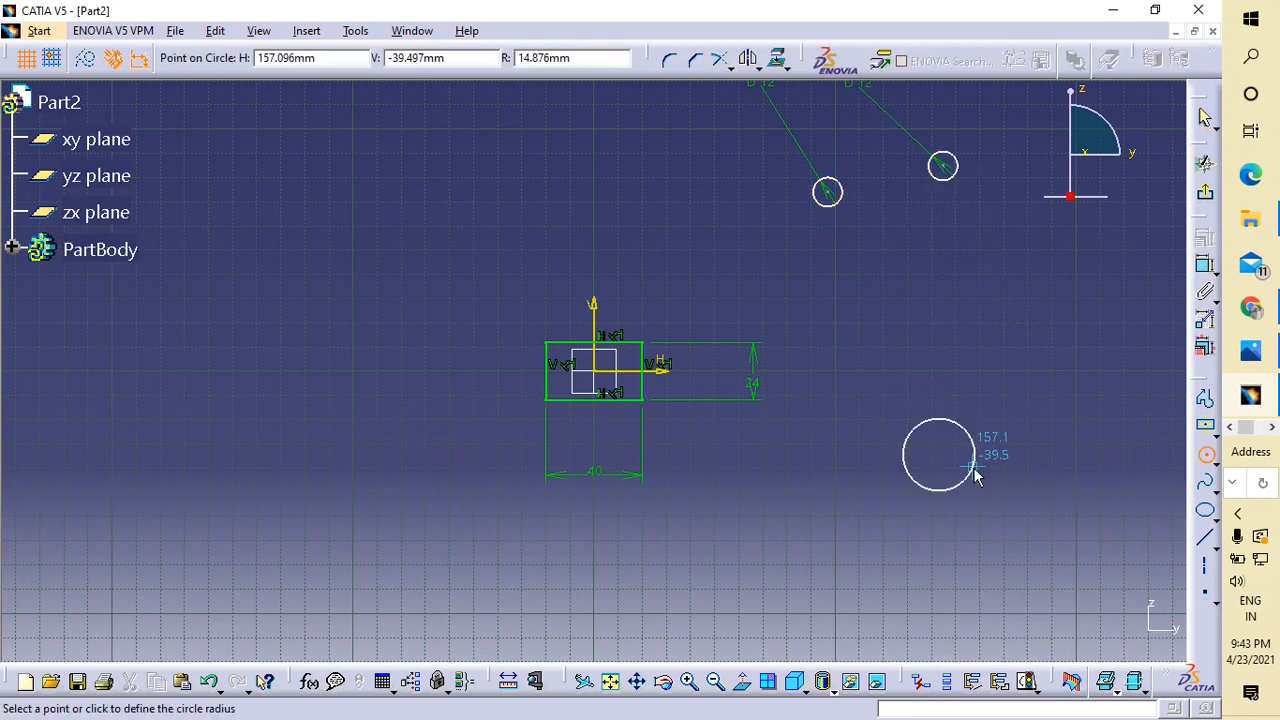
{"action": "left_click", "coordinate": [1016, 501]}
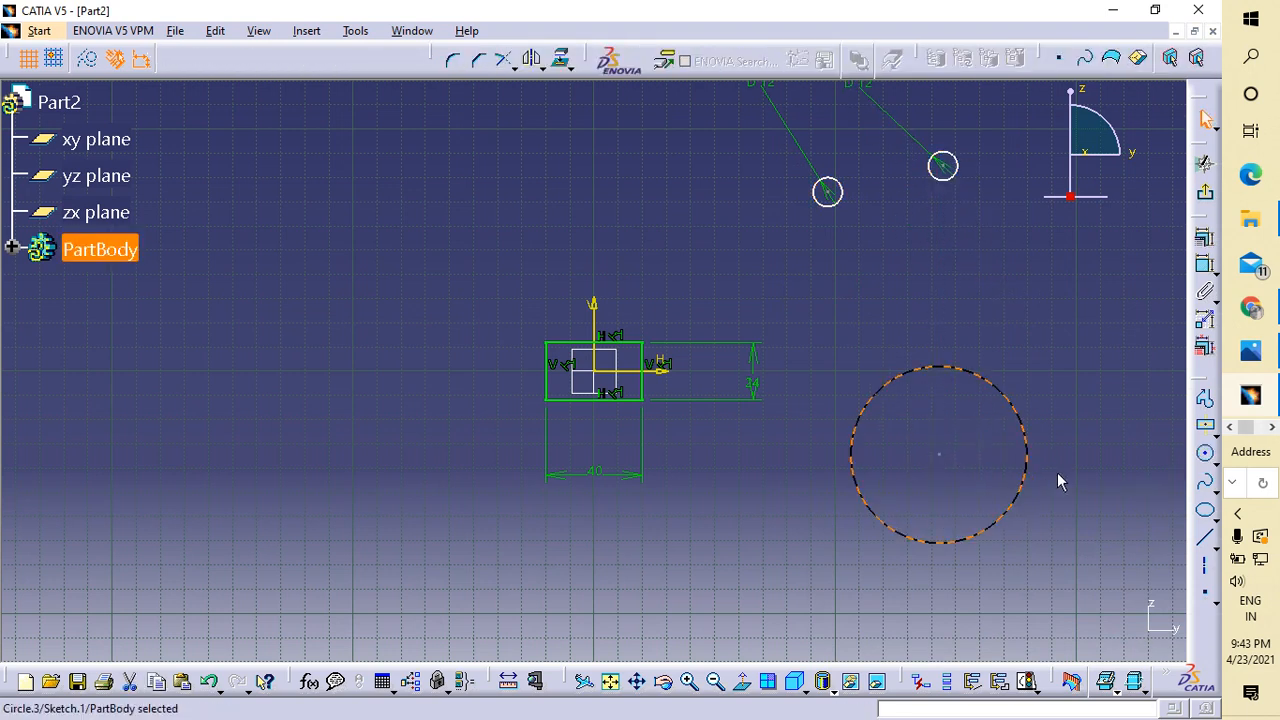
- Constrain the new circle's diameter to 24 mm, check the link bar dimensions in the reference drawing in Photos, and return to CATIA
{"action": "left_click", "coordinate": [1205, 264]}
{"action": "left_click", "coordinate": [1040, 332]}
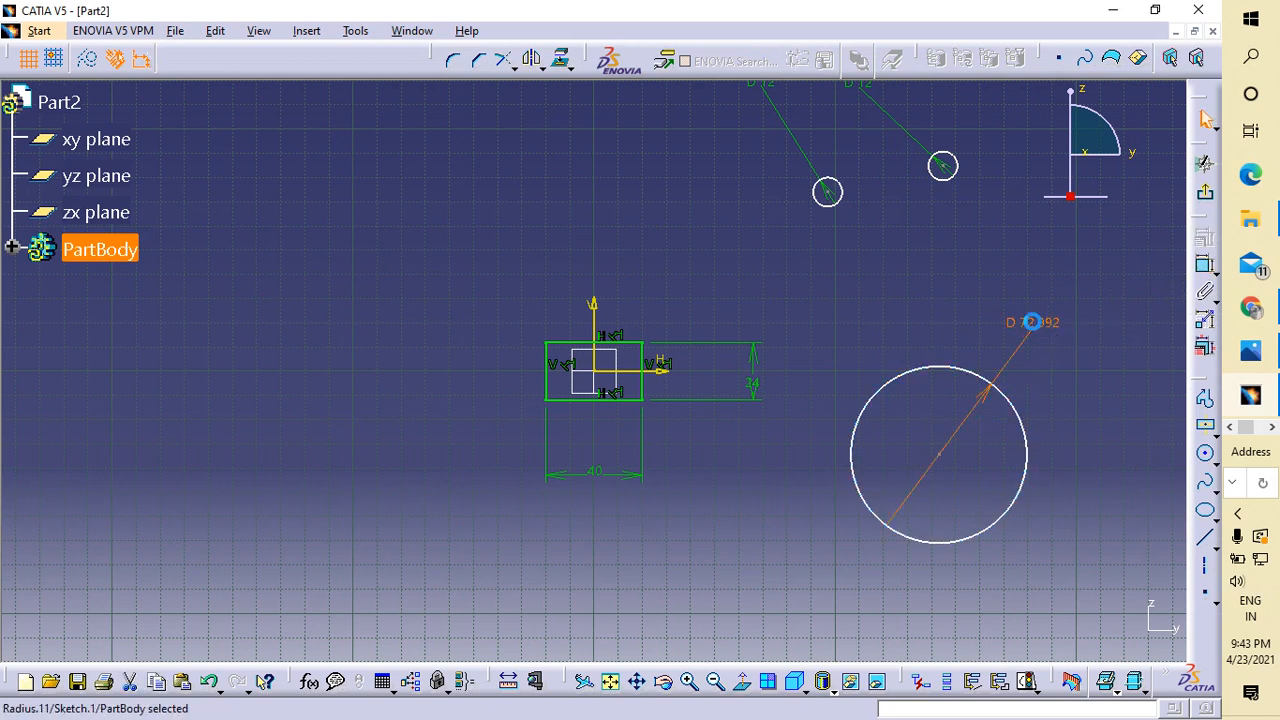
{"action": "double_click", "coordinate": [1030, 322]}
{"action": "type", "text": "24"}
{"action": "key", "text": "Return"}
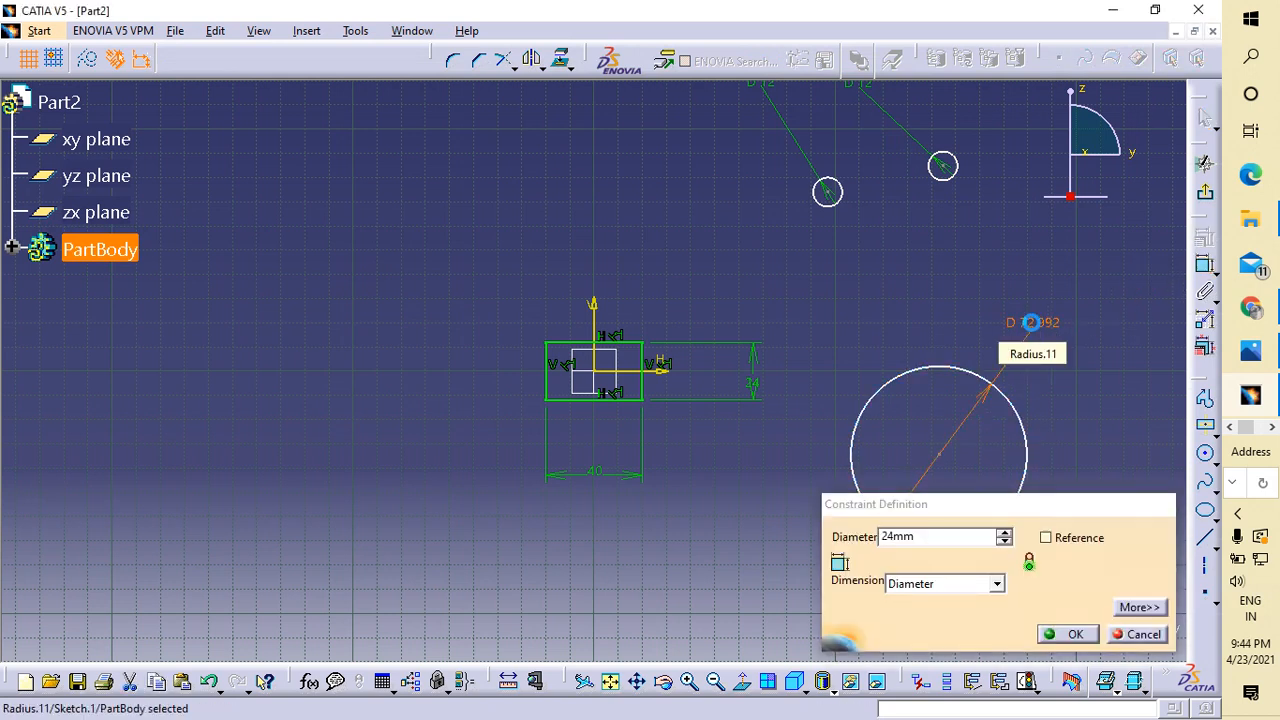
{"action": "mouse_move", "coordinate": [1250, 395]}
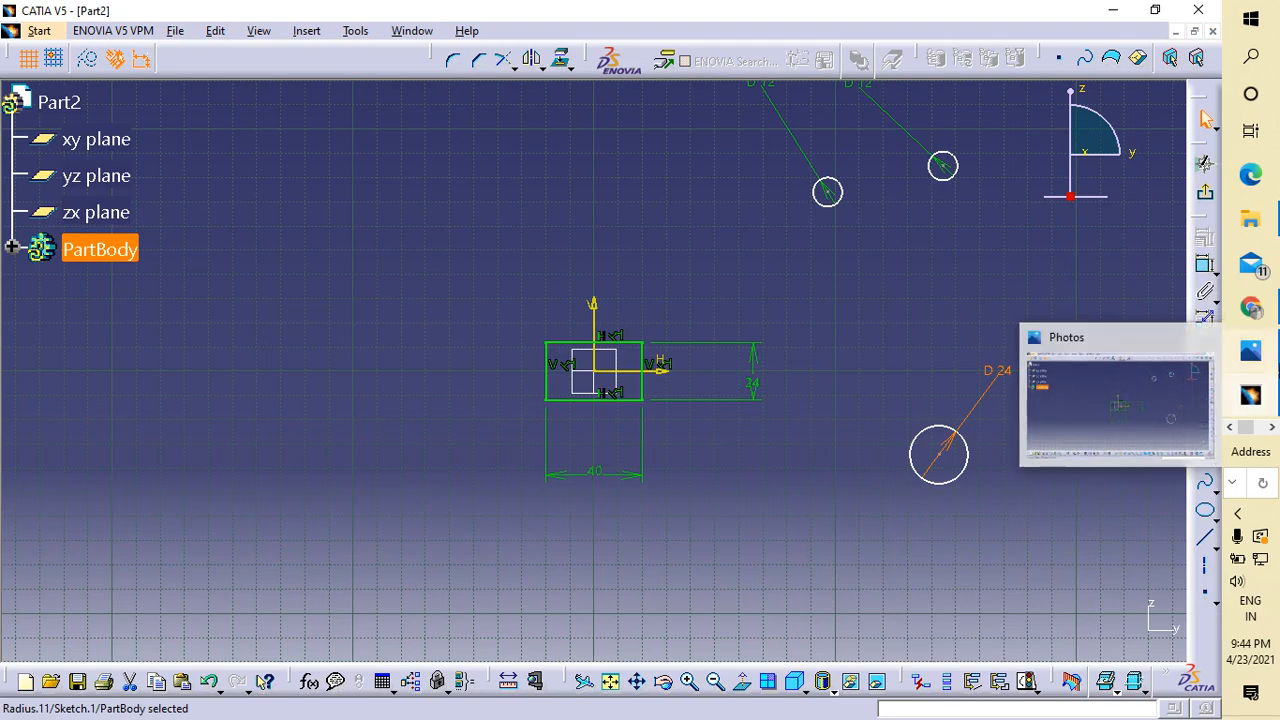
{"action": "left_click", "coordinate": [1250, 350]}
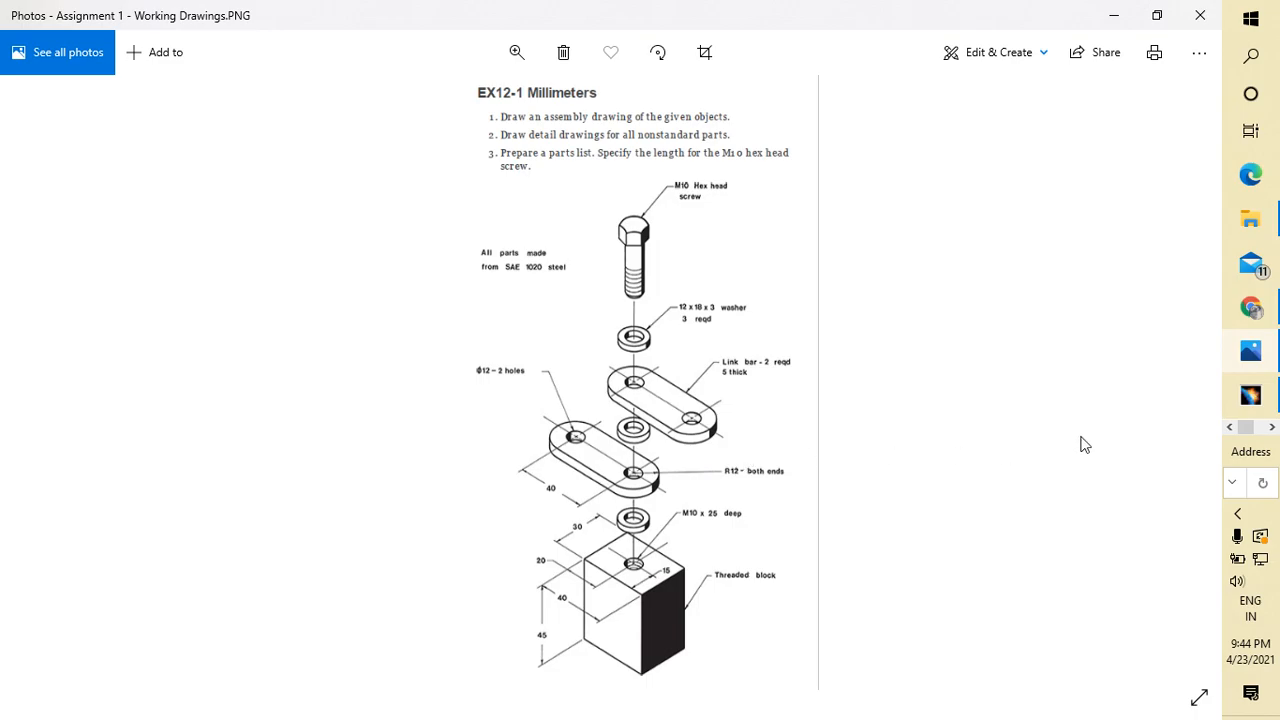
{"action": "left_click", "coordinate": [1250, 395]}
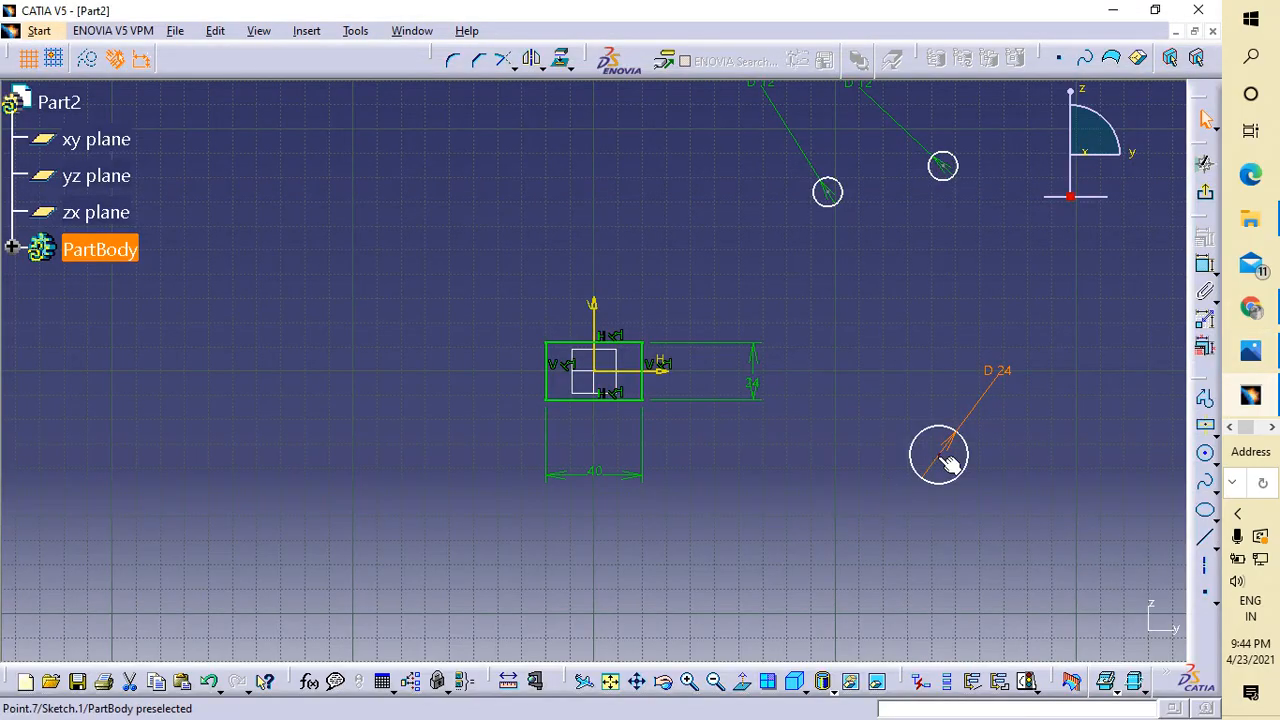
- Draw another circle just below the rectangle and constrain its diameter to 24 mm
{"action": "left_click", "coordinate": [1206, 455]}
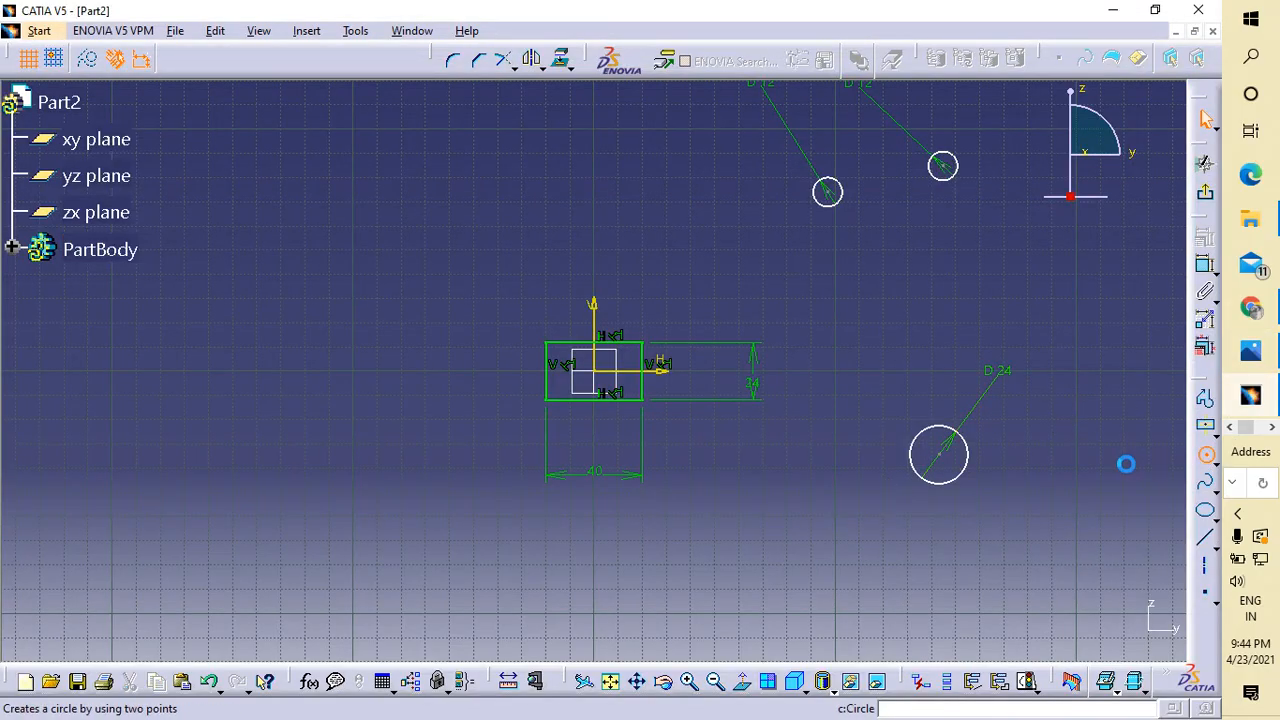
{"action": "left_click", "coordinate": [650, 541]}
{"action": "left_click", "coordinate": [681, 535]}
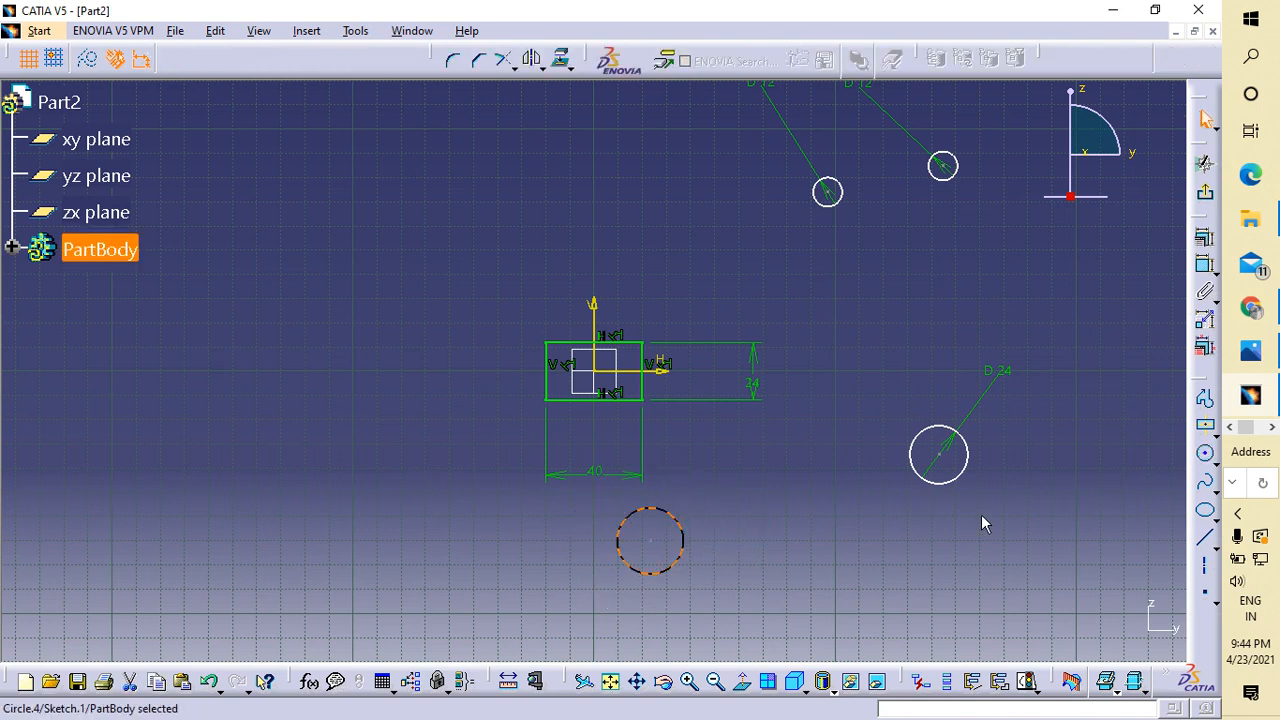
{"action": "left_click", "coordinate": [1205, 265]}
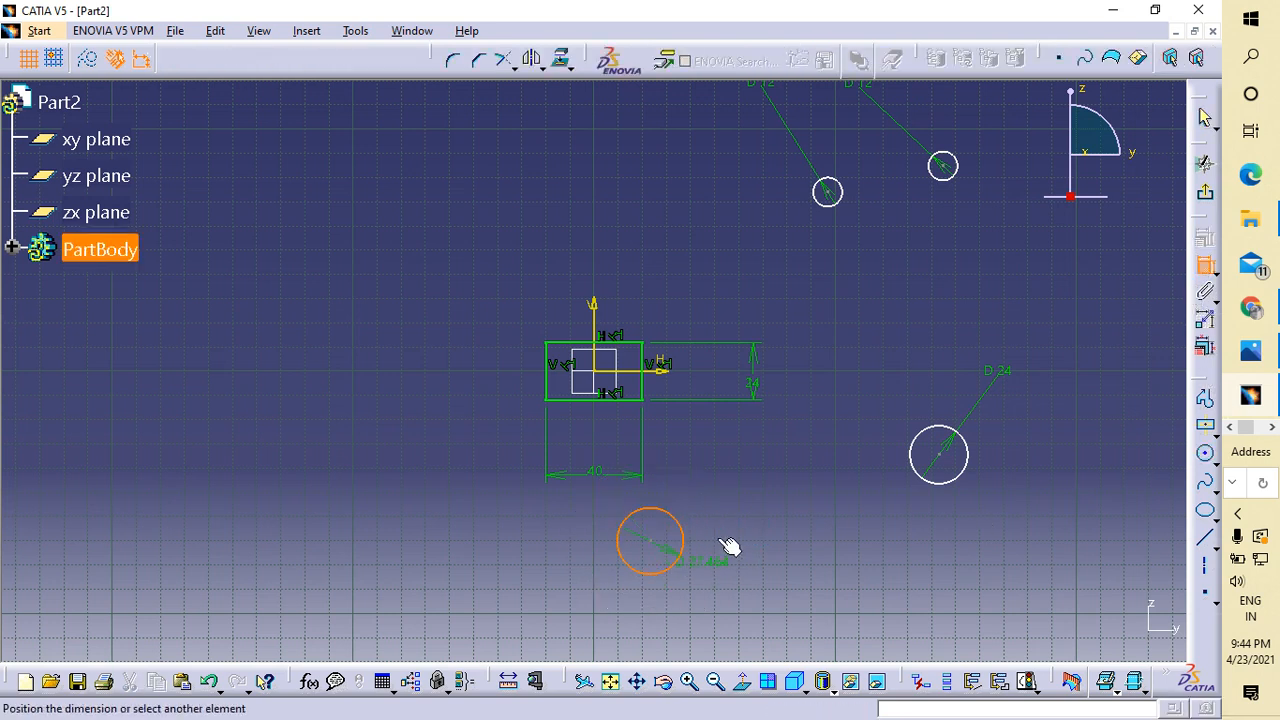
{"action": "left_click", "coordinate": [733, 508]}
{"action": "type", "text": "24"}
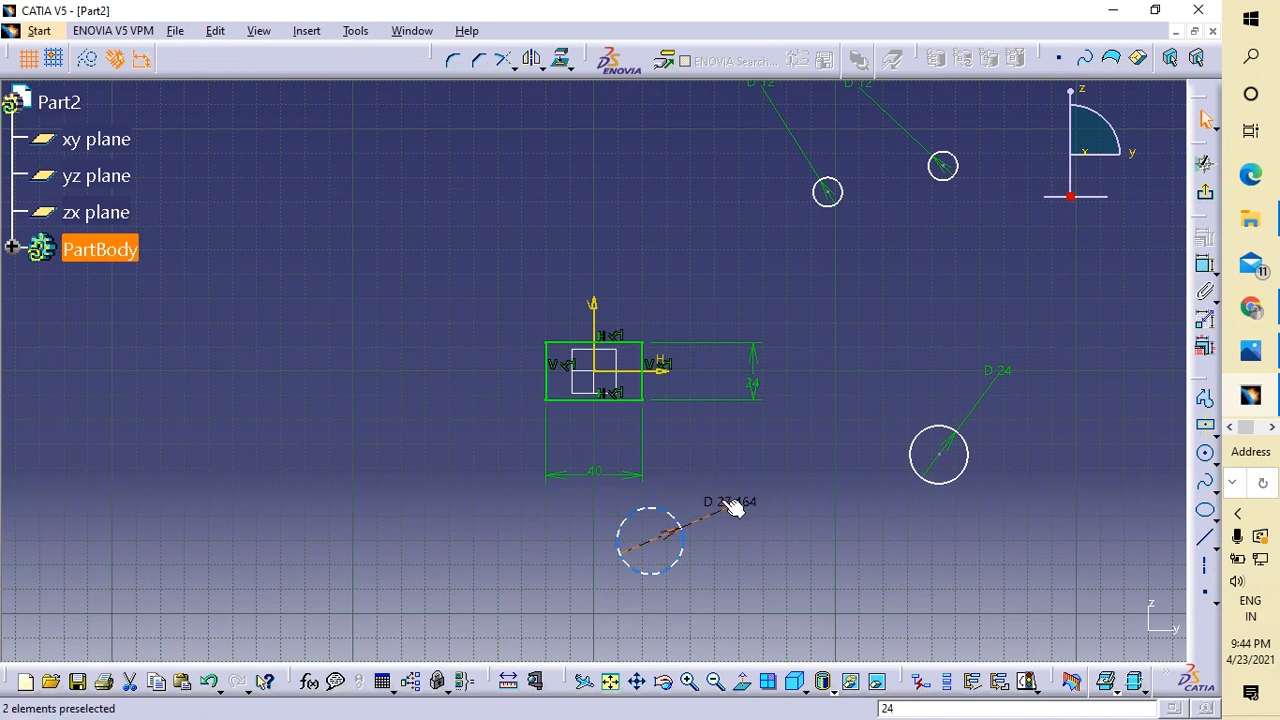
{"action": "double_click", "coordinate": [733, 508]}
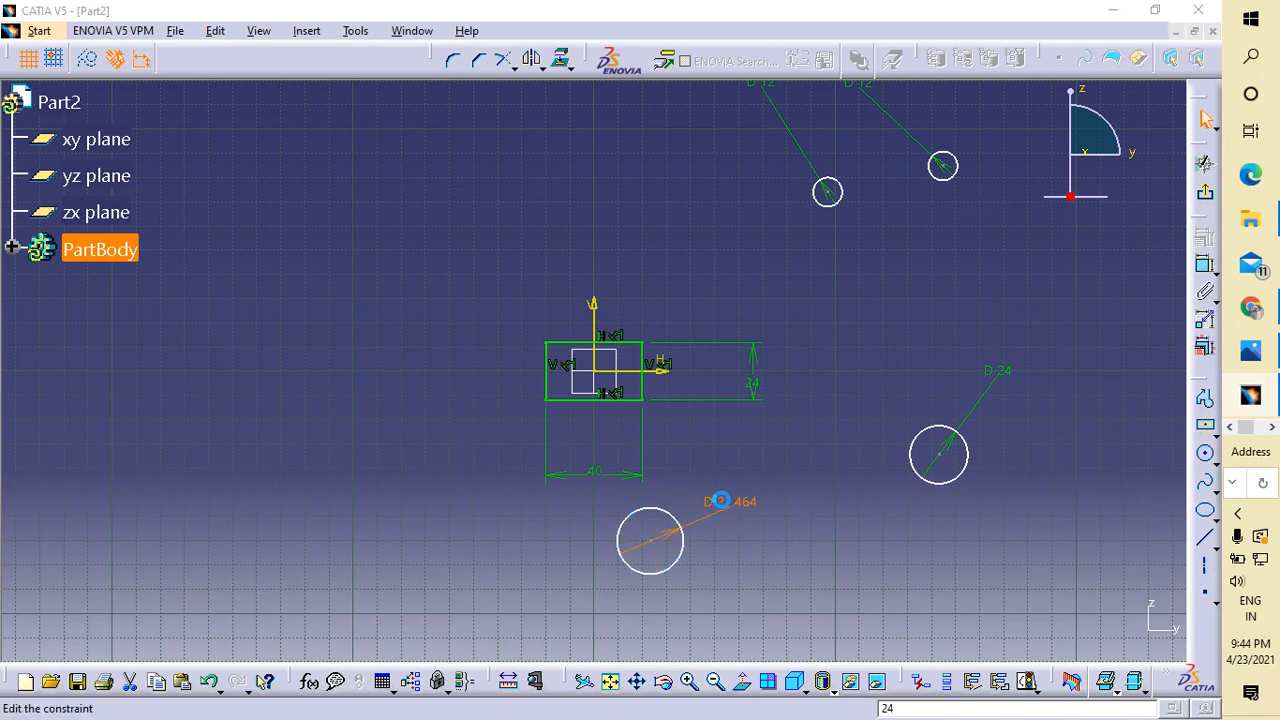
{"action": "left_click", "coordinate": [1066, 634]}
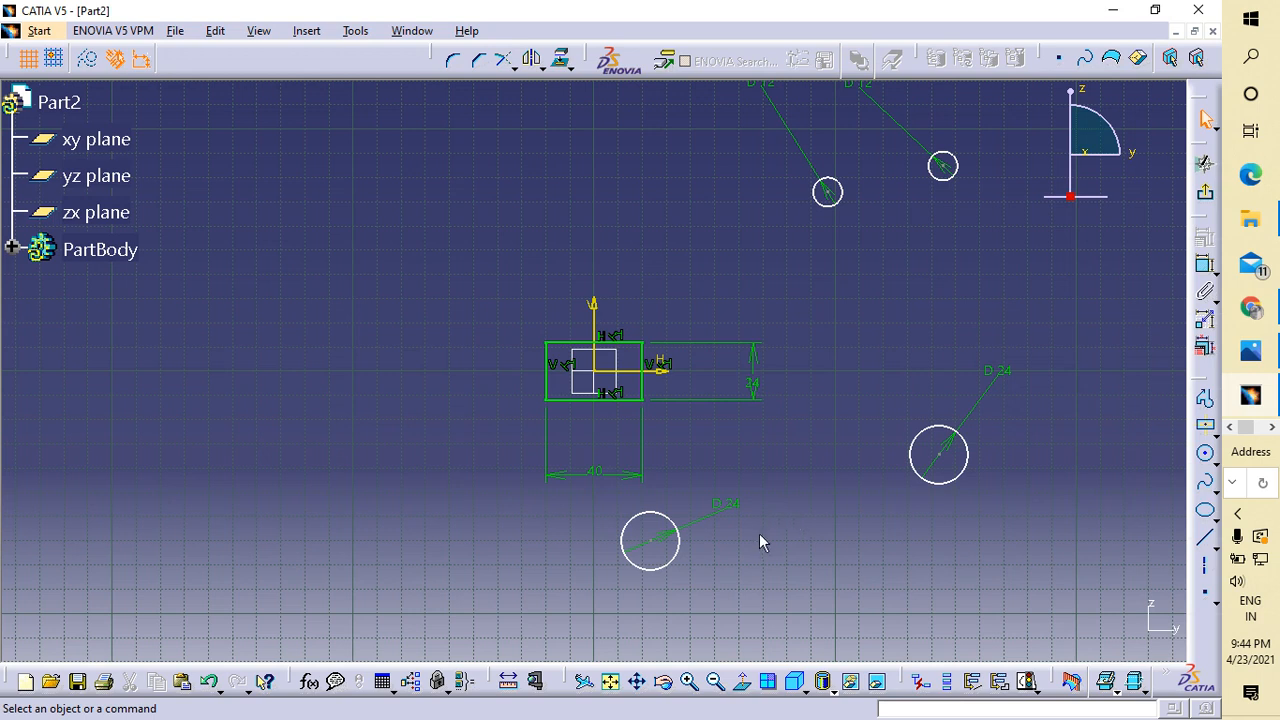
{"action": "left_click", "coordinate": [660, 540]}
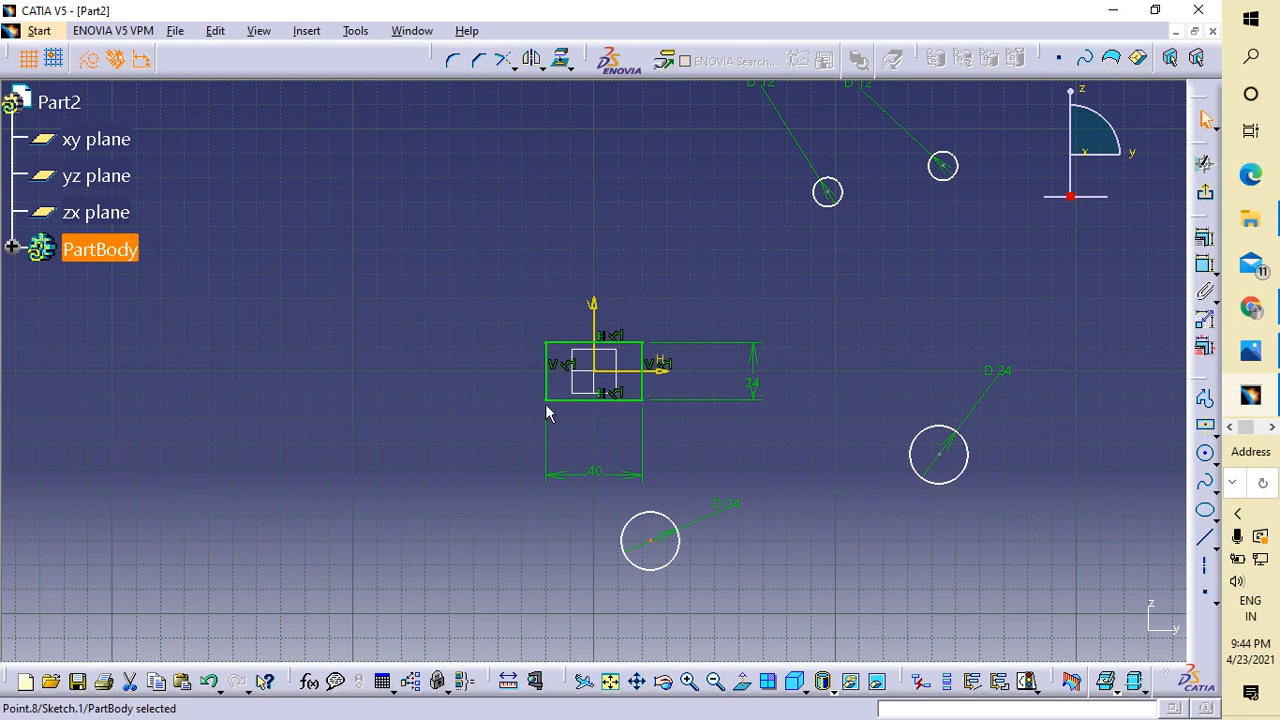
{"action": "left_click", "coordinate": [1205, 566]}
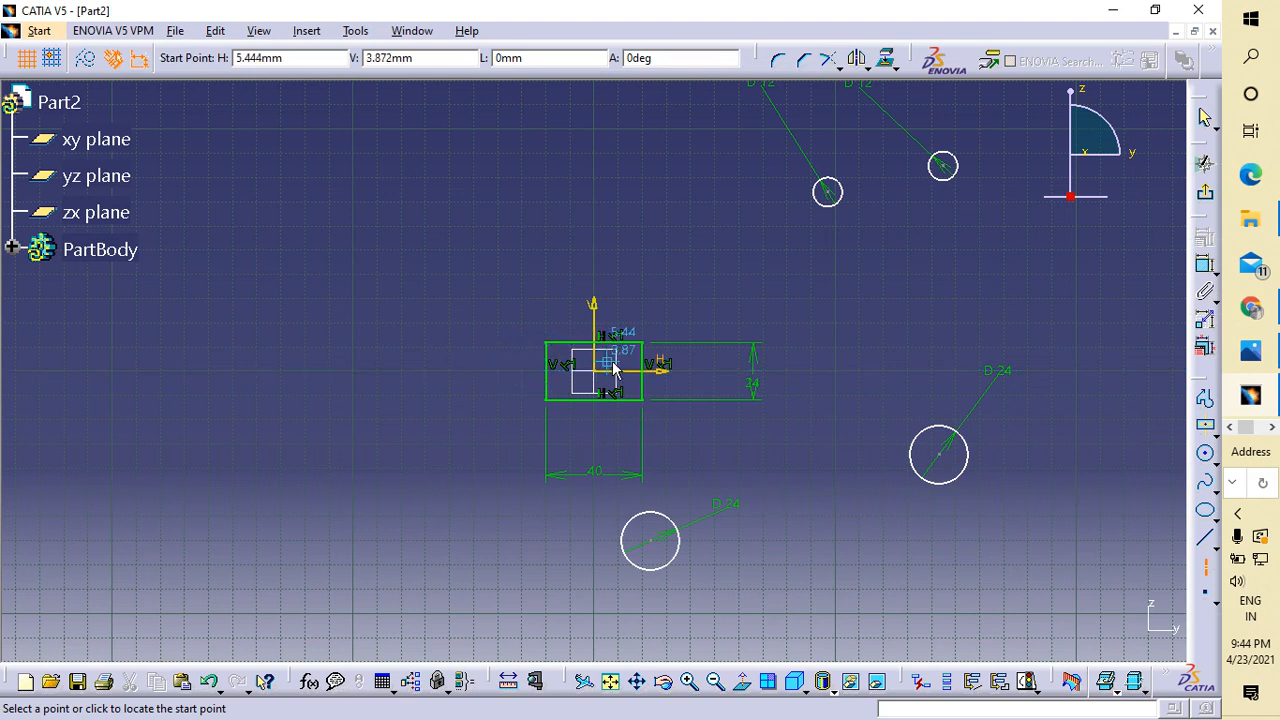
{"action": "left_click", "coordinate": [438, 378]}
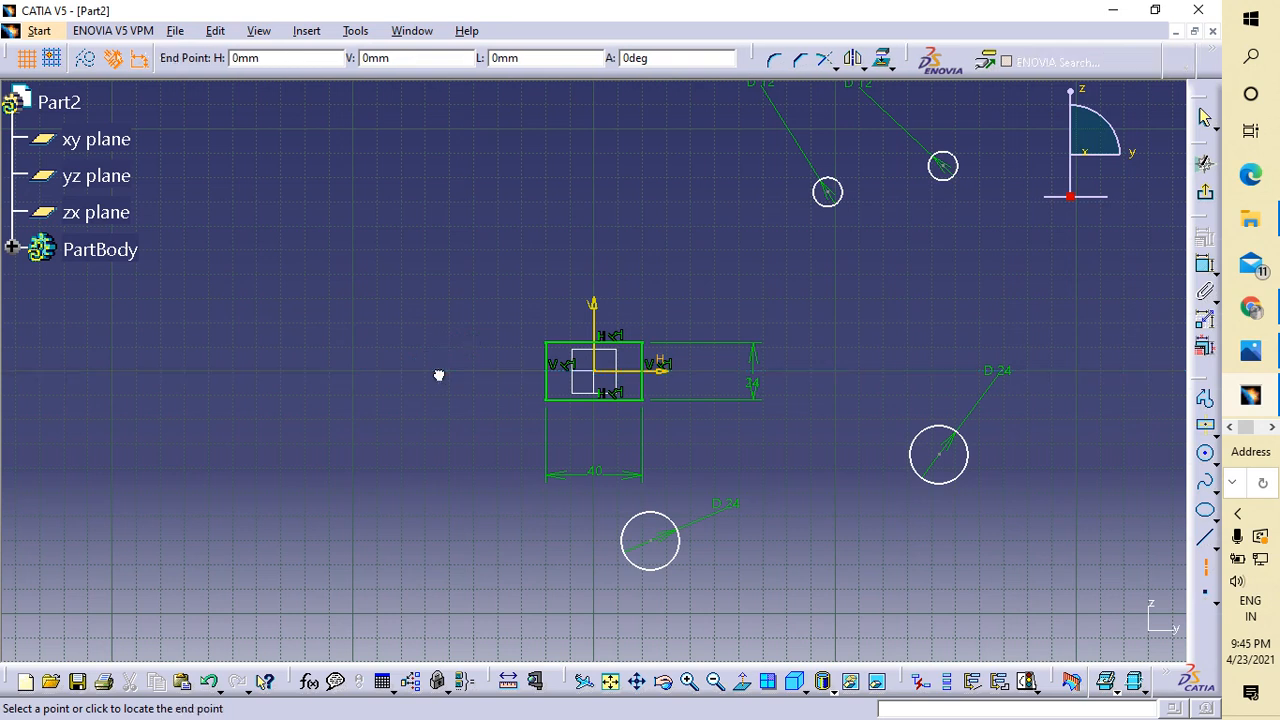
{"action": "left_click", "coordinate": [921, 371]}
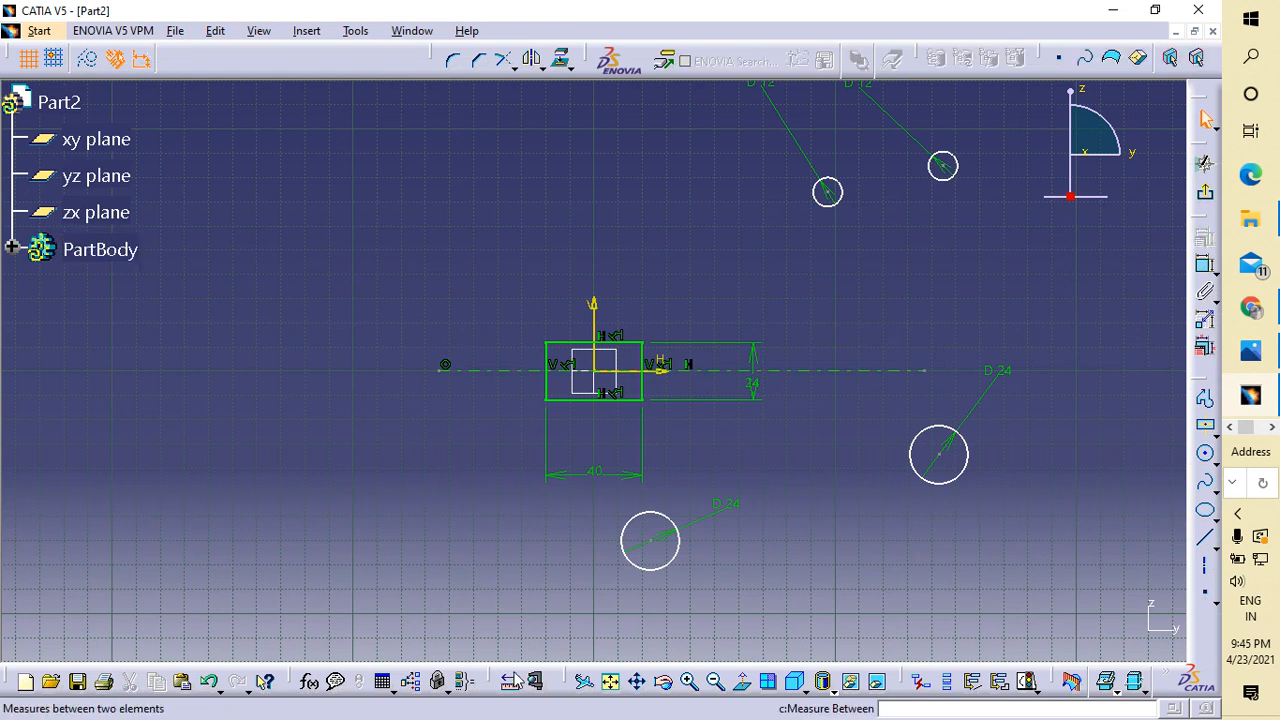
{"action": "left_click", "coordinate": [649, 539]}
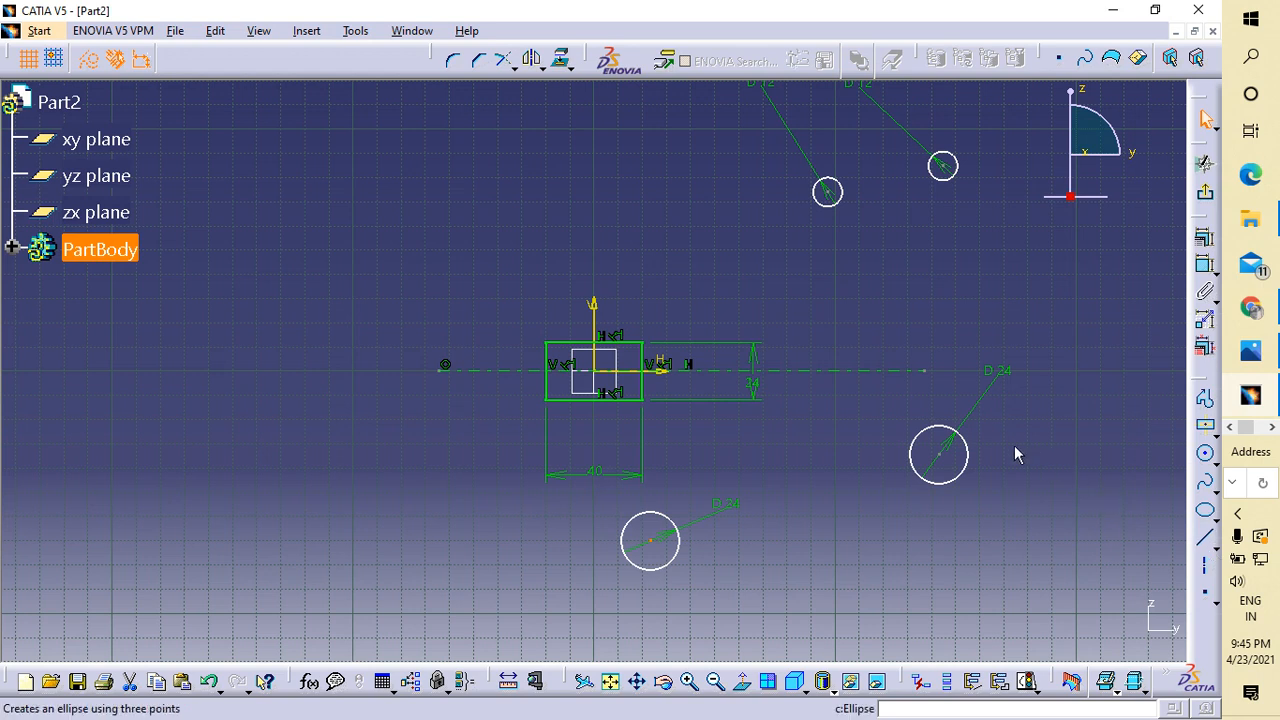
{"action": "left_click", "coordinate": [849, 370]}
{"action": "key", "text": "Delete"}
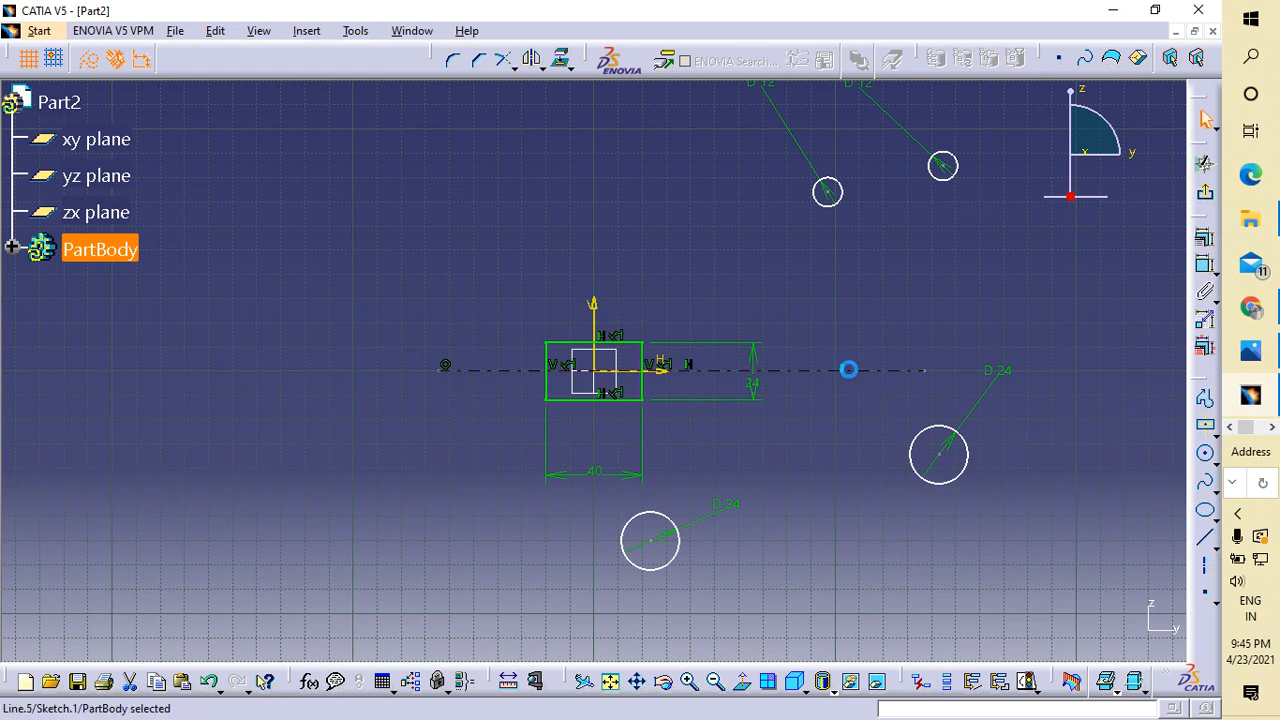
- Draw a long line along the sketch's horizontal axis, extending well past both sides of the rectangle
{"action": "left_click", "coordinate": [1207, 540]}
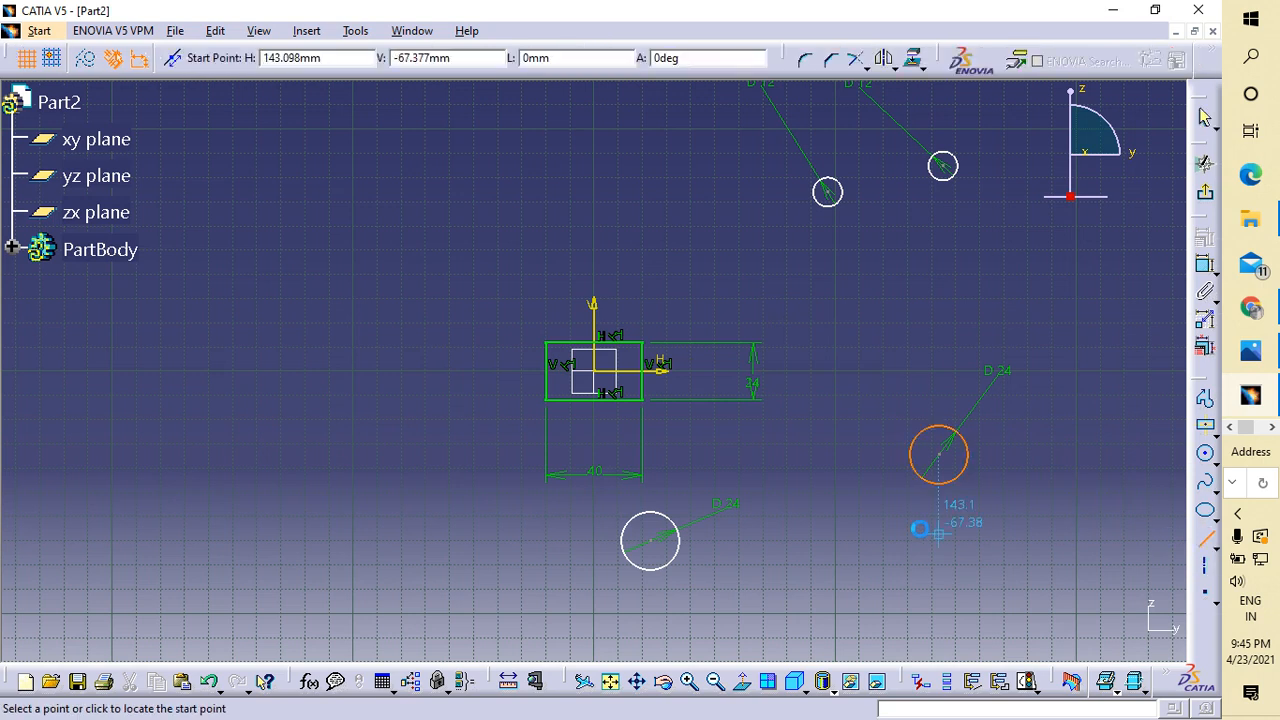
{"action": "left_click", "coordinate": [400, 370]}
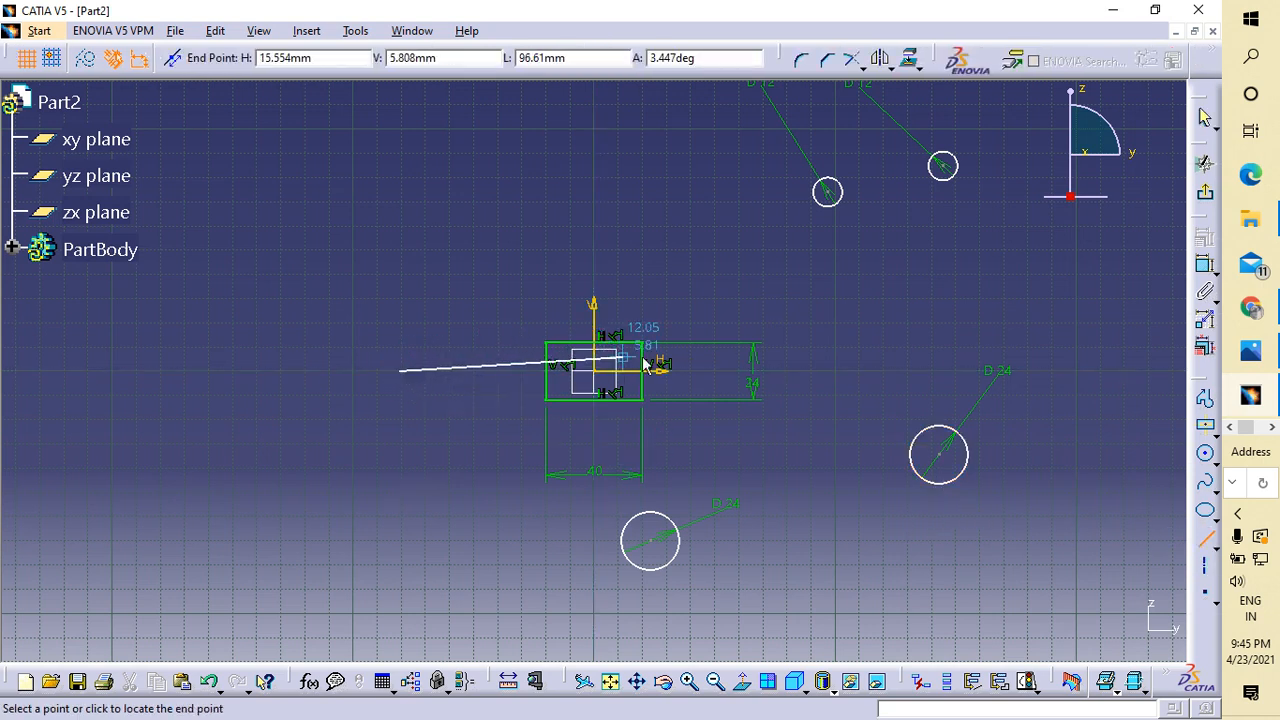
{"action": "left_click", "coordinate": [874, 370]}
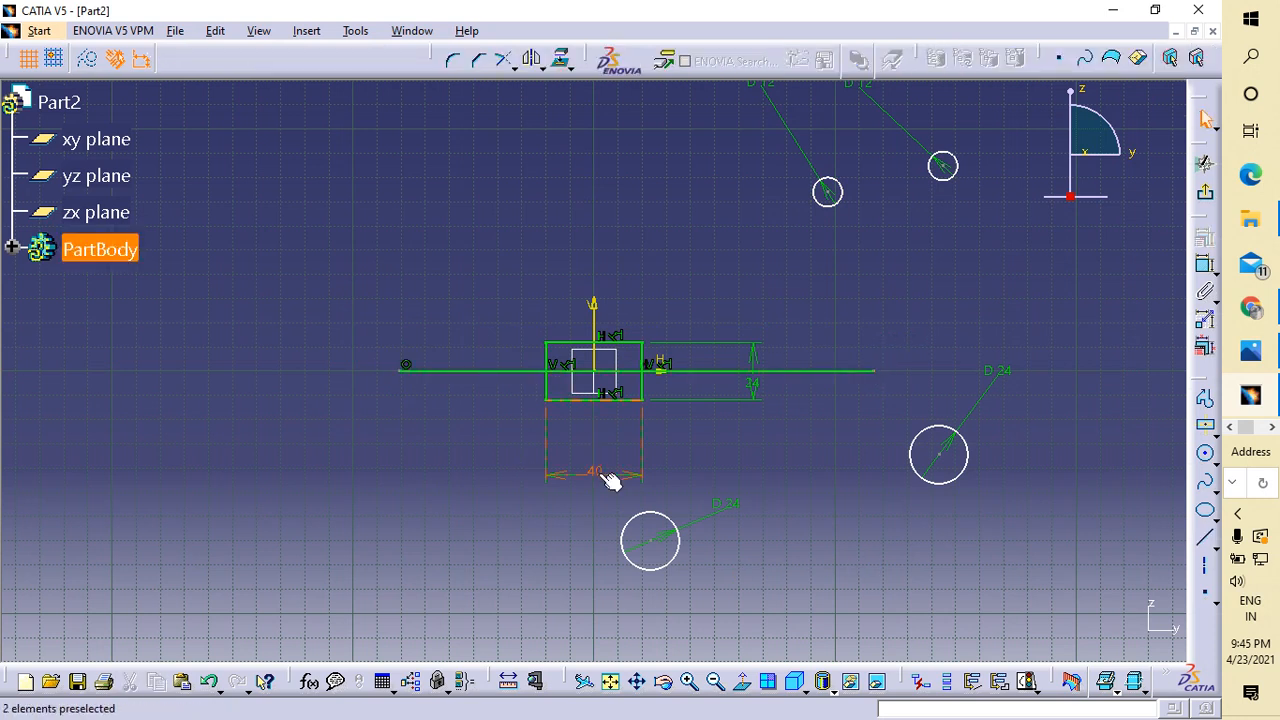
- Constrain the centre of the 24 mm circle below the rectangle to be coincident with the horizontal line
{"action": "left_click", "coordinate": [660, 544]}
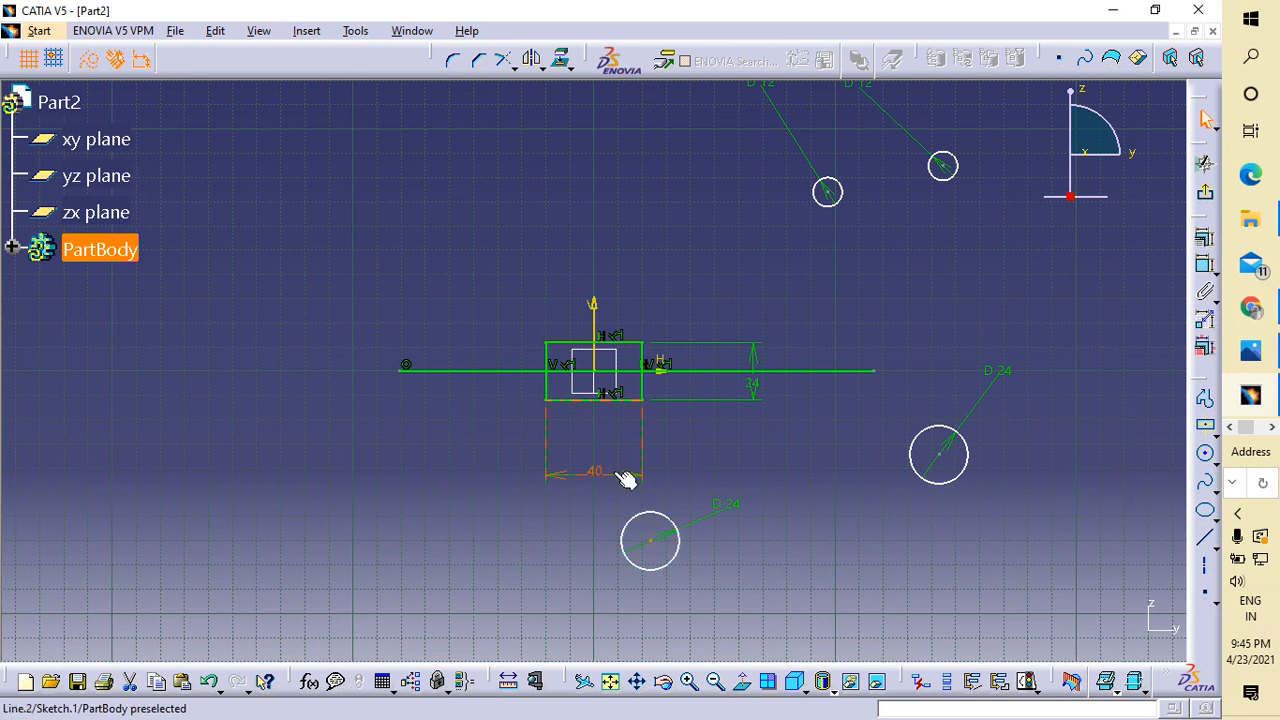
{"action": "left_click", "coordinate": [555, 371], "text": "ctrl"}
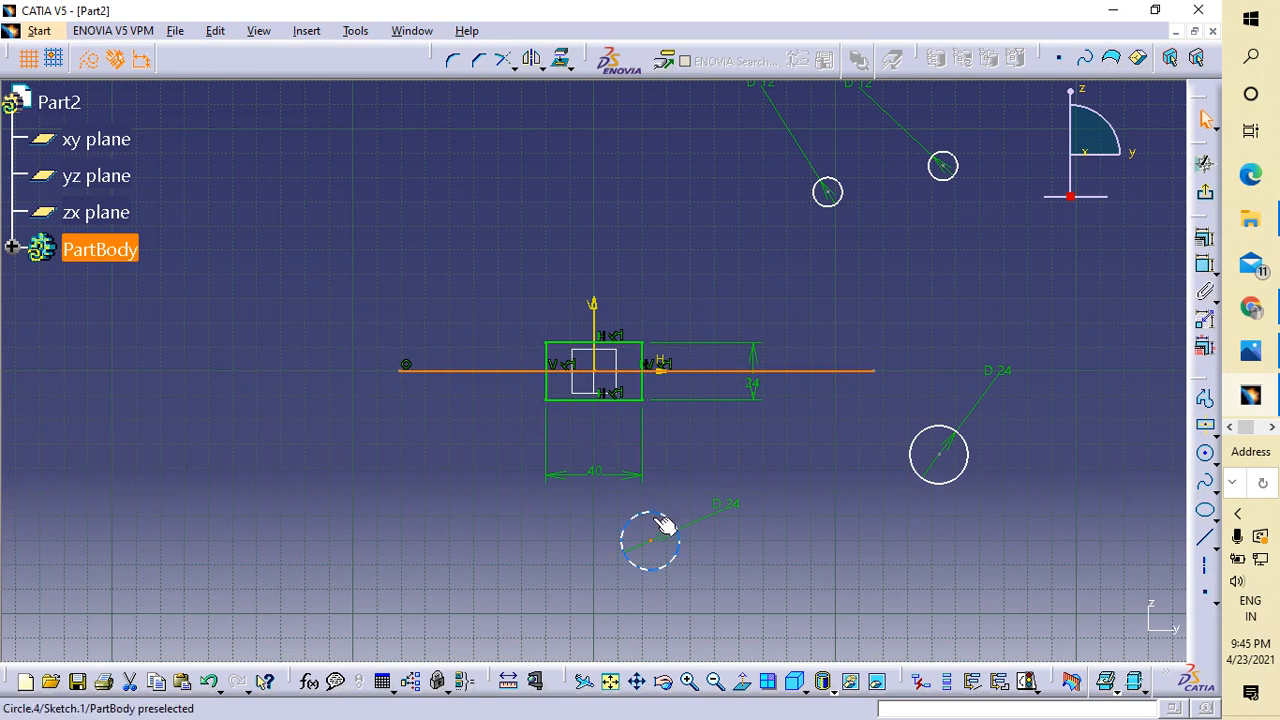
{"action": "right_click", "coordinate": [1206, 250]}
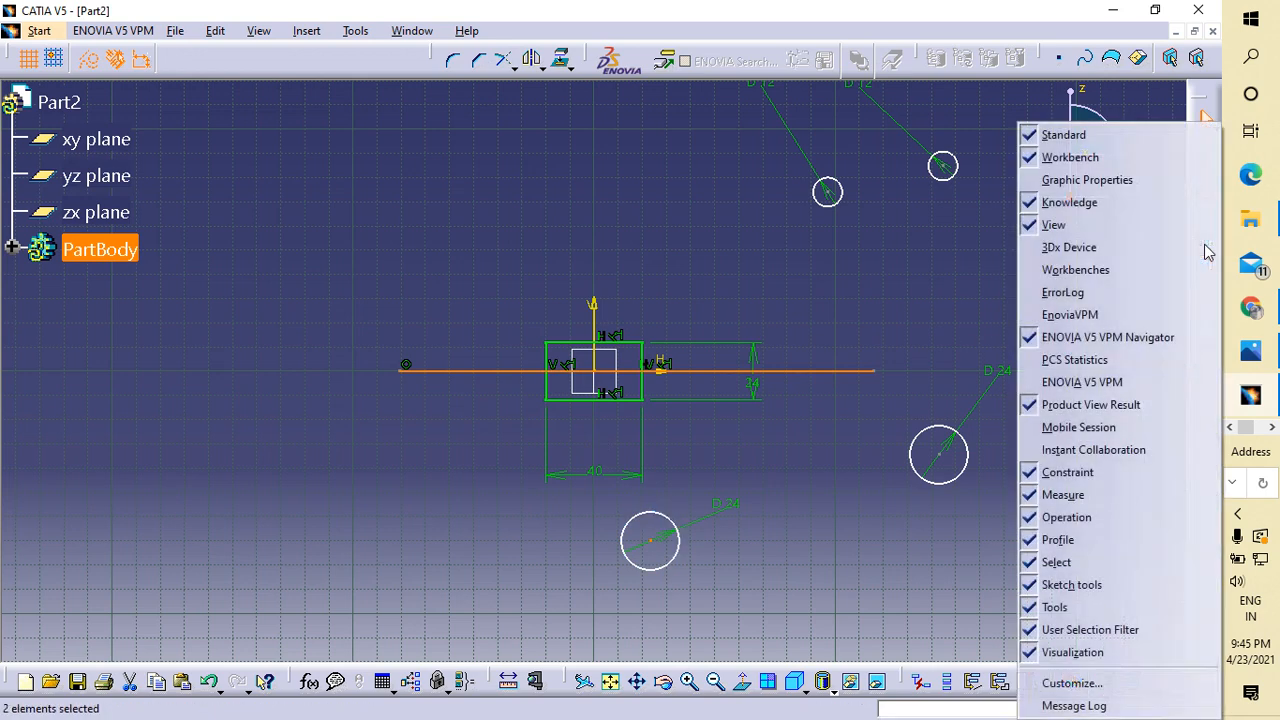
{"action": "left_click", "coordinate": [966, 259]}
{"action": "left_click", "coordinate": [1205, 237]}
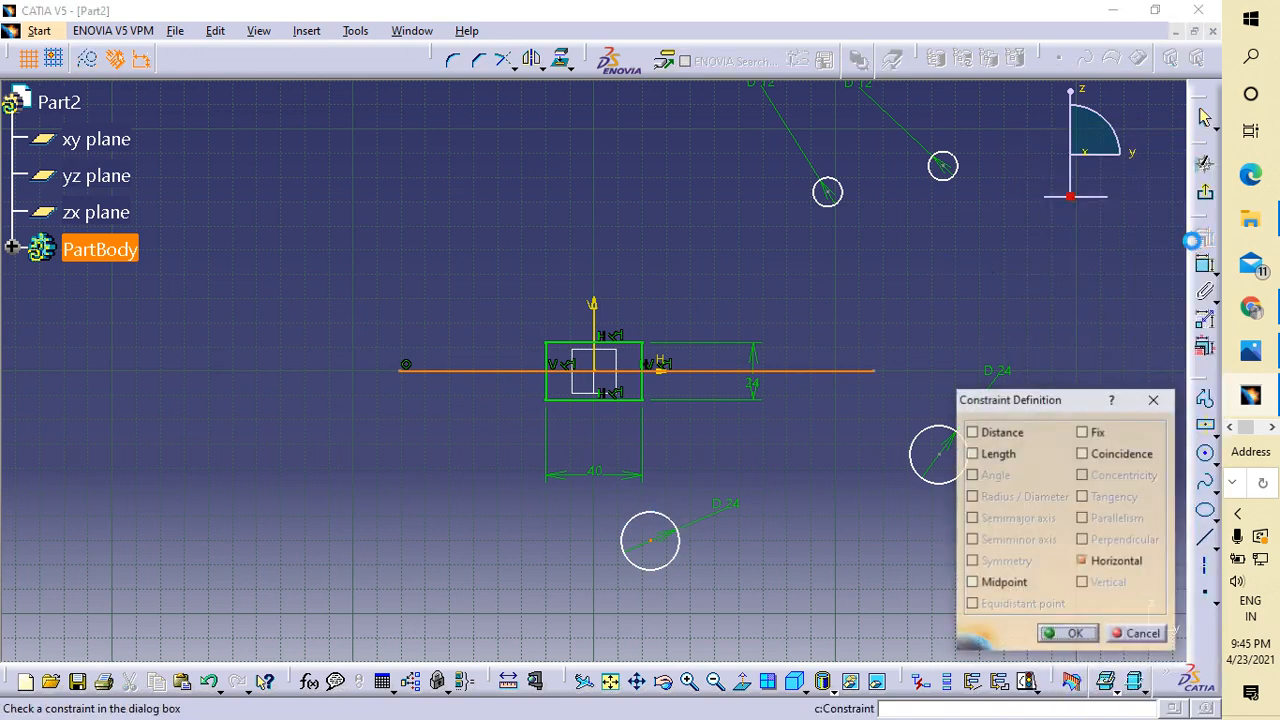
{"action": "left_click", "coordinate": [1113, 455]}
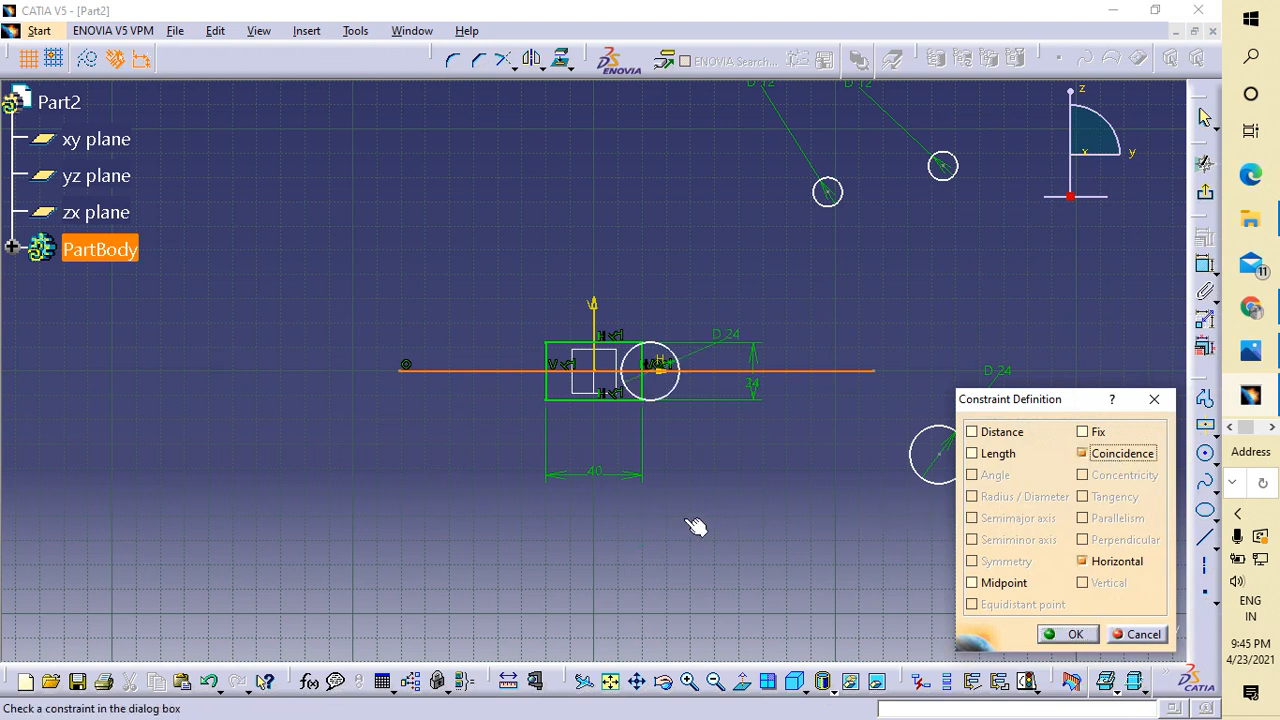
{"action": "left_click", "coordinate": [823, 559]}
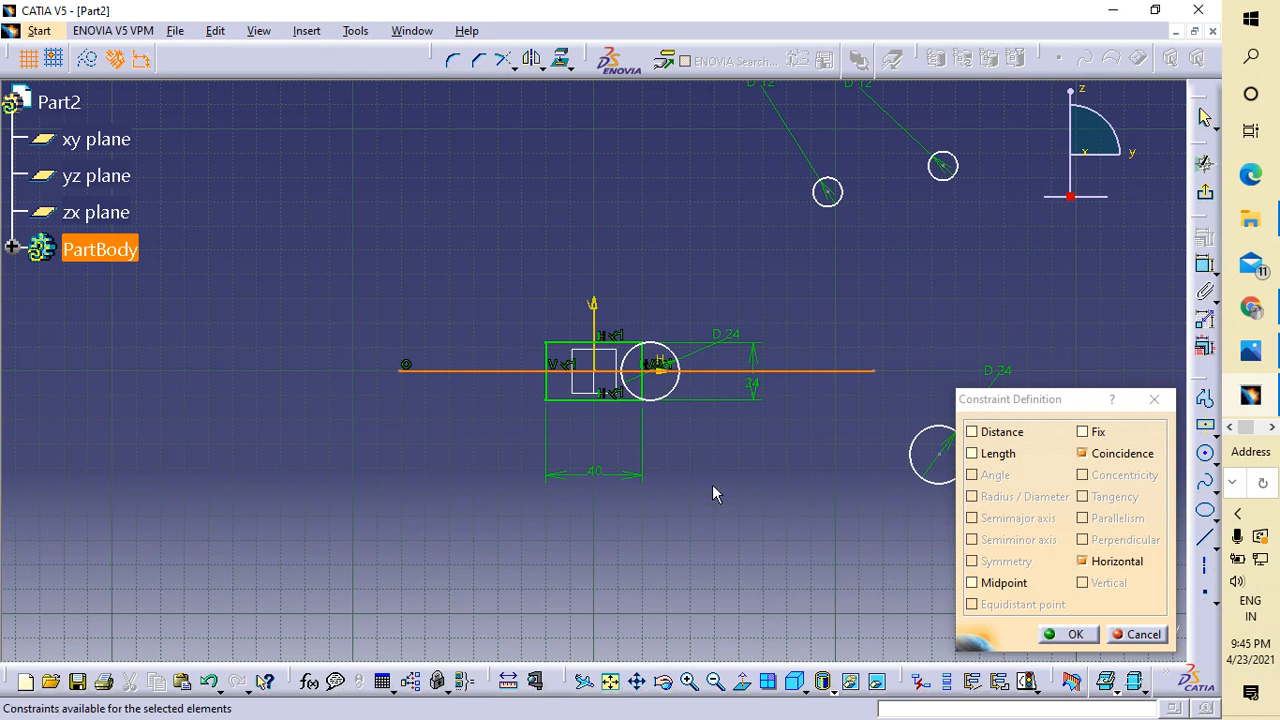
{"action": "left_click", "coordinate": [1075, 634]}
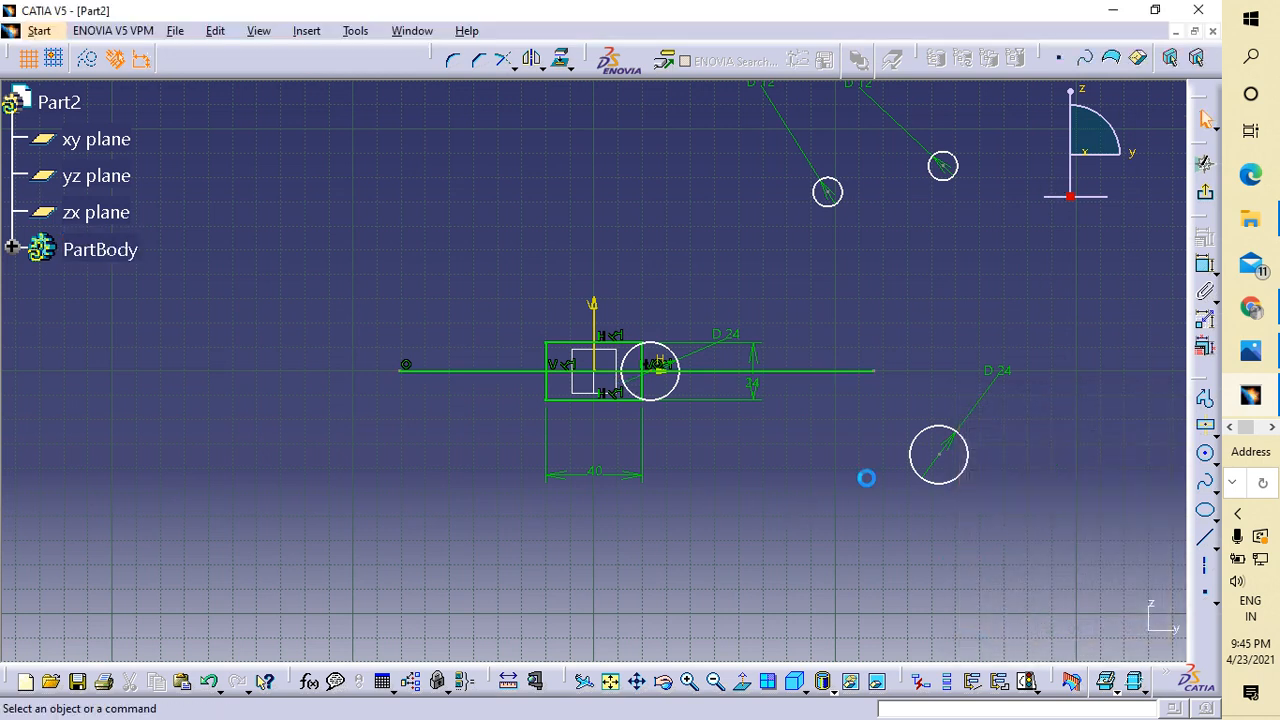
{"action": "left_click", "coordinate": [946, 457]}
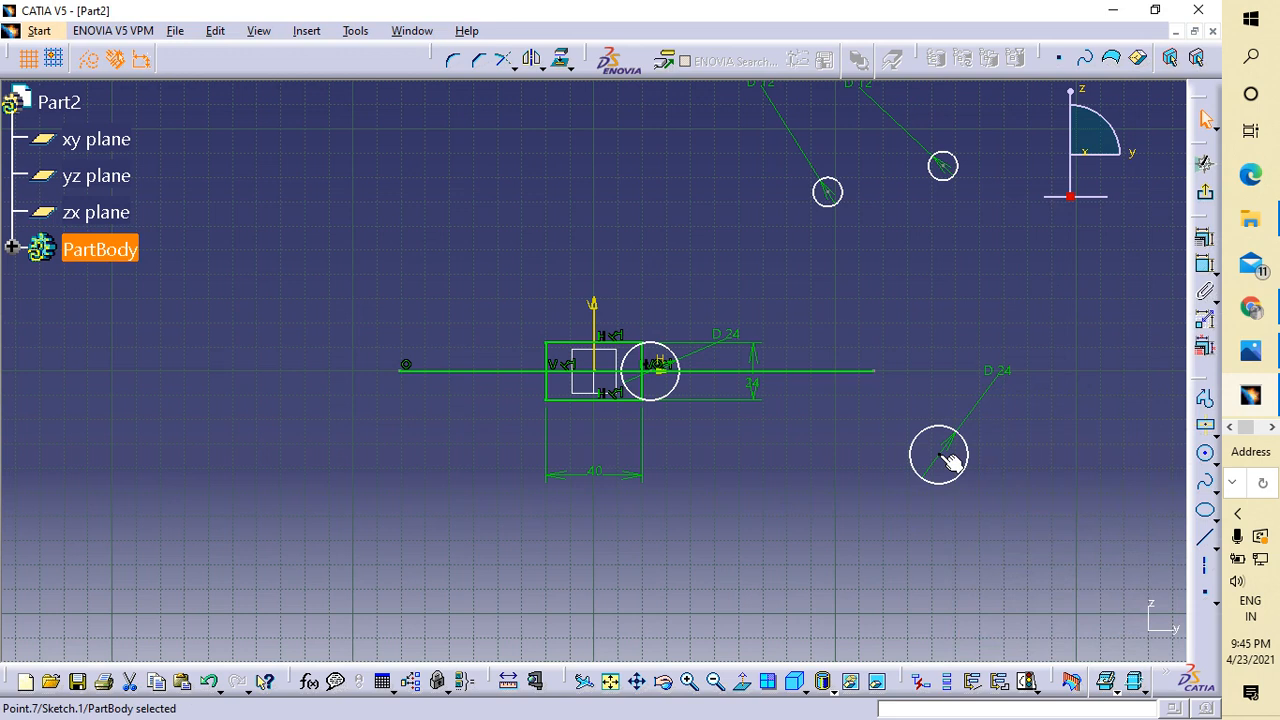
{"action": "left_click", "coordinate": [557, 372], "text": "ctrl"}
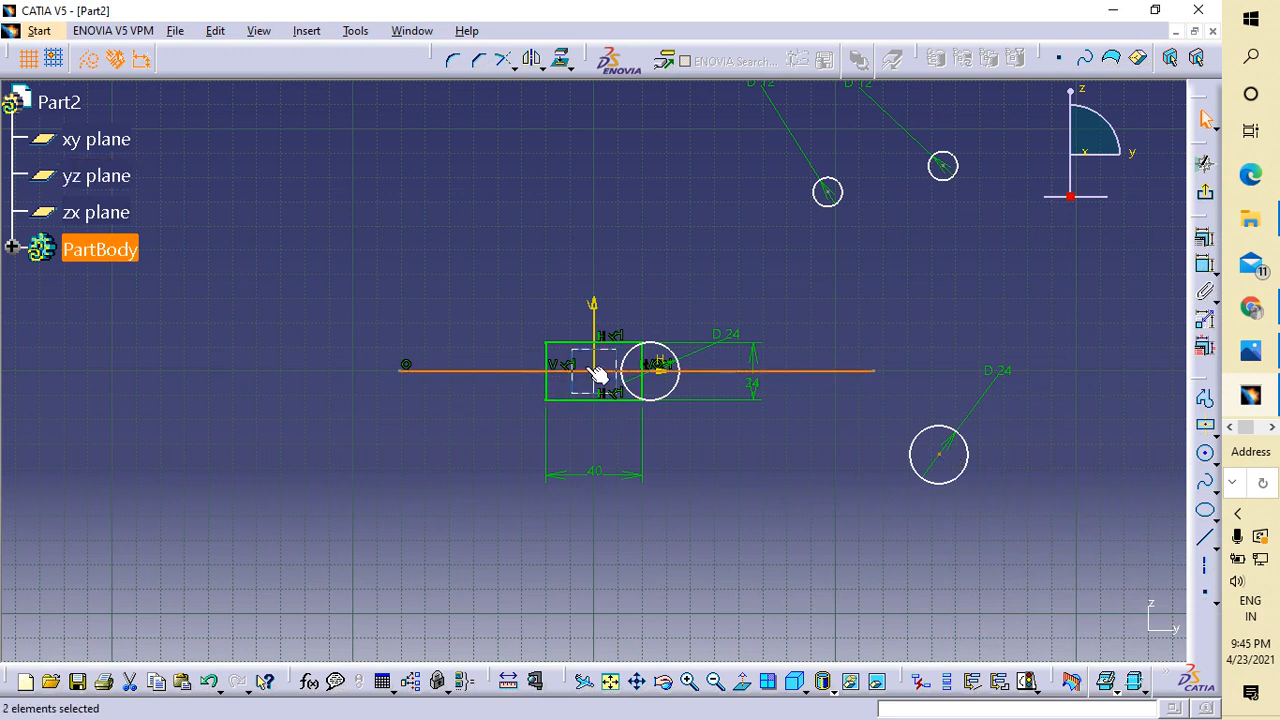
{"action": "left_click", "coordinate": [1204, 240]}
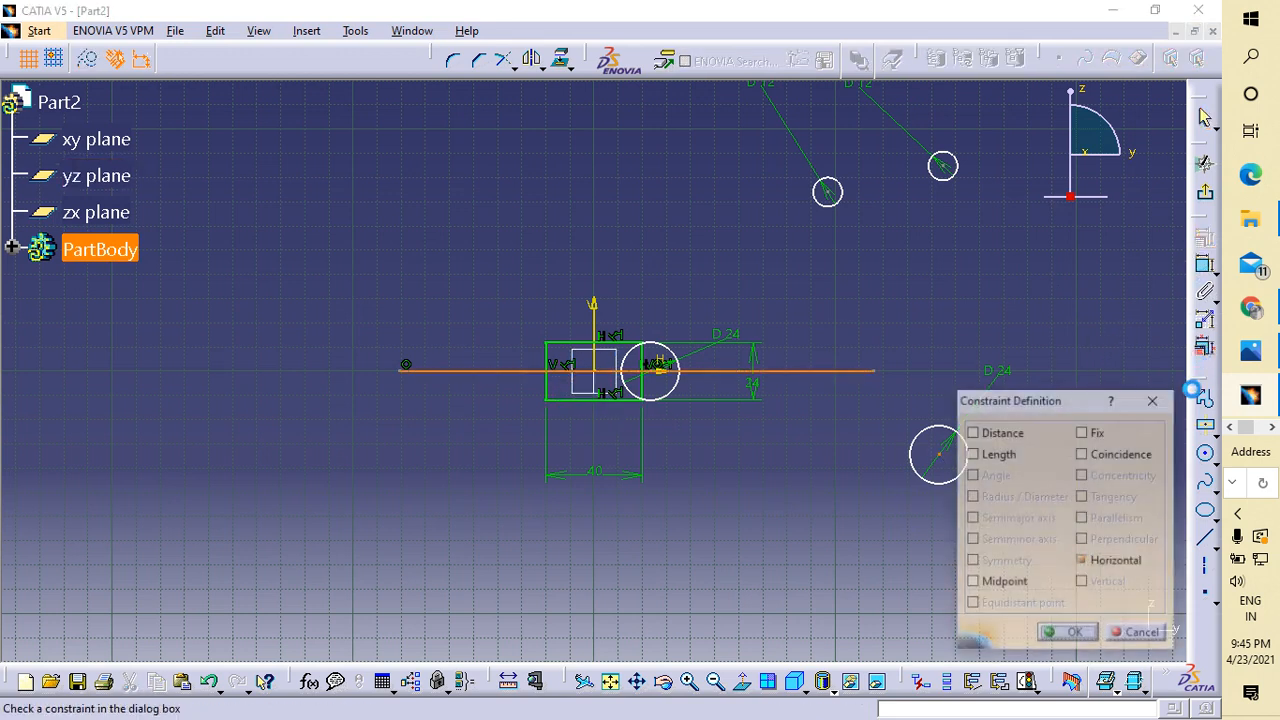
{"action": "left_click", "coordinate": [1112, 460]}
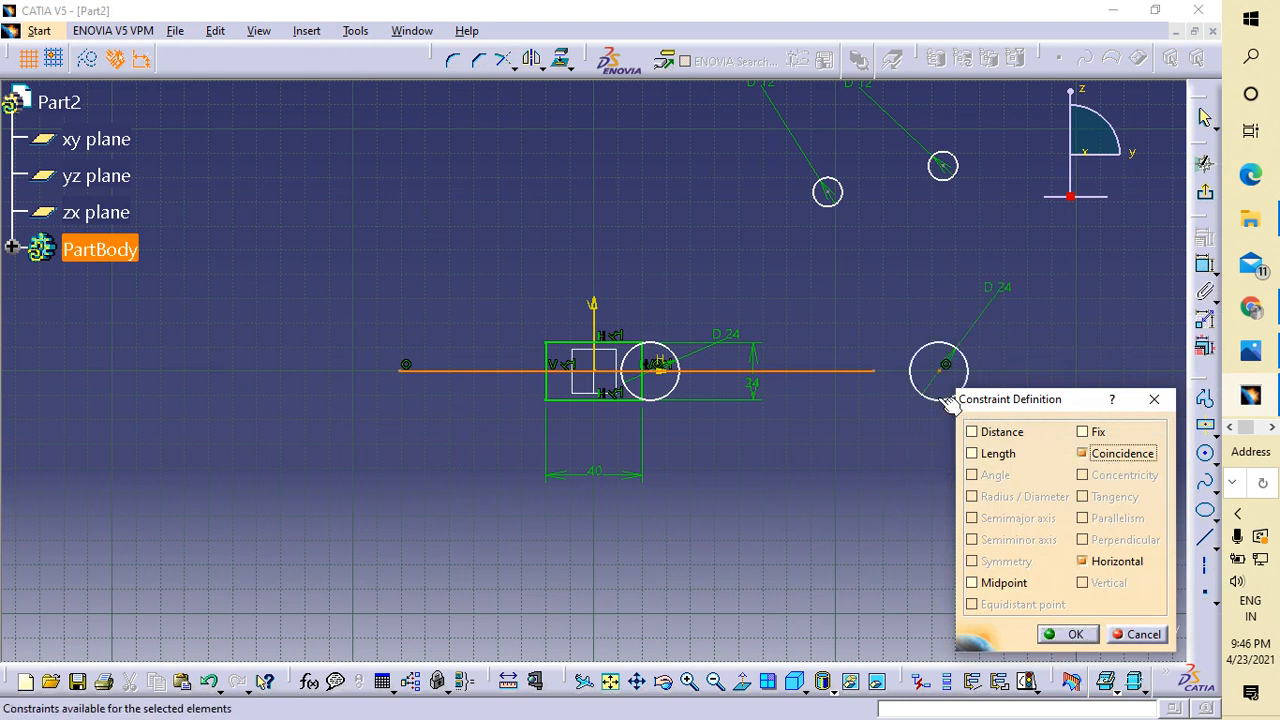
{"action": "left_click", "coordinate": [860, 370]}
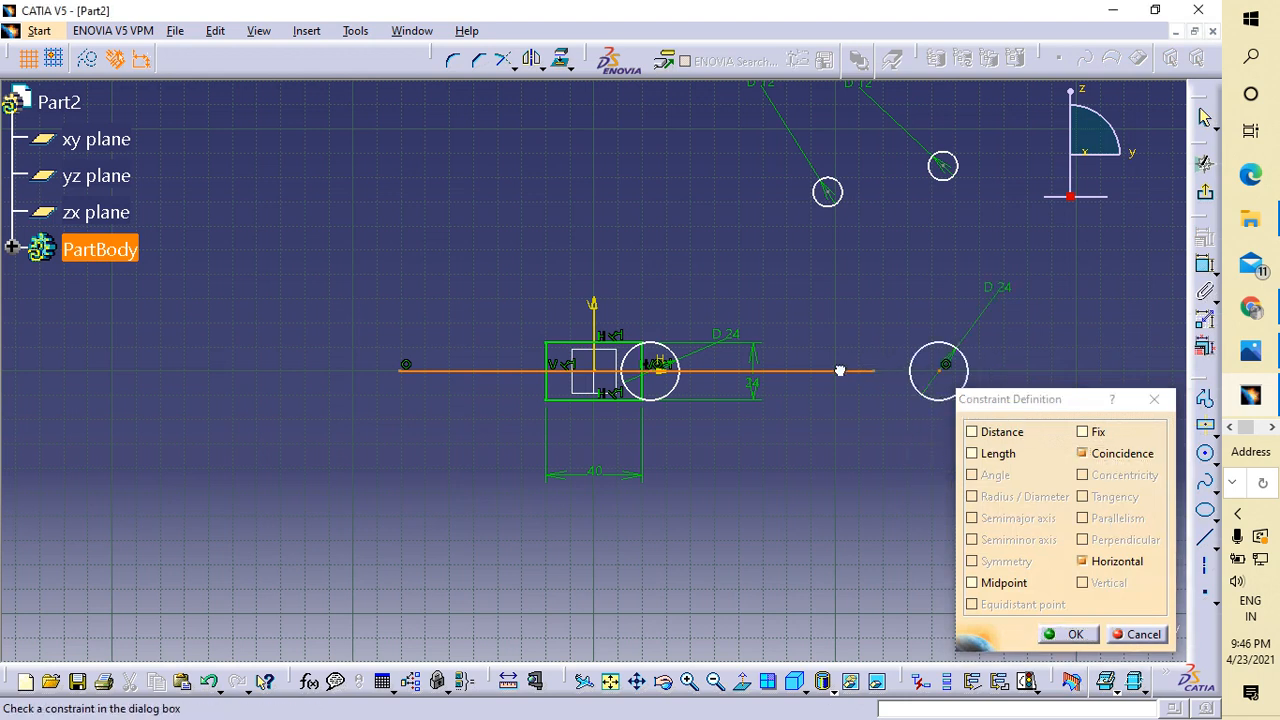
{"action": "left_click", "coordinate": [1154, 399]}
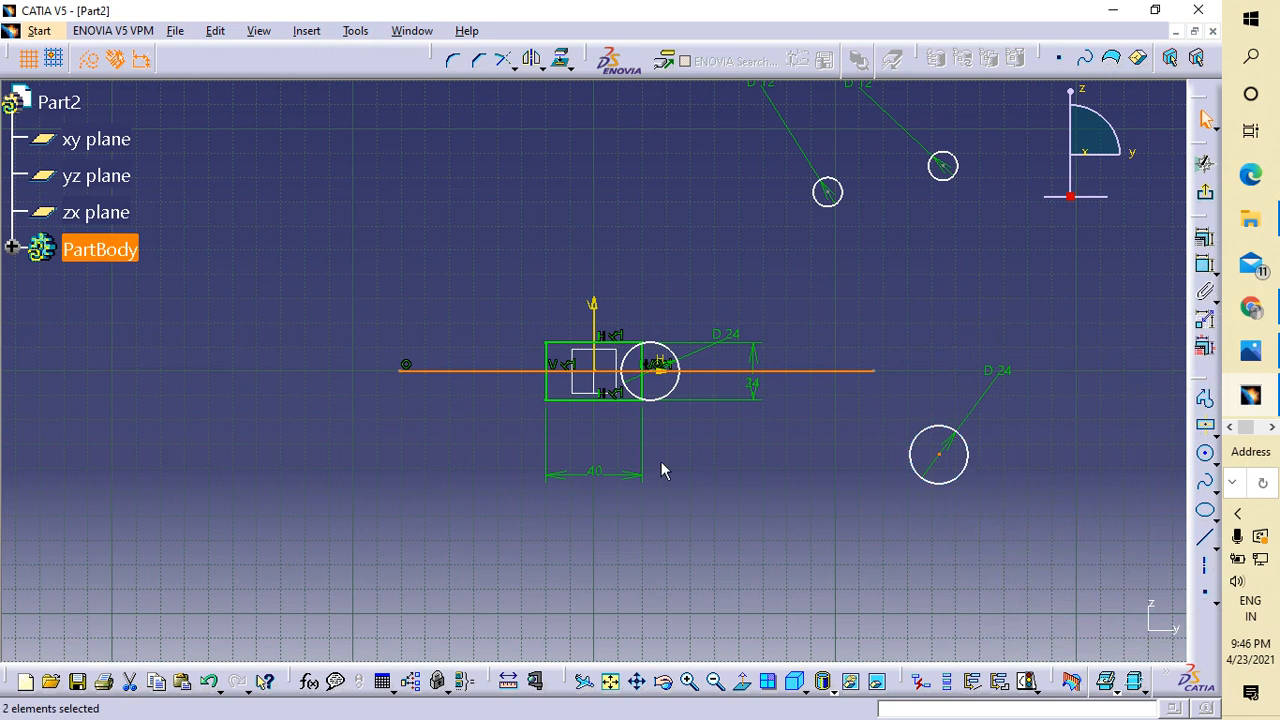
- Delete both 24 mm circles and the long line along the horizontal axis from the sketch
{"action": "left_click", "coordinate": [925, 429]}
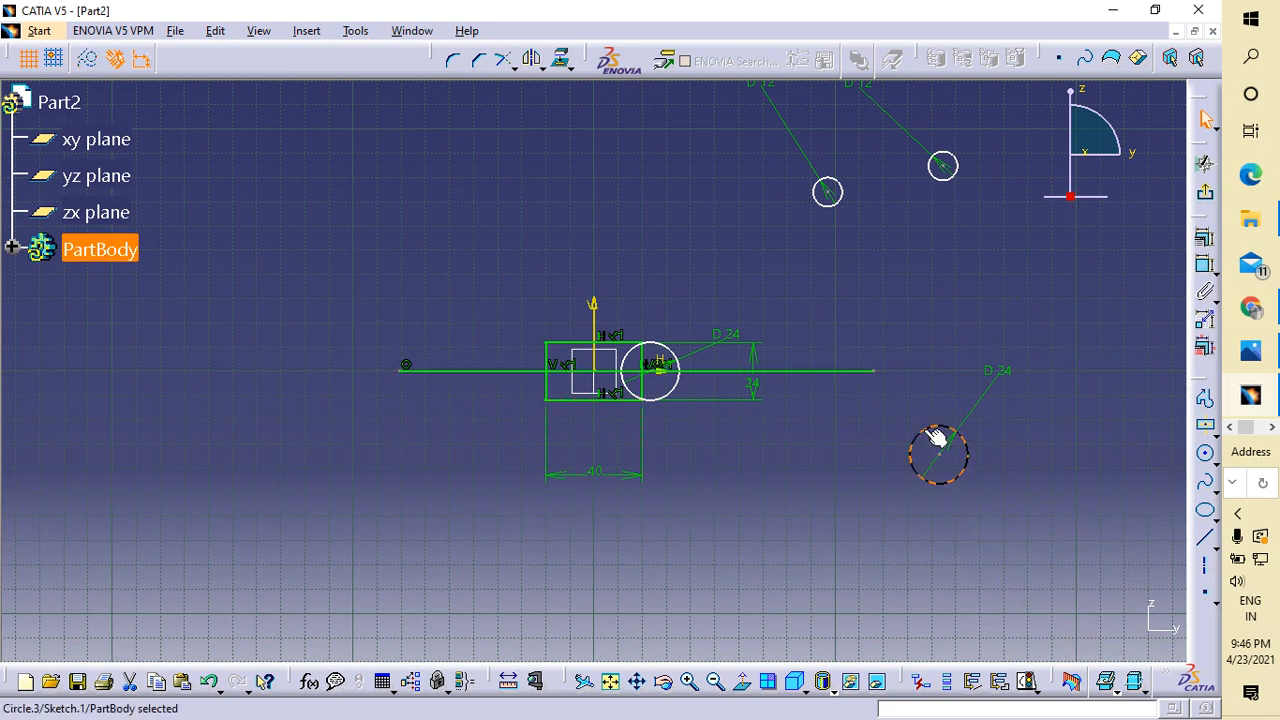
{"action": "key", "text": "Delete"}
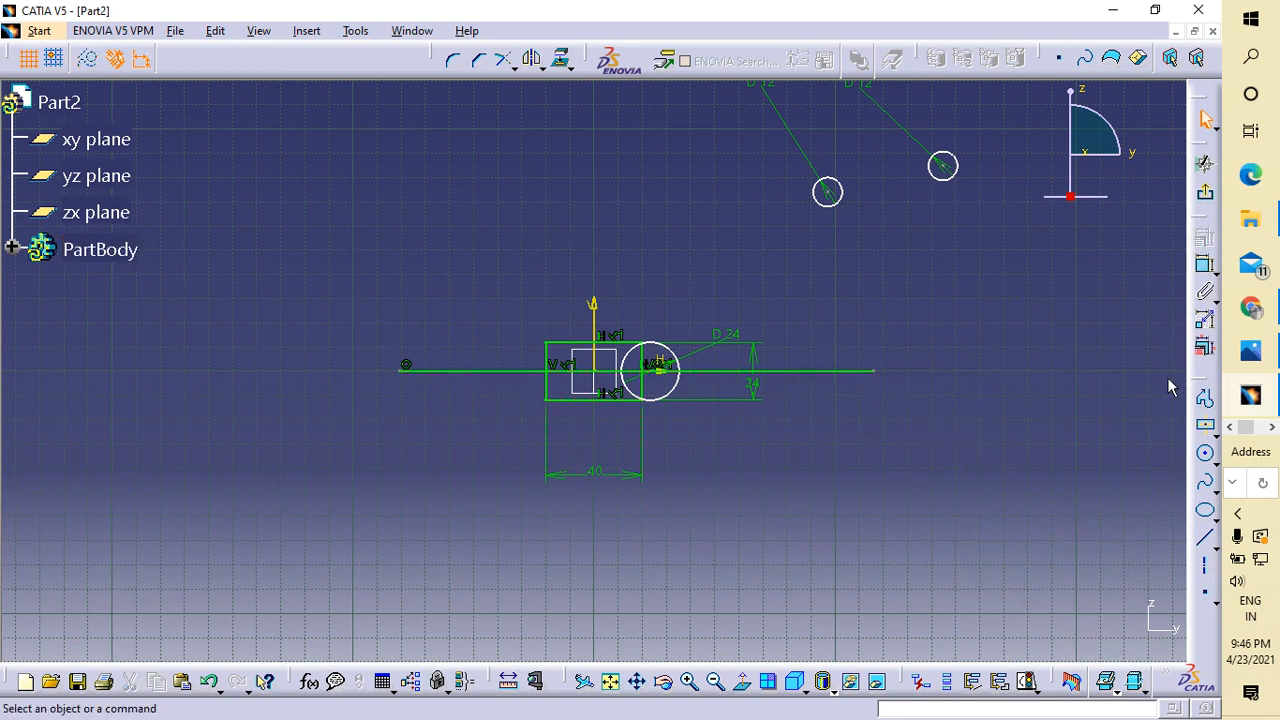
{"action": "left_click", "coordinate": [1206, 453]}
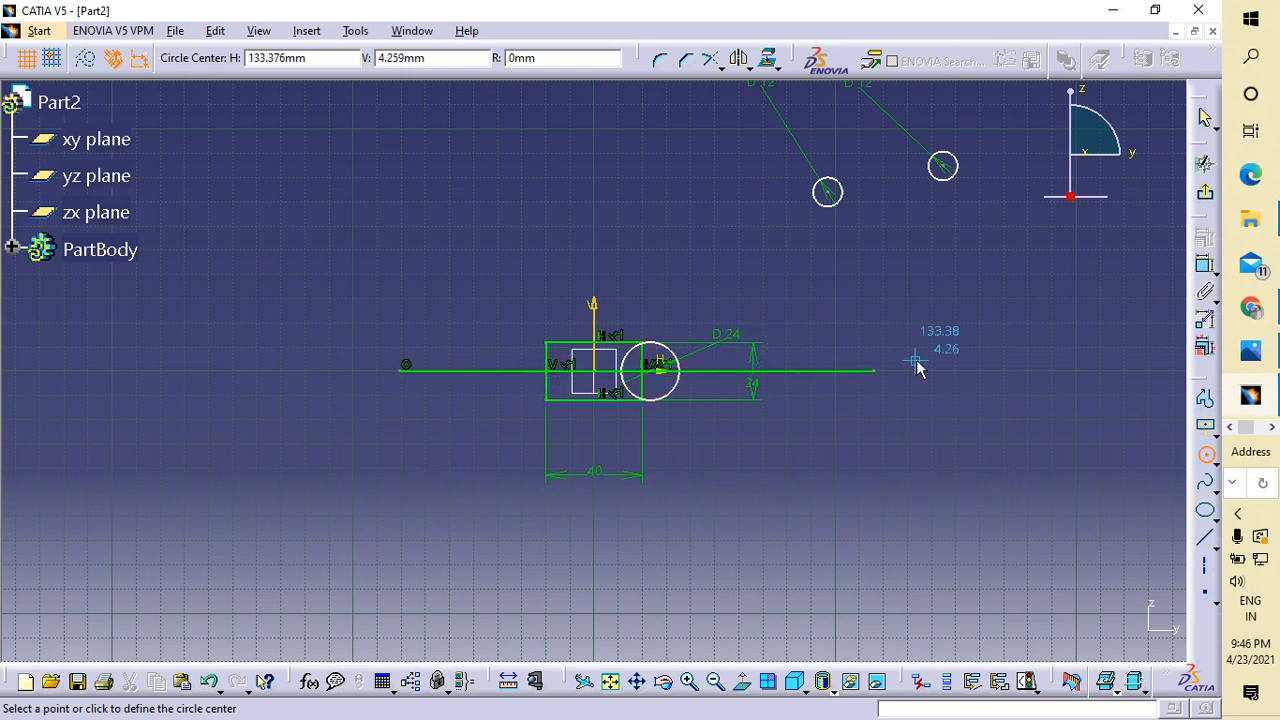
{"action": "key", "text": "Escape"}
{"action": "left_click", "coordinate": [676, 382]}
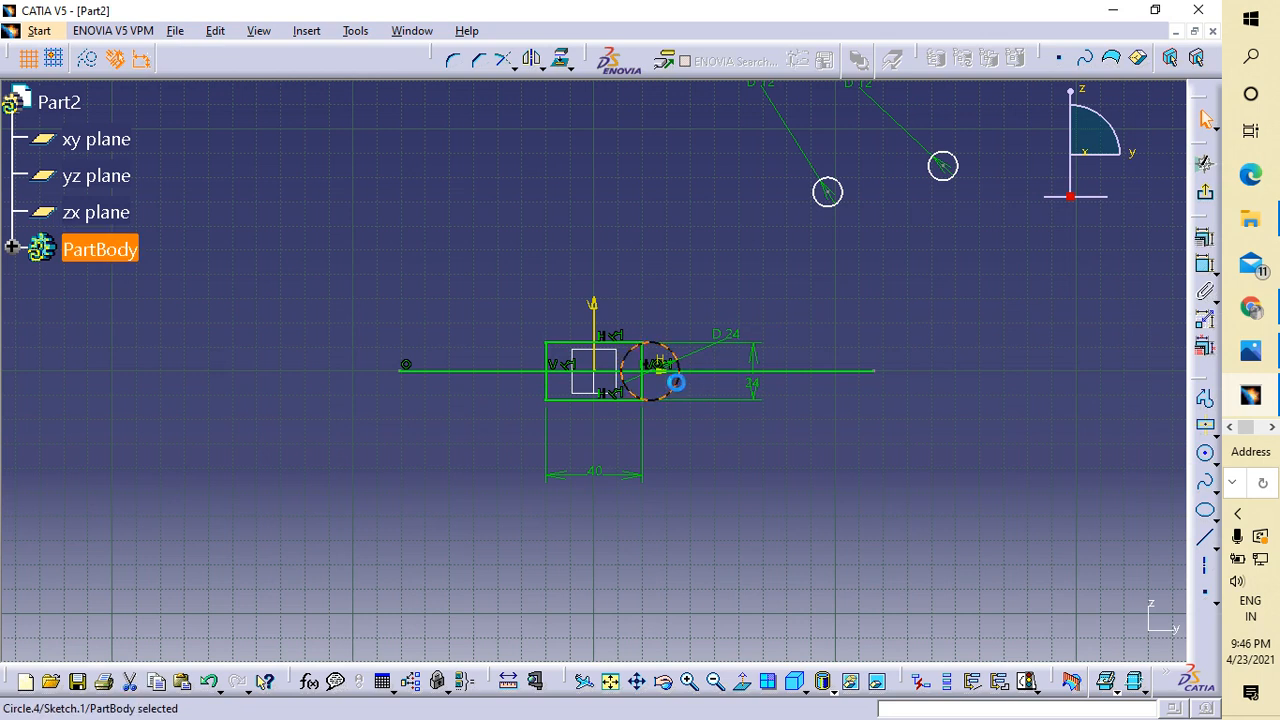
{"action": "key", "text": "Delete"}
{"action": "left_click", "coordinate": [713, 371]}
{"action": "key", "text": "Delete"}
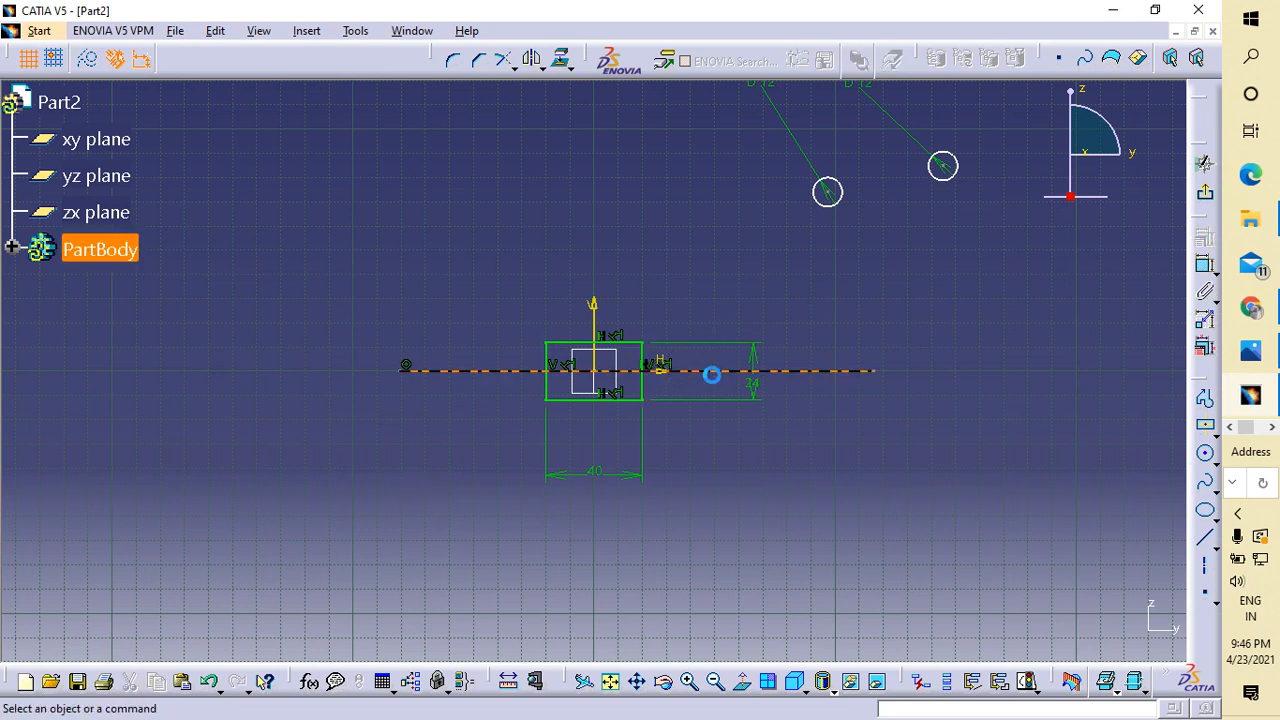
- Draw circles about 13 mm and 16 mm in diameter, centred on the midpoints of the rectangle's left and right edges respectively
{"action": "left_click", "coordinate": [1205, 453]}
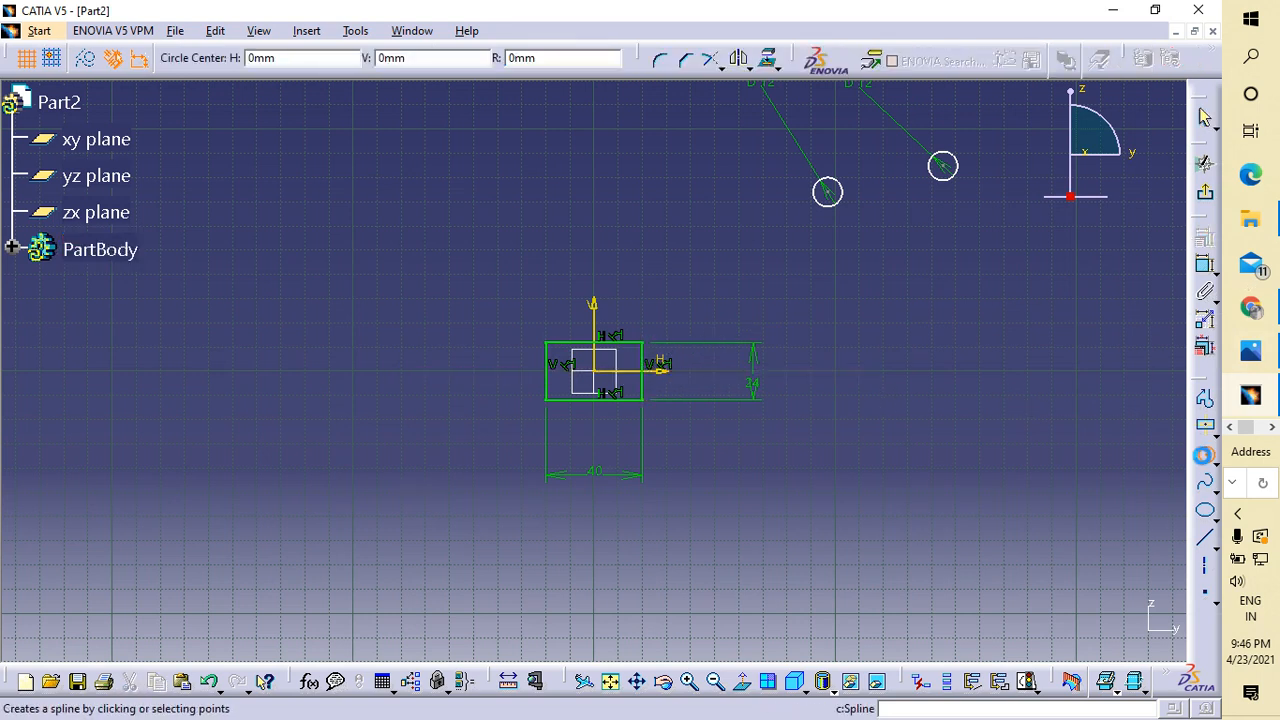
{"action": "left_click", "coordinate": [550, 372]}
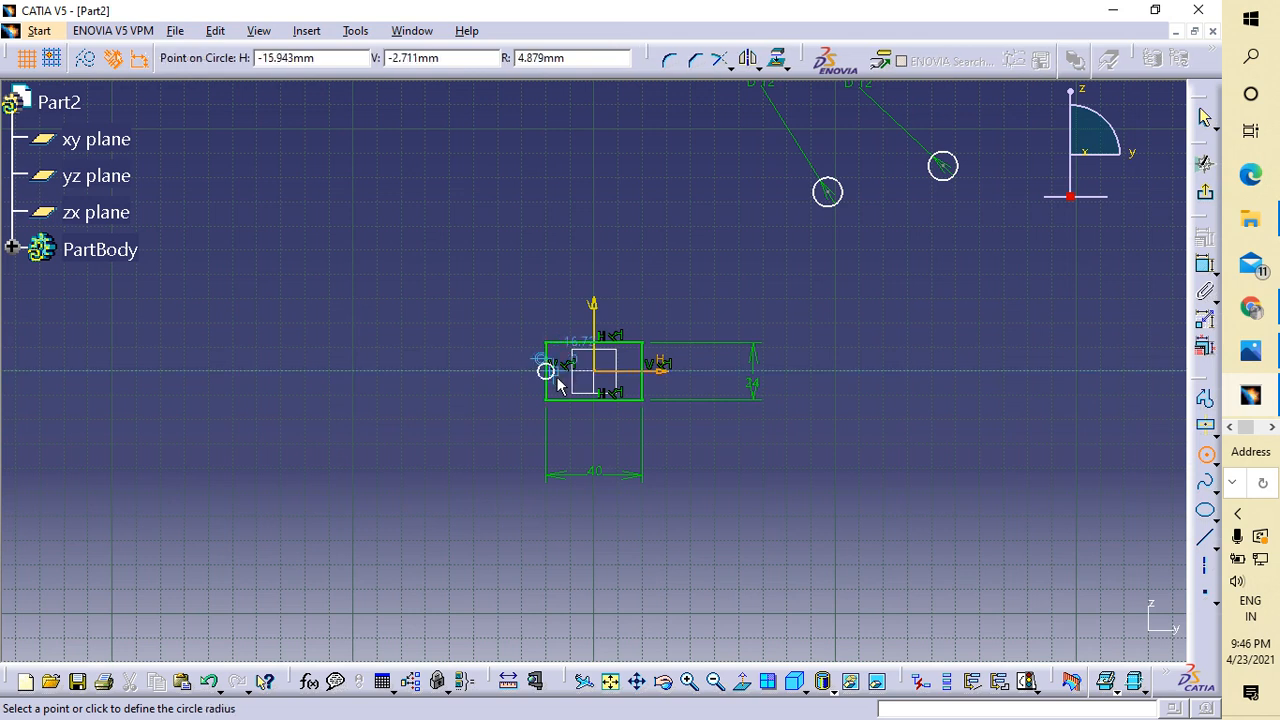
{"action": "left_click", "coordinate": [561, 376]}
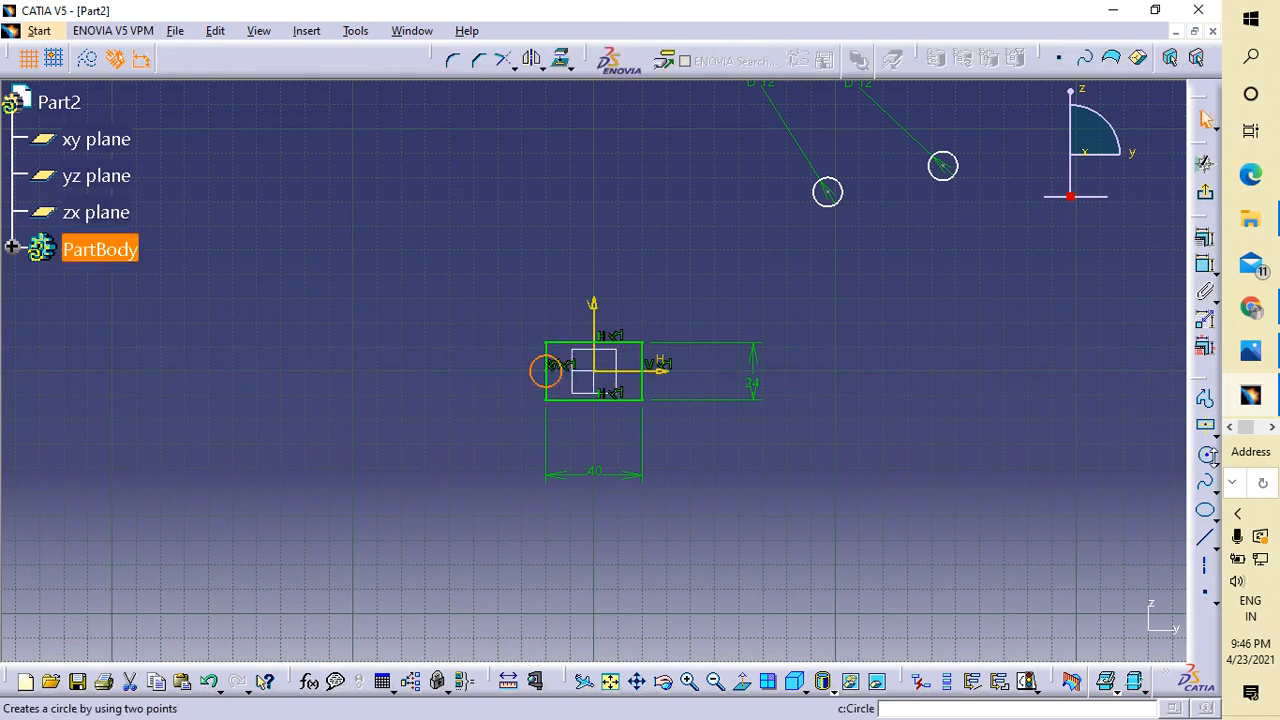
{"action": "left_click", "coordinate": [1207, 456]}
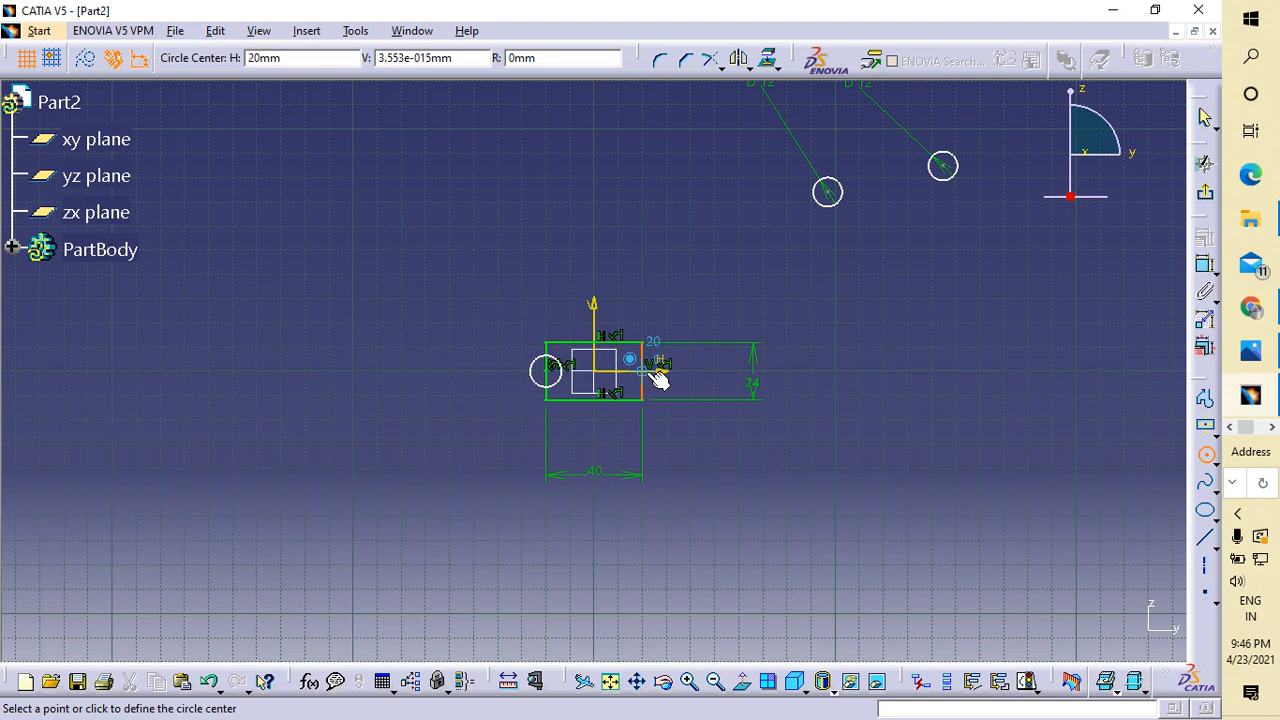
{"action": "left_click", "coordinate": [643, 371]}
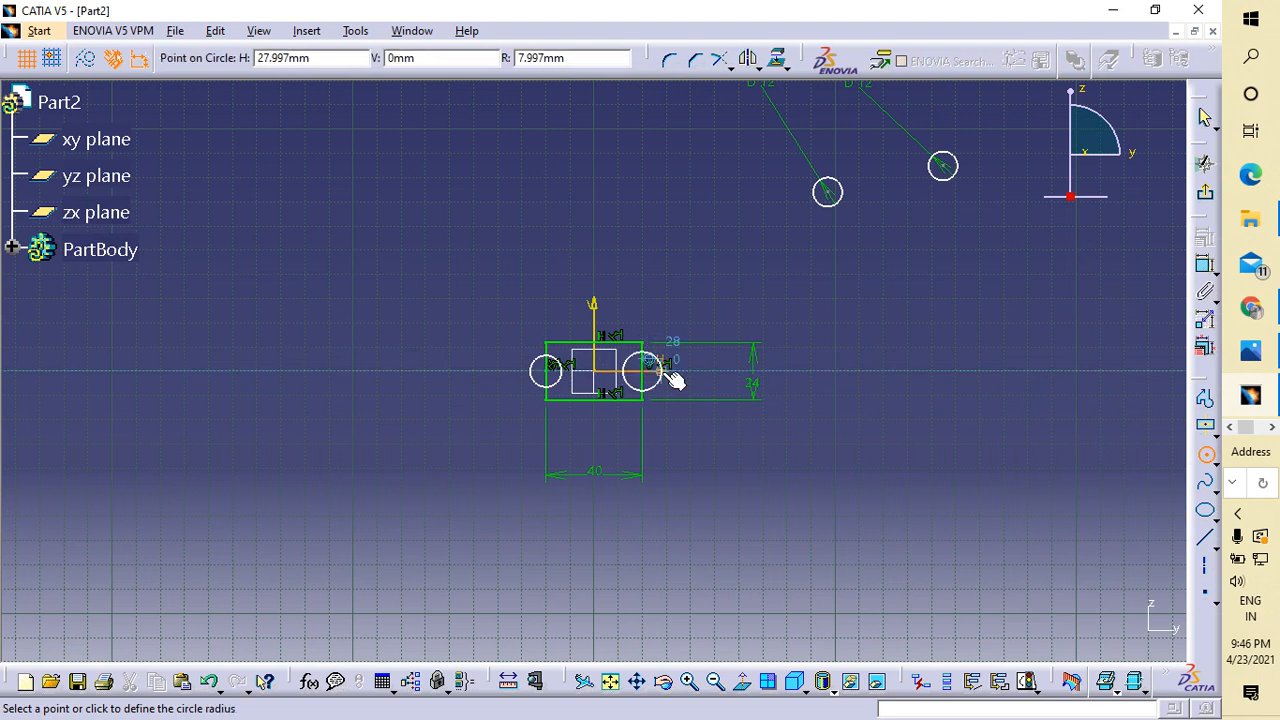
{"action": "left_click", "coordinate": [664, 372]}
- Constrain the diameter of the circle on the rectangle's right edge to 24 mm
{"action": "left_click", "coordinate": [1205, 264]}
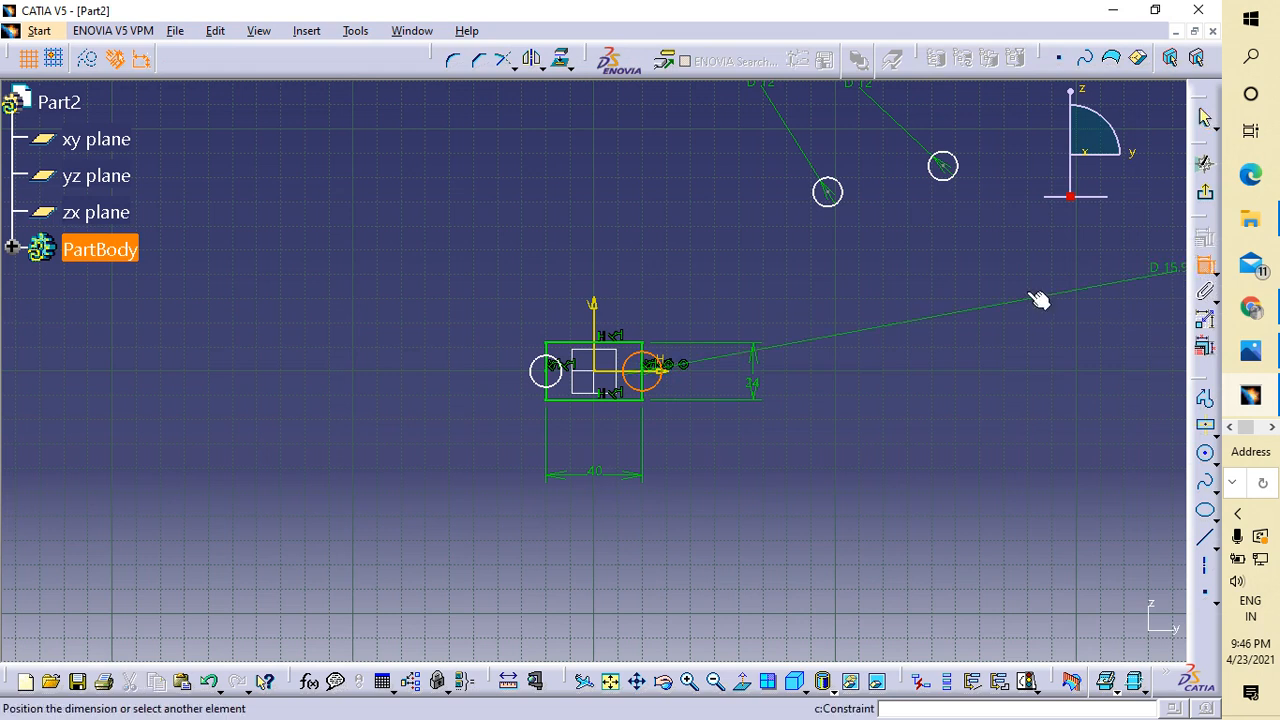
{"action": "left_click", "coordinate": [712, 290]}
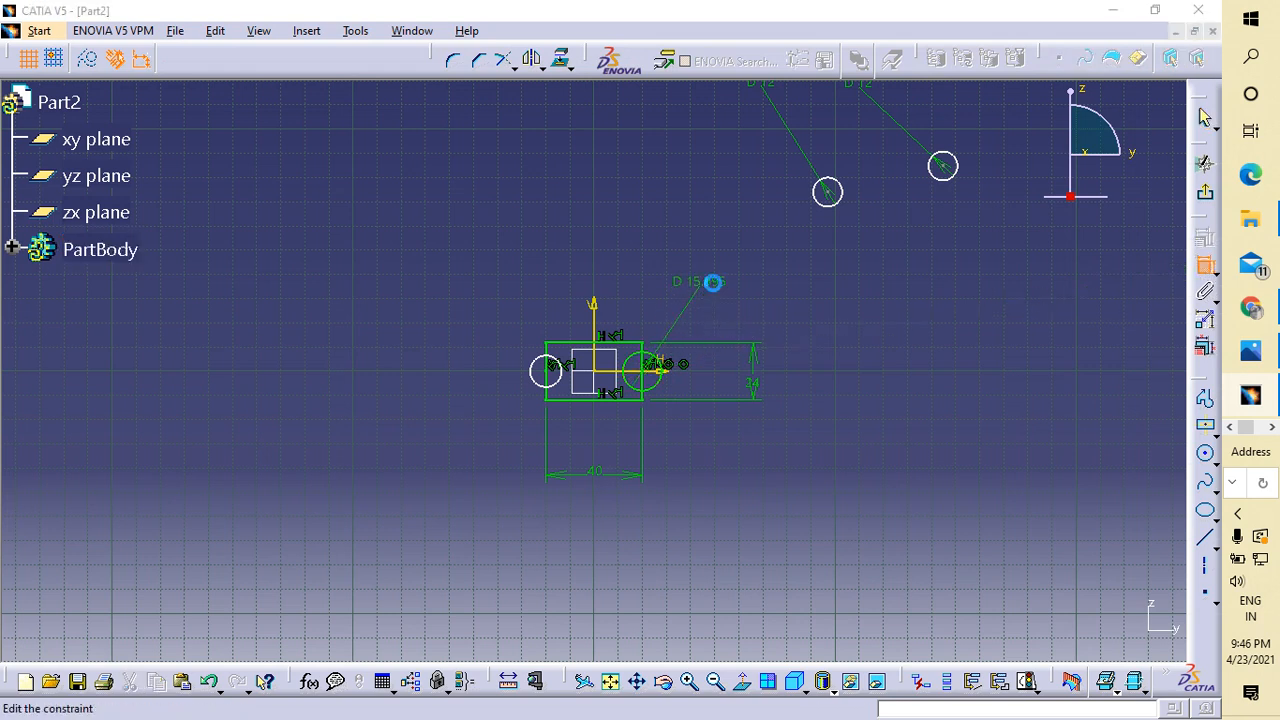
{"action": "double_click", "coordinate": [712, 284]}
{"action": "type", "text": "2"}
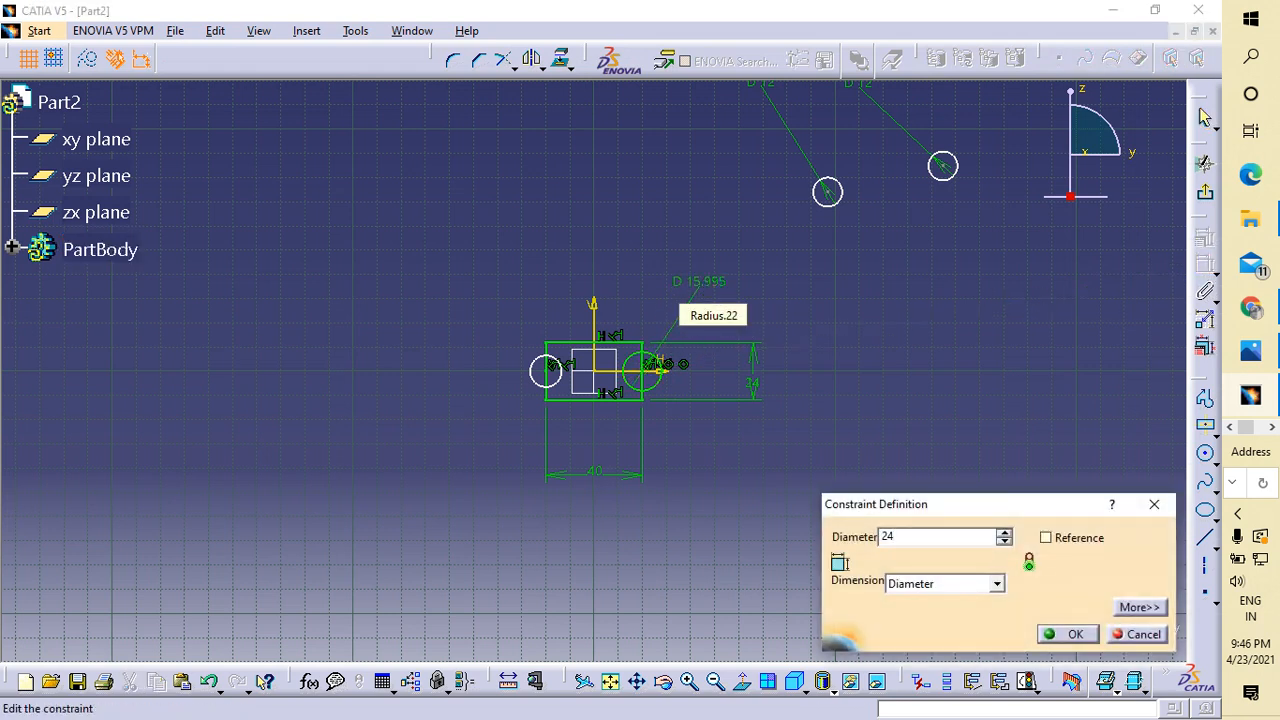
{"action": "type", "text": "4"}
{"action": "key", "text": "Return"}
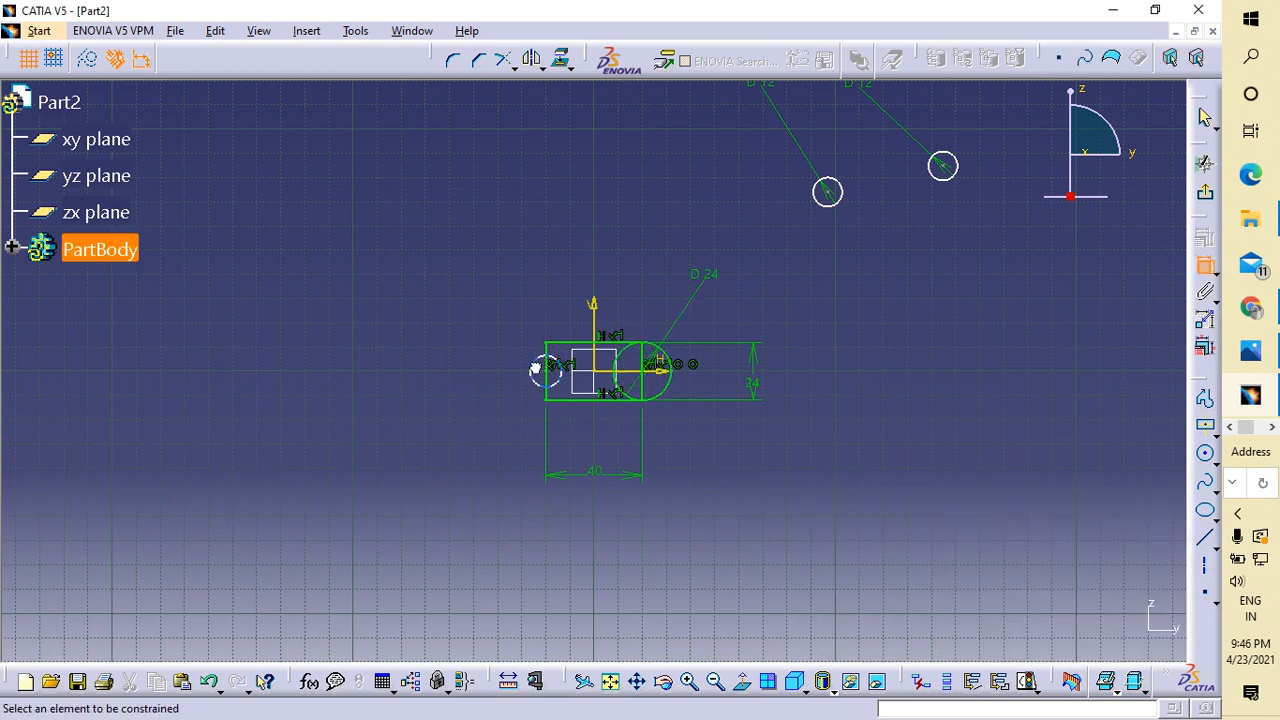
- Constrain the diameter of the circle on the rectangle's left edge to 24 mm
{"action": "left_click", "coordinate": [537, 370]}
{"action": "left_click", "coordinate": [467, 316]}
{"action": "double_click", "coordinate": [471, 295]}
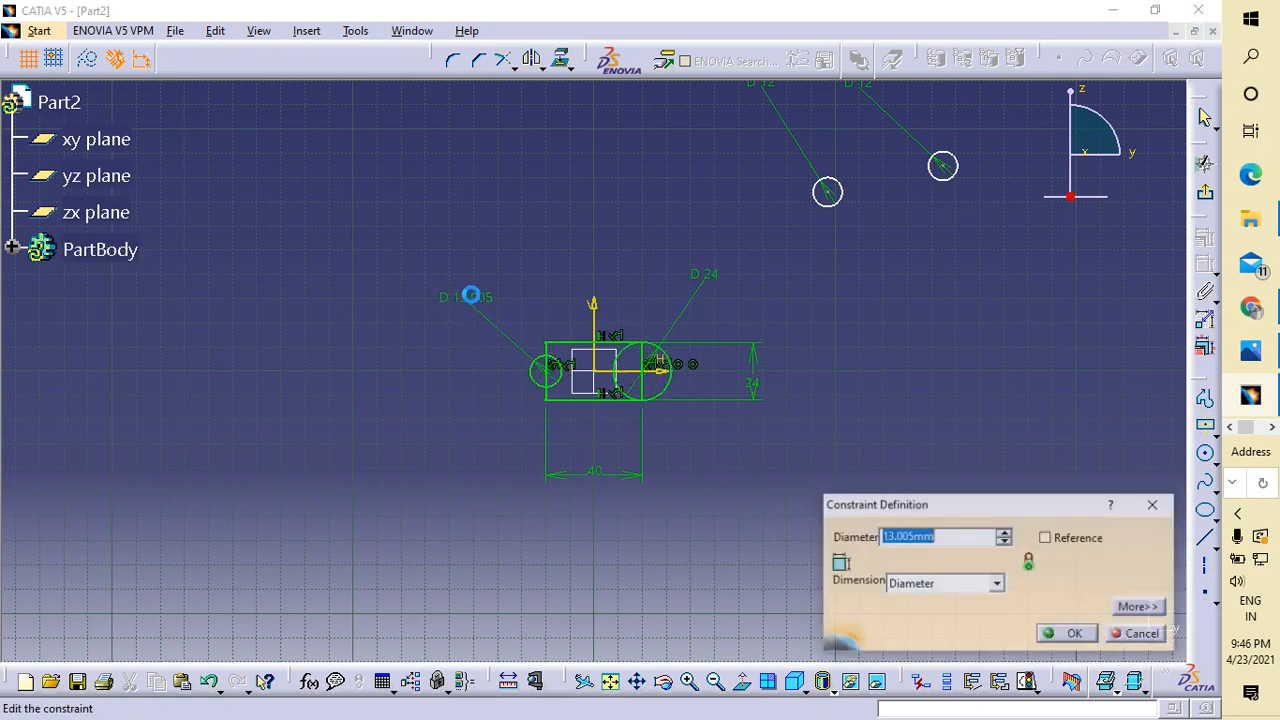
{"action": "type", "text": "24"}
{"action": "key", "text": "Return"}
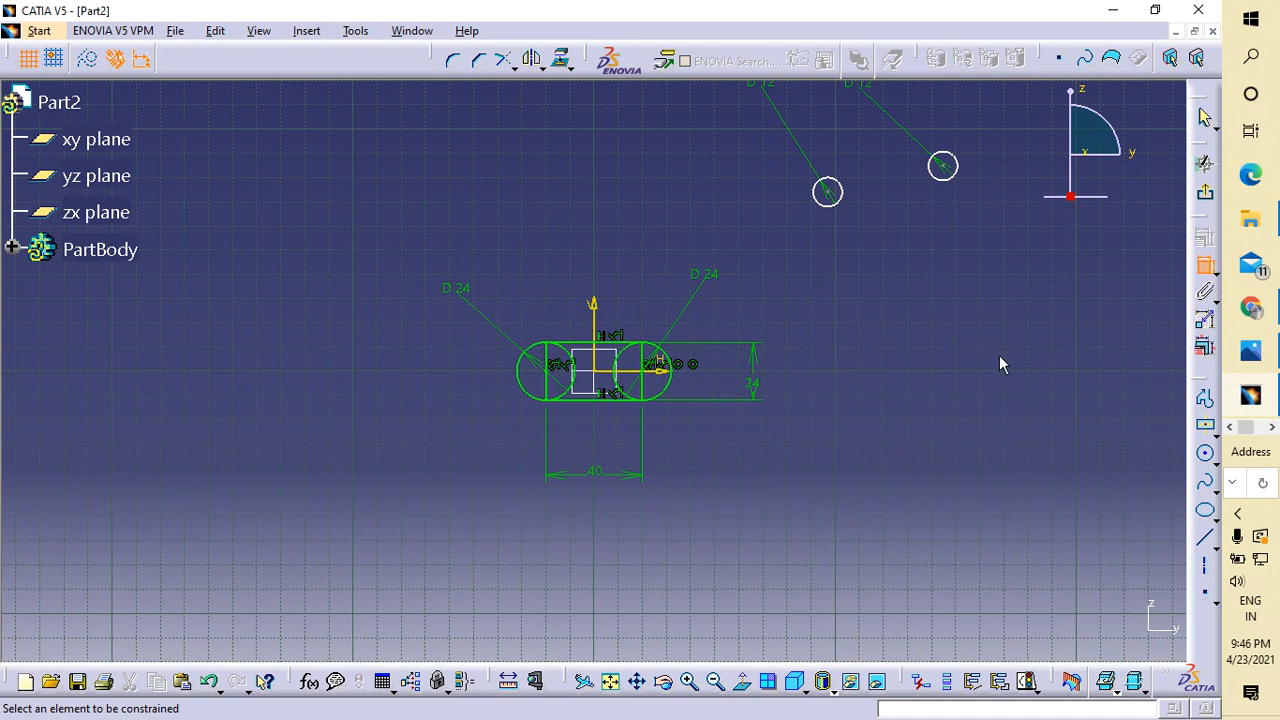
{"action": "key", "text": "Escape"}
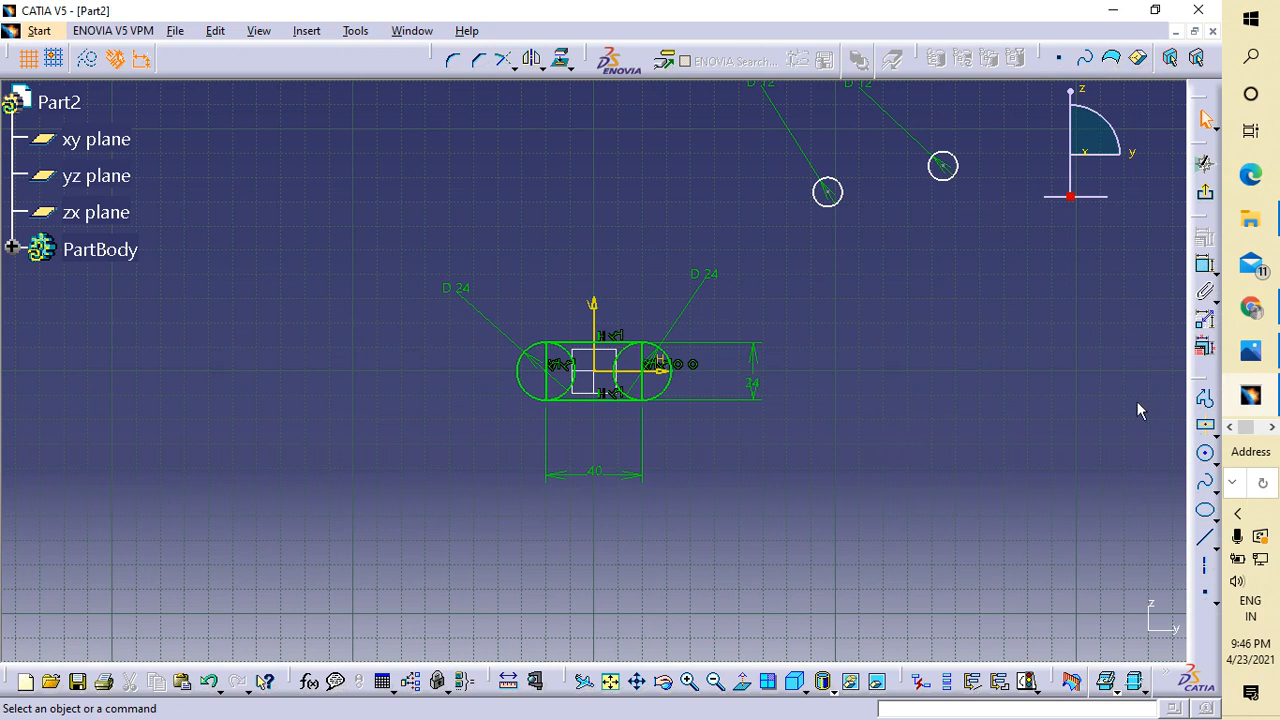
- Check the link bar drawing in Photos, return to CATIA, and use Quick Trim to remove the inner halves of both end circles
{"action": "left_click", "coordinate": [513, 63]}
{"action": "left_click", "coordinate": [532, 142]}
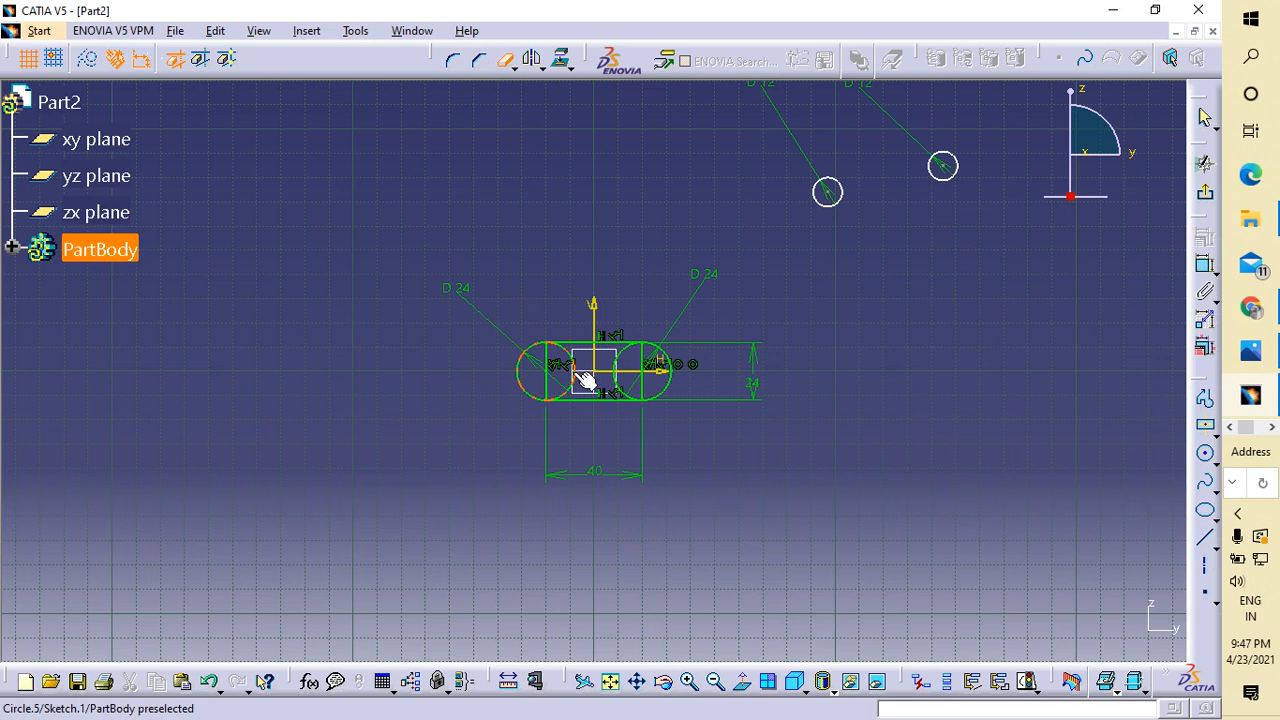
{"action": "left_click", "coordinate": [1250, 350]}
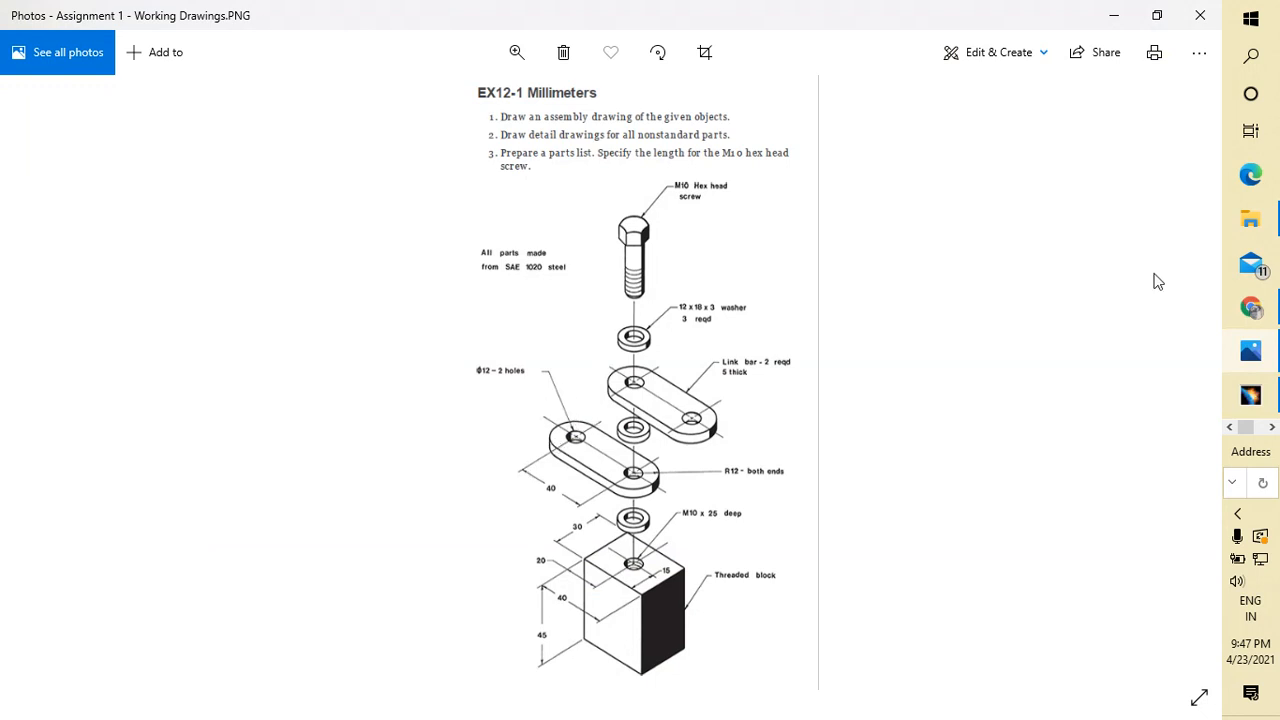
{"action": "left_click", "coordinate": [1190, 390]}
{"action": "left_click", "coordinate": [1250, 395]}
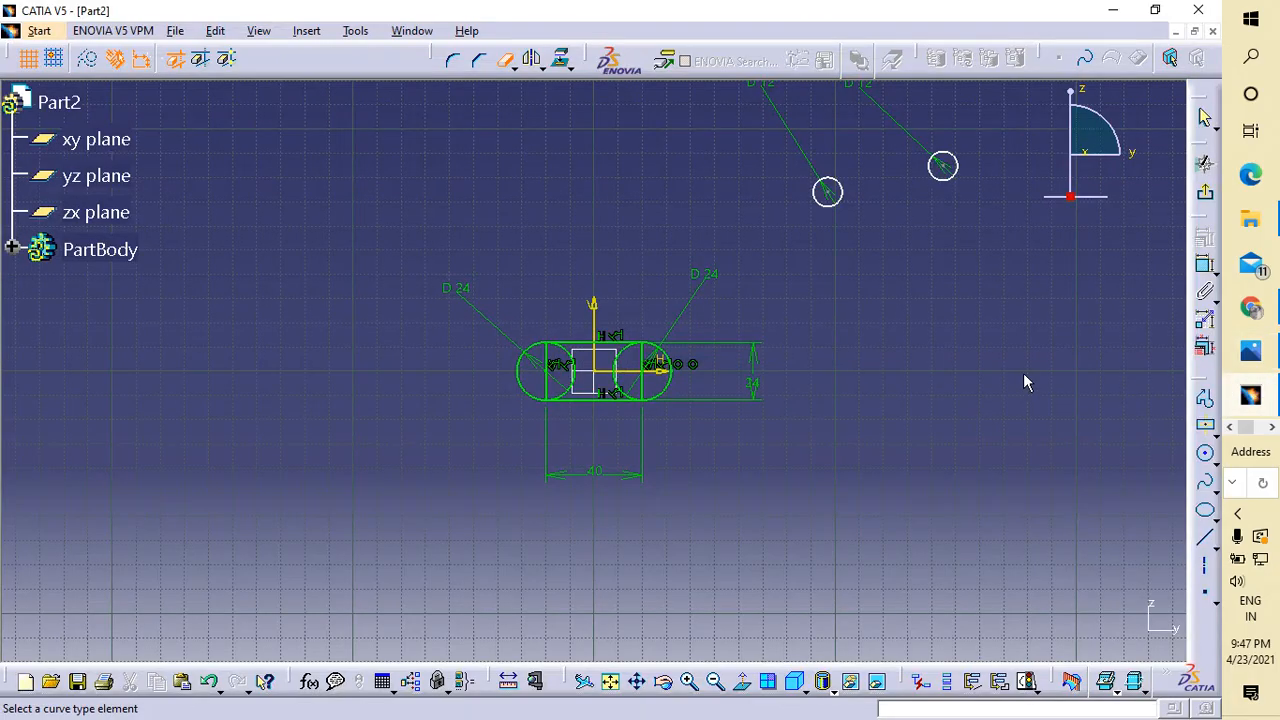
{"action": "left_click", "coordinate": [585, 366]}
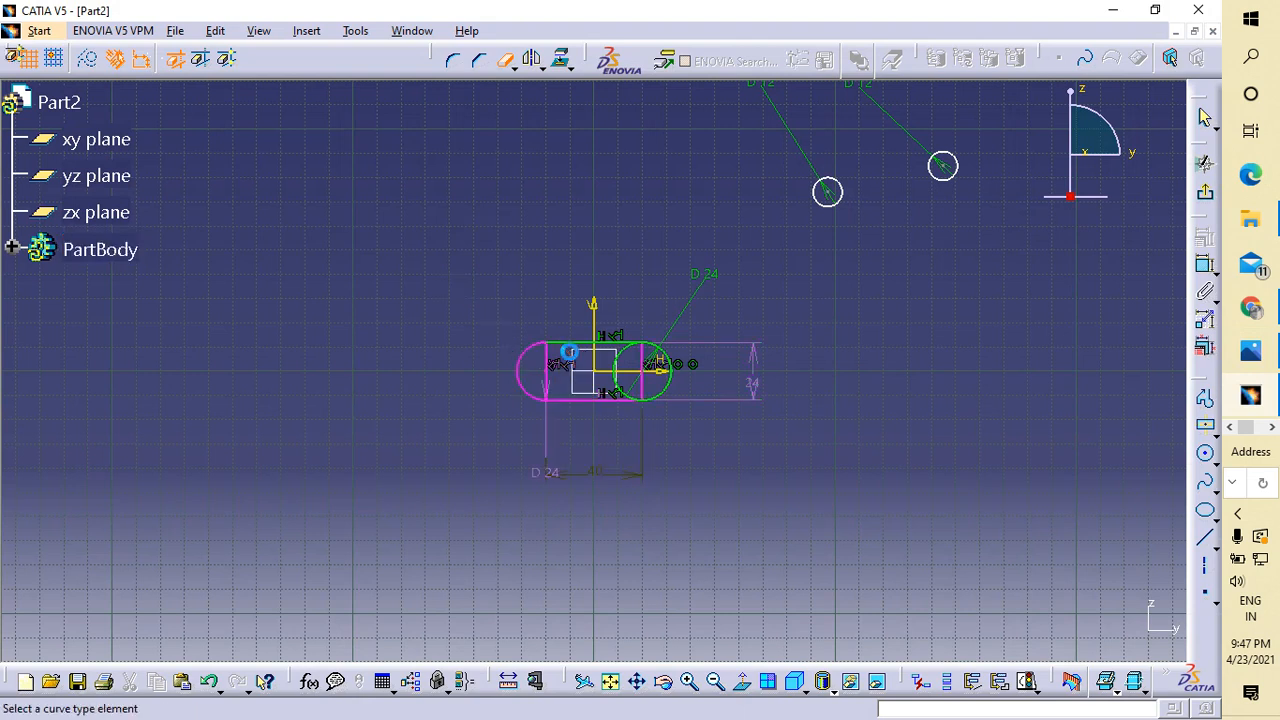
{"action": "left_click", "coordinate": [628, 357]}
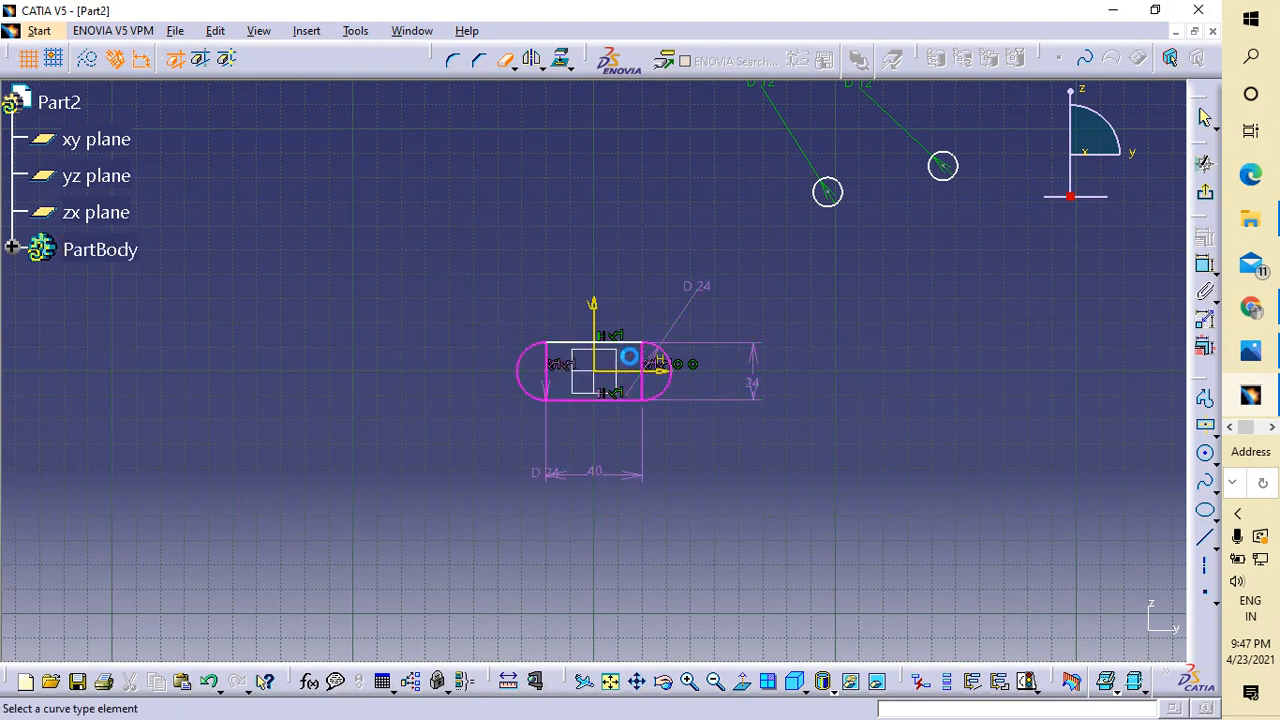
- Trim away the rectangle's two short vertical edges, converting their length constraints into distances, to leave a slot-shaped outline
{"action": "left_click", "coordinate": [557, 366]}
{"action": "left_click", "coordinate": [658, 407]}
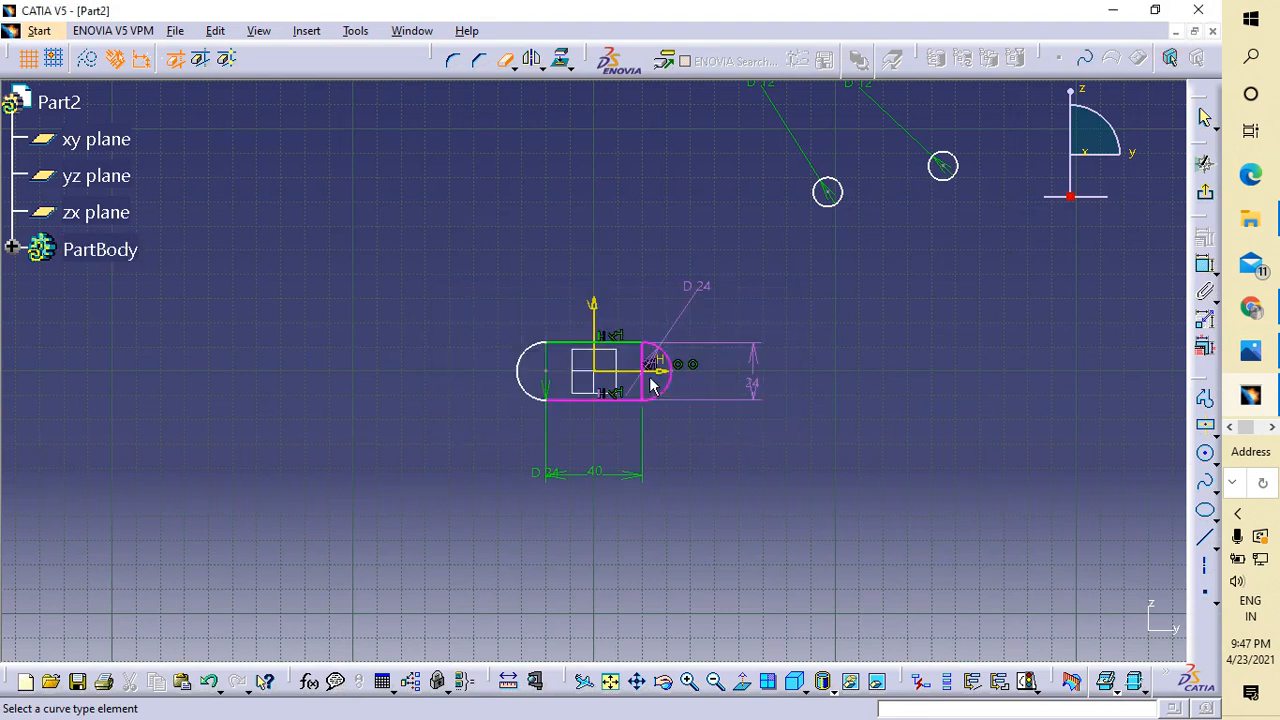
{"action": "left_click", "coordinate": [656, 364]}
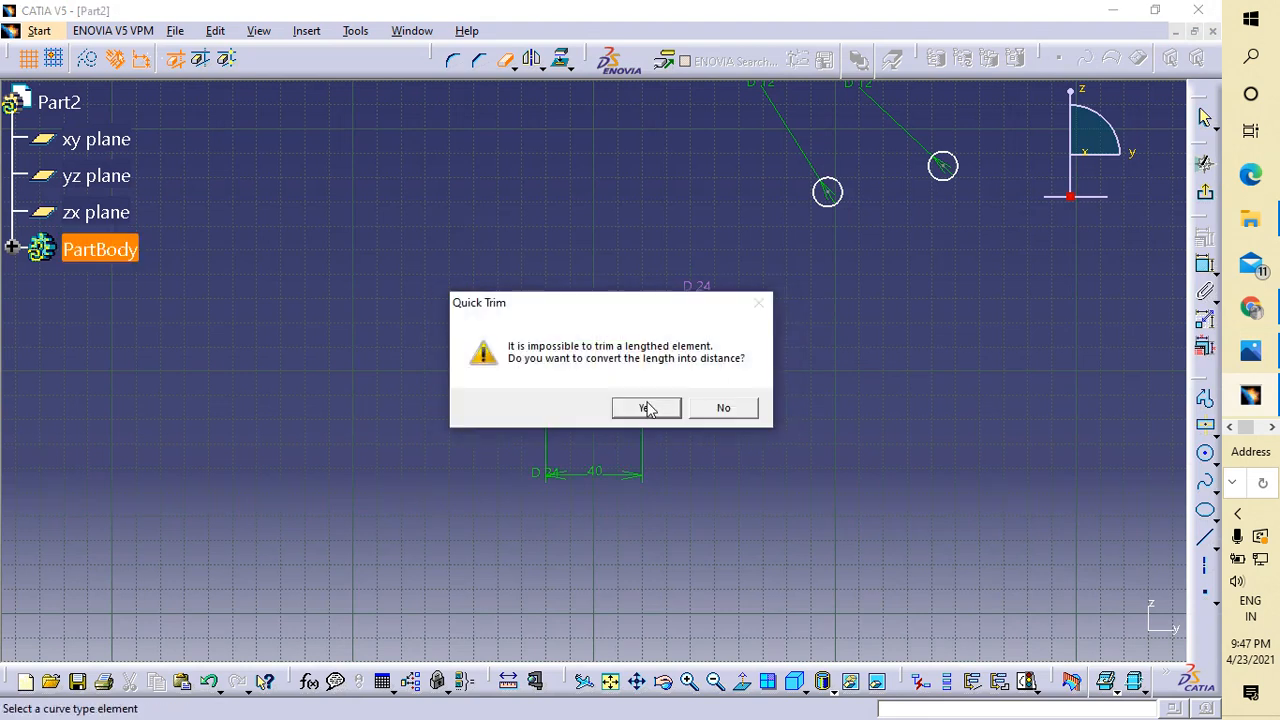
{"action": "left_click", "coordinate": [647, 408]}
{"action": "left_click", "coordinate": [660, 412]}
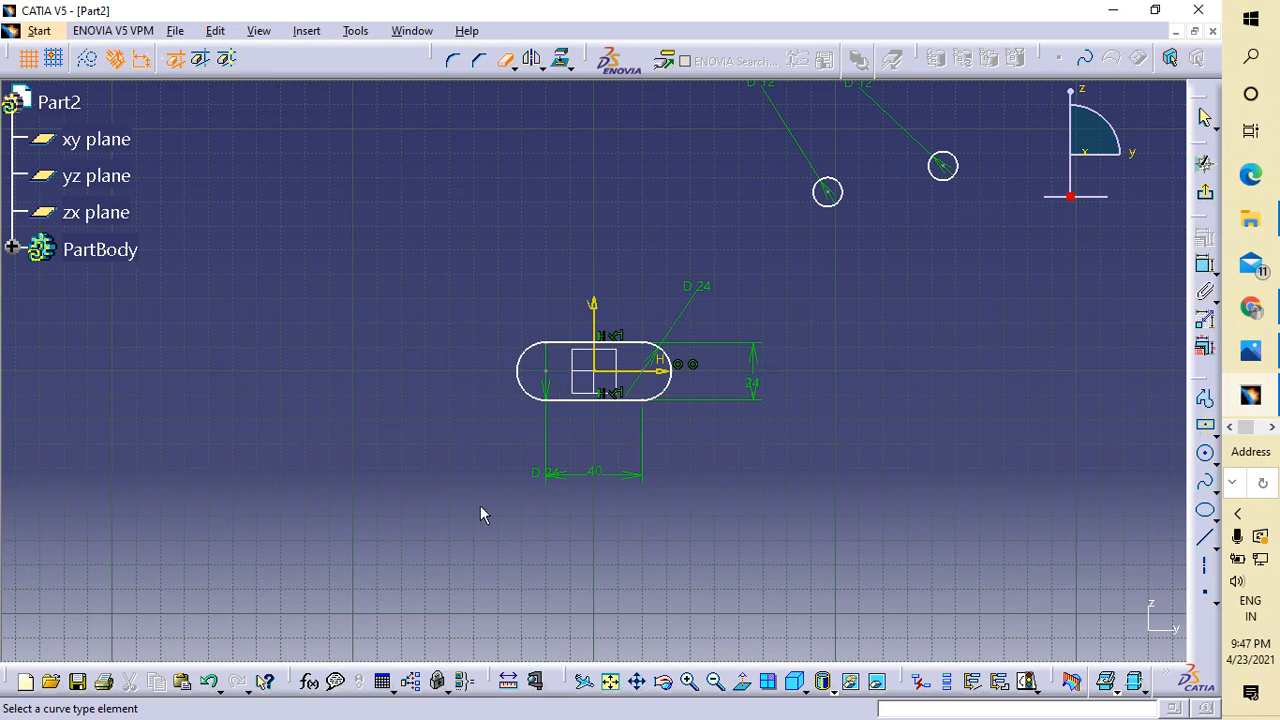
- Leave the sketch, check the link bar thickness in the Photos drawing, and pad the profile 5 mm in CATIA
{"action": "left_click", "coordinate": [1207, 196]}
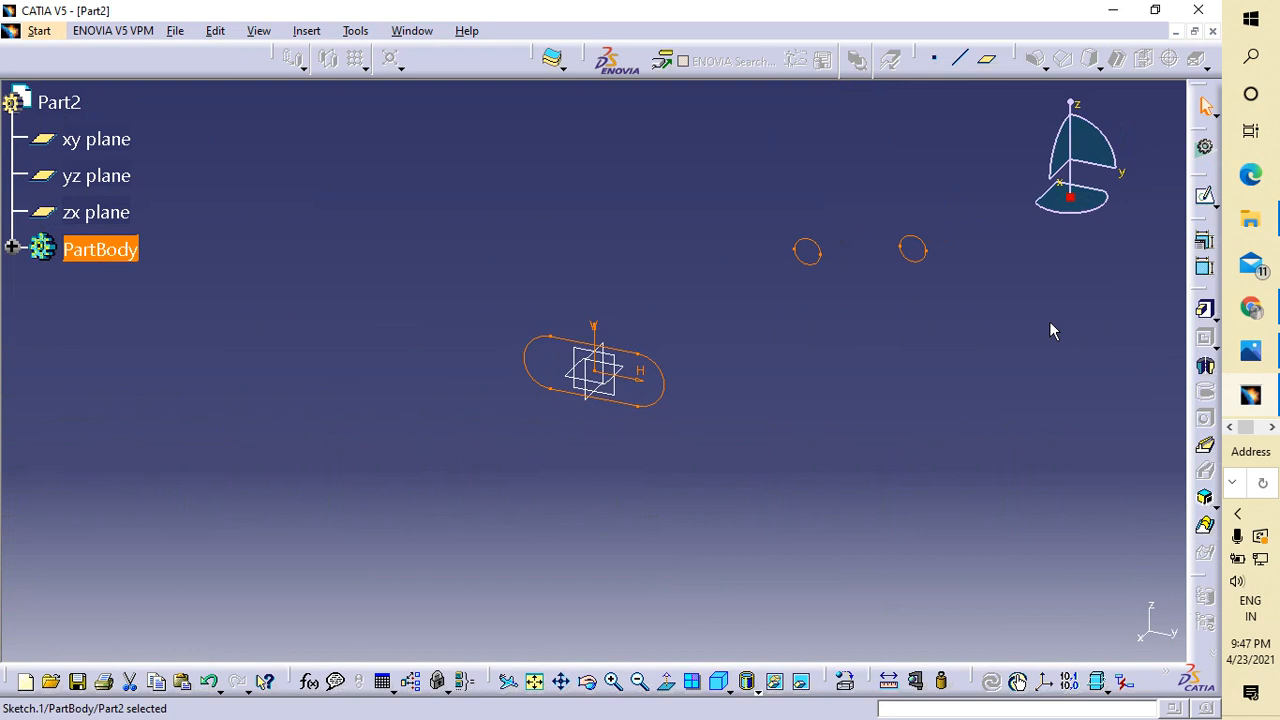
{"action": "left_click", "coordinate": [1204, 311]}
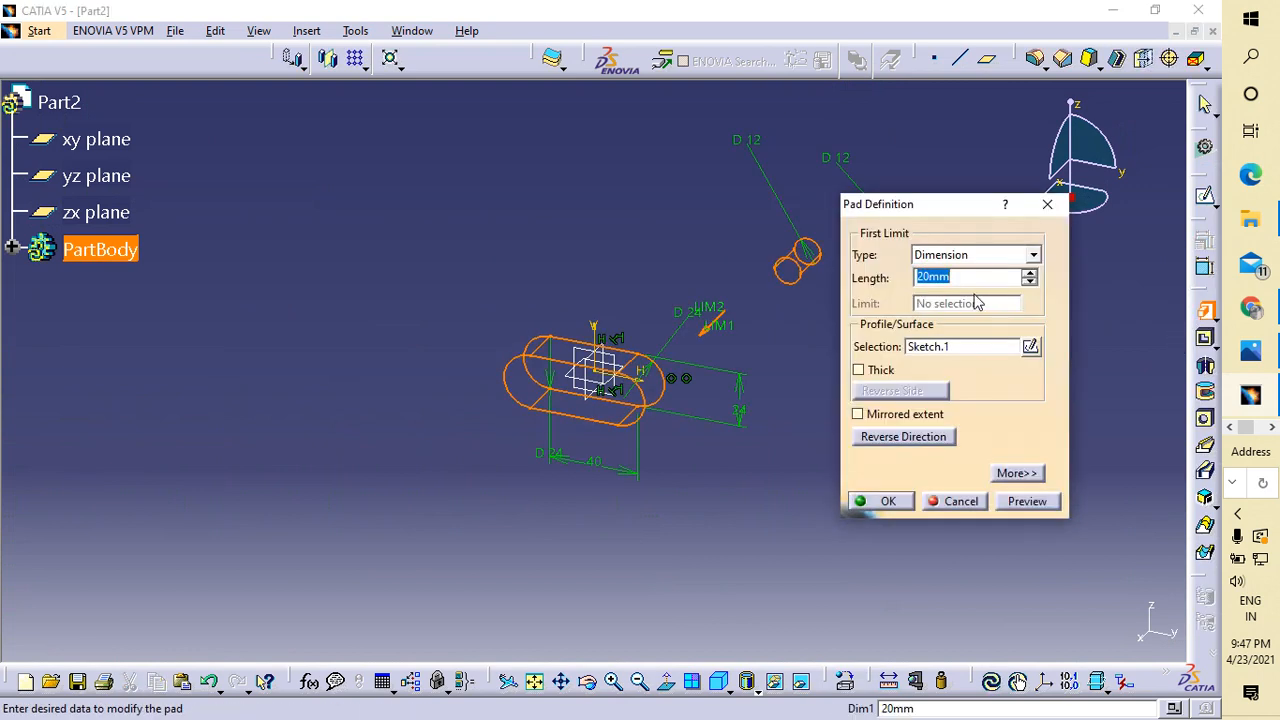
{"action": "left_click", "coordinate": [1245, 352]}
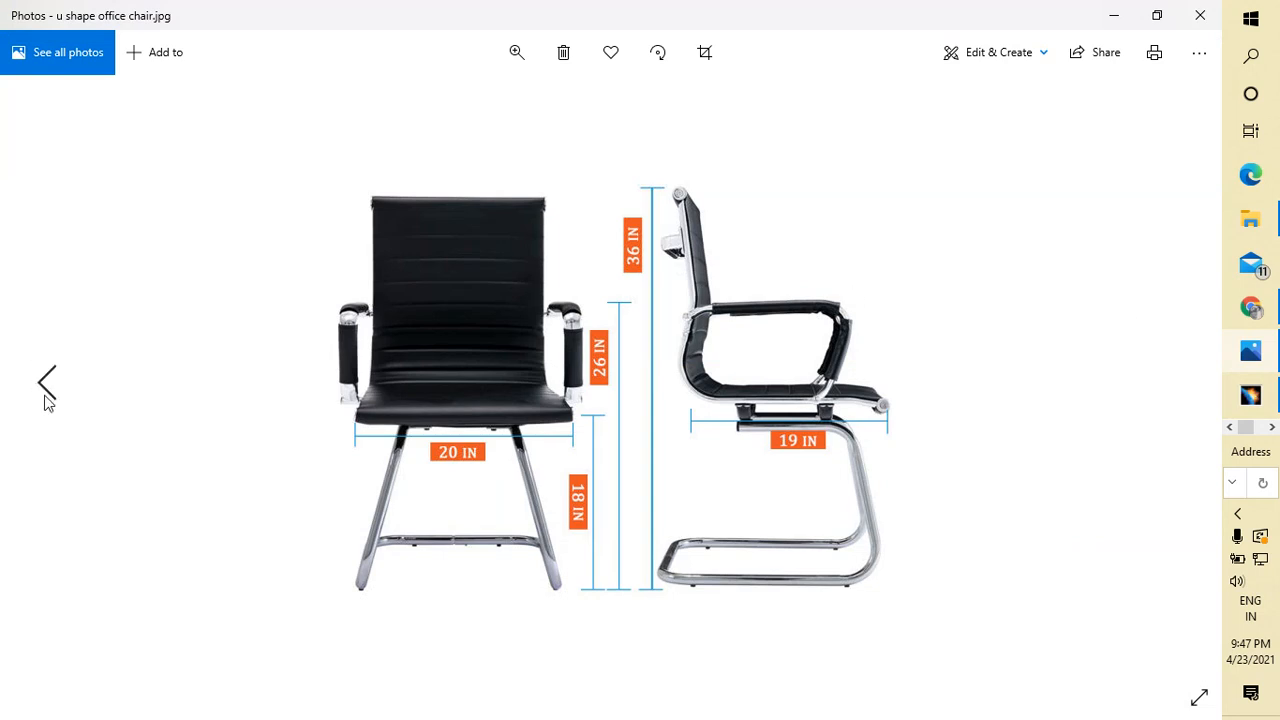
{"action": "left_click", "coordinate": [46, 385]}
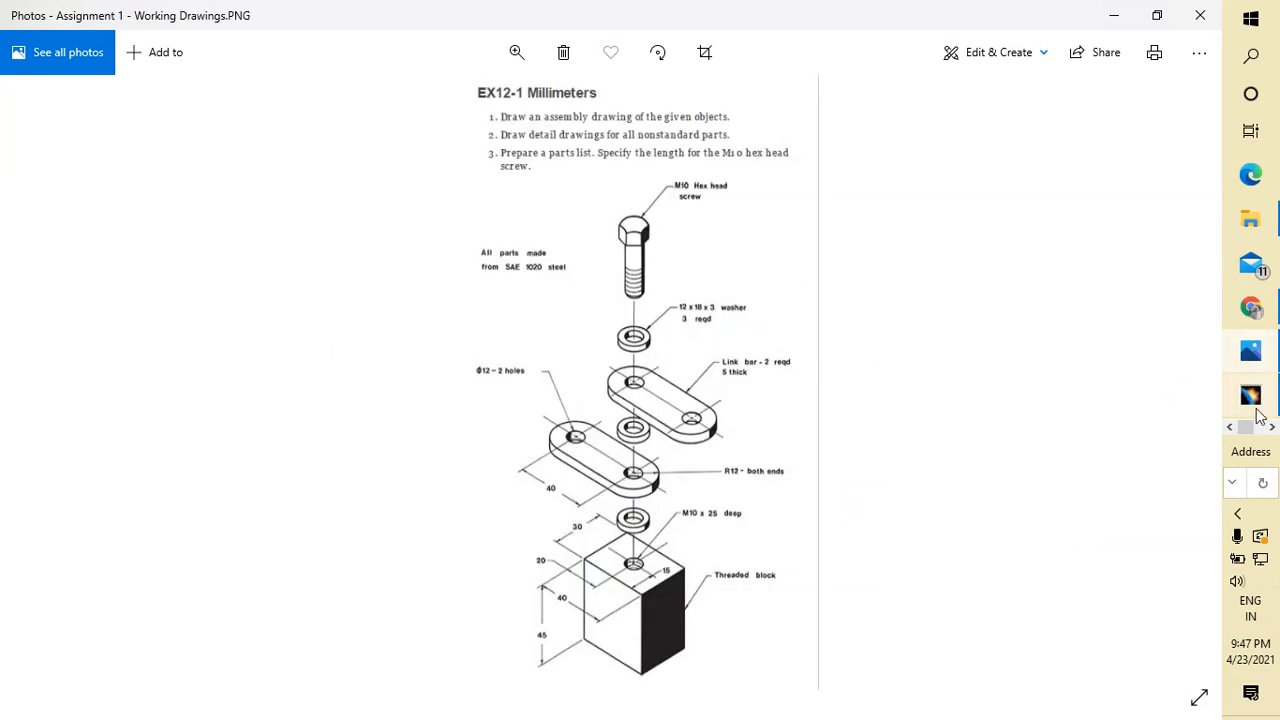
{"action": "left_click", "coordinate": [1256, 403]}
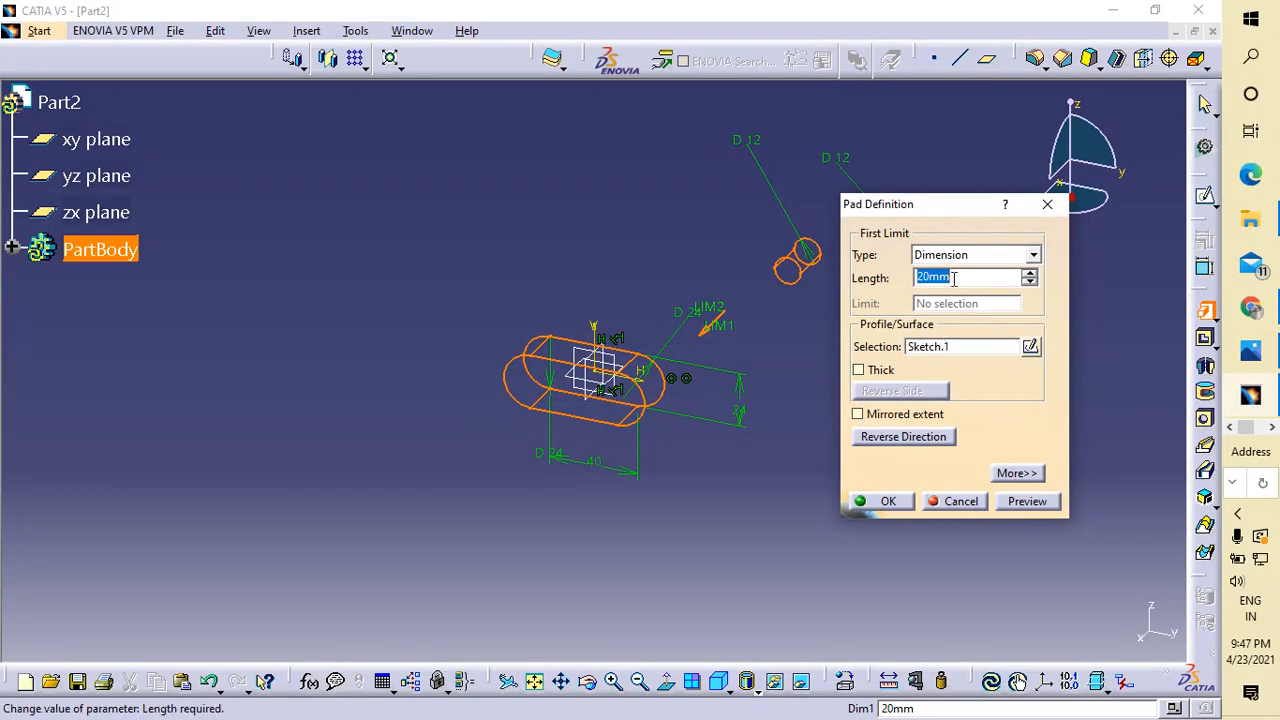
{"action": "type", "text": "5"}
{"action": "key", "text": "Return"}
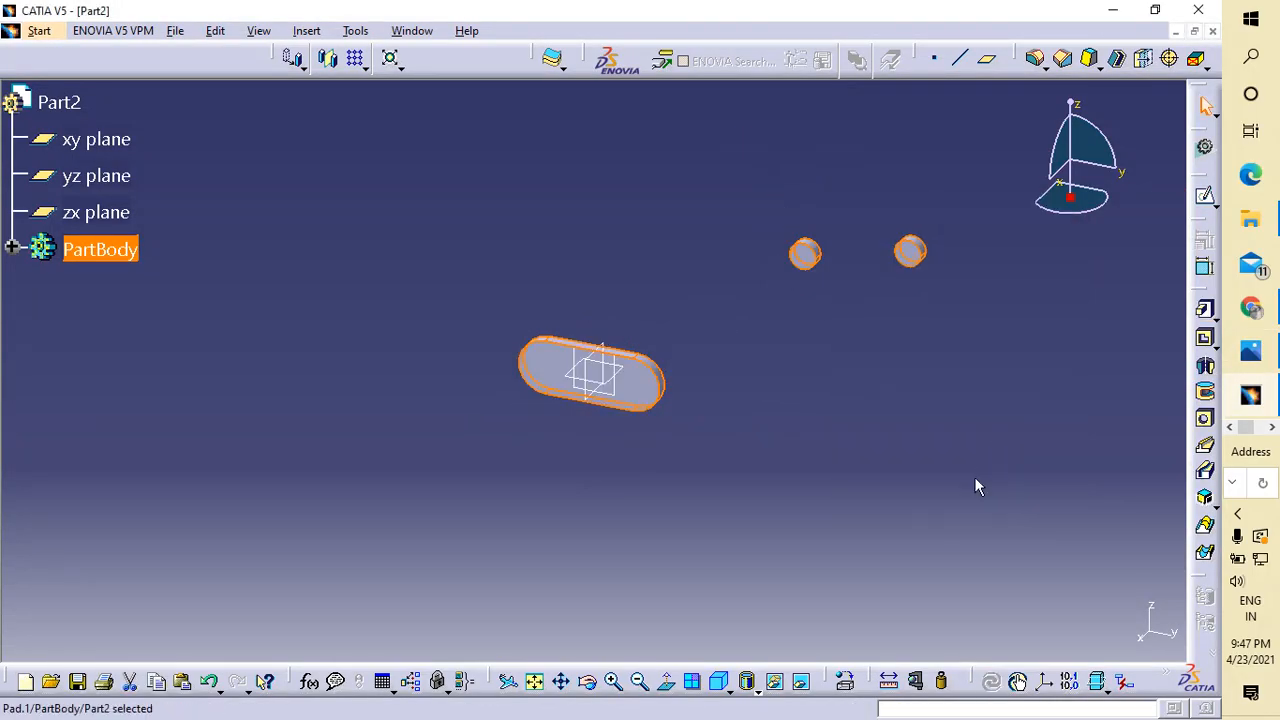
- Try to delete one of the two small discs beside the link bar, and undo the deletion
{"action": "left_click", "coordinate": [805, 256]}
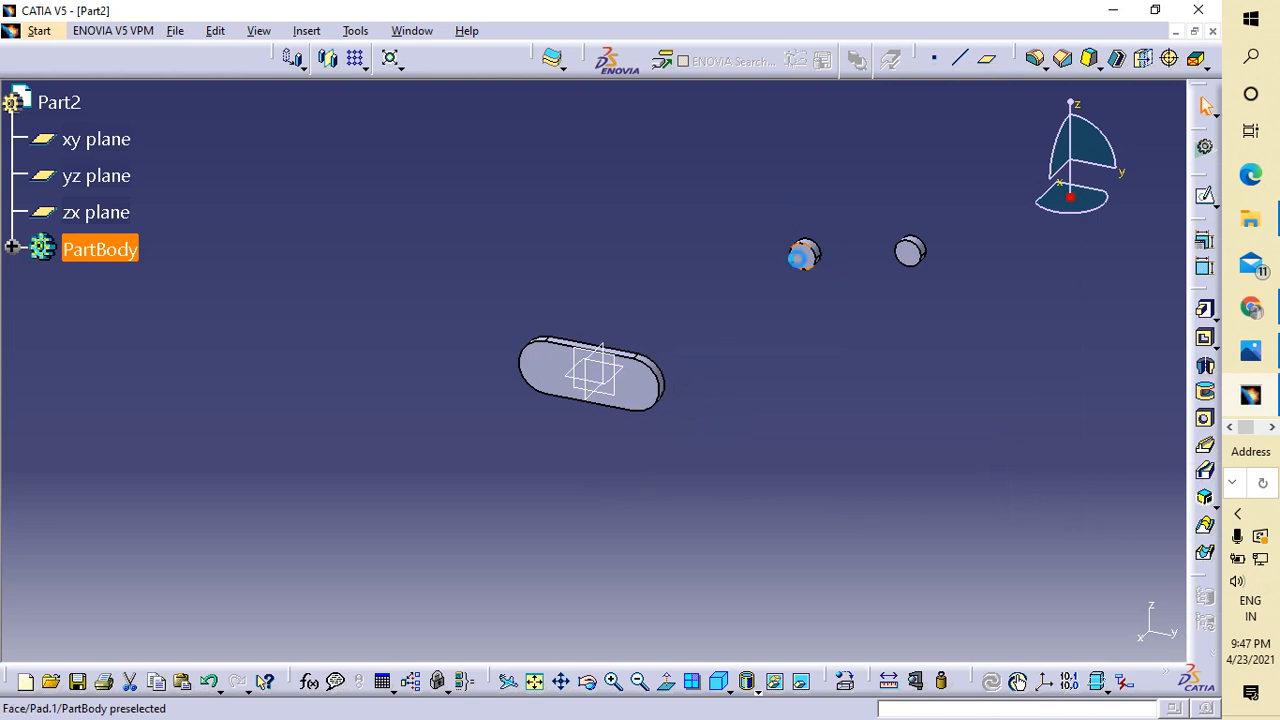
{"action": "key", "text": "Delete"}
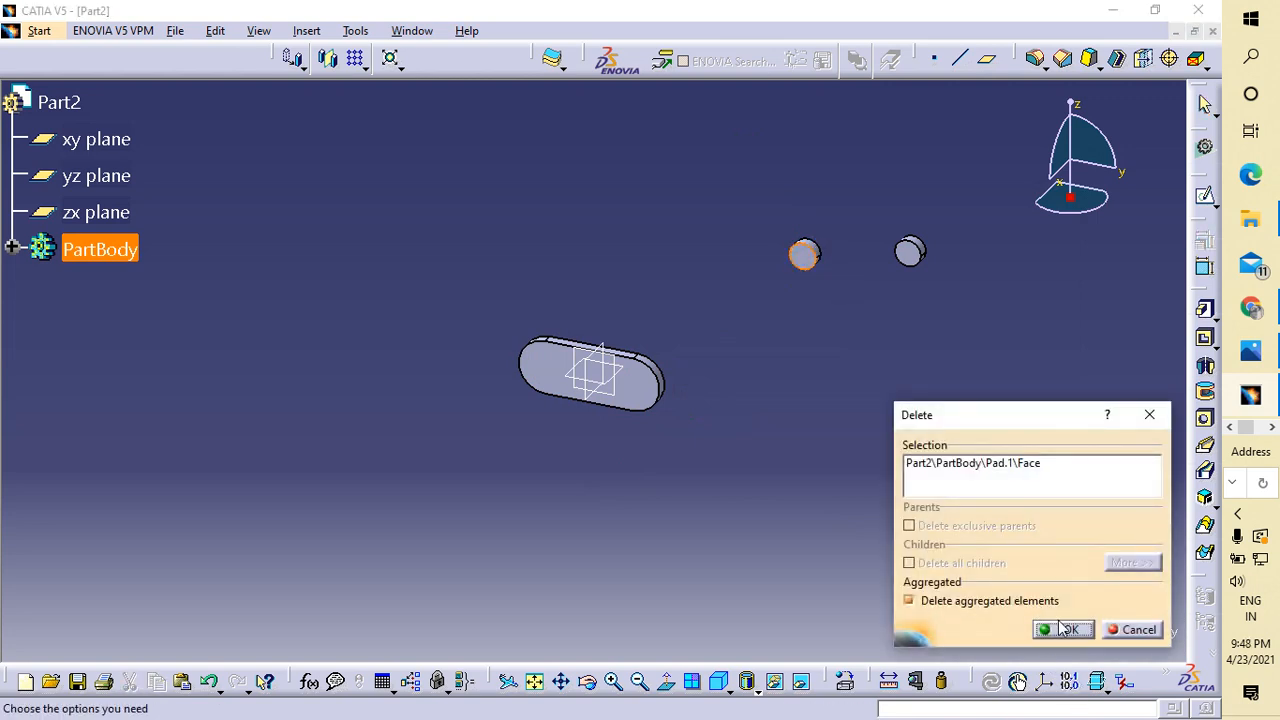
{"action": "left_click", "coordinate": [1068, 630]}
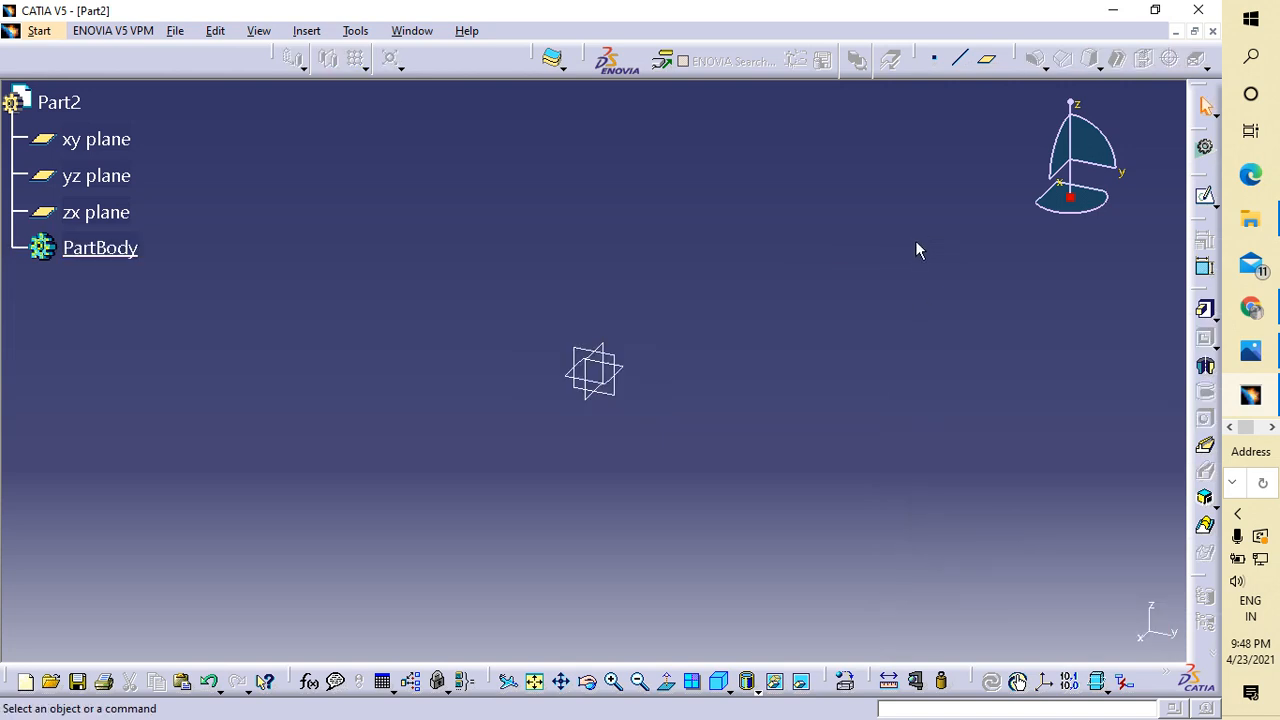
{"action": "key", "text": "ctrl+z"}
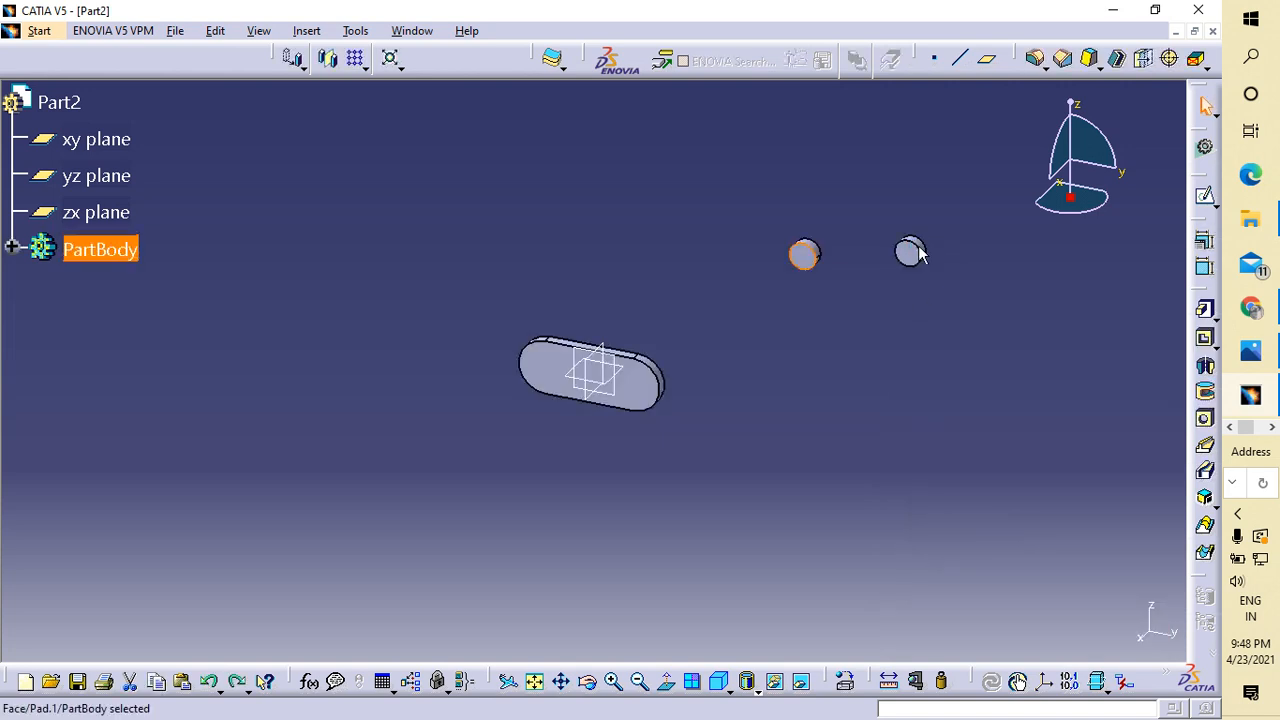
- Edit the pad's sketch, delete the two stray 12 mm circles beside the outline, and exit the sketch
{"action": "left_click", "coordinate": [168, 470]}
{"action": "double_click", "coordinate": [84, 248]}
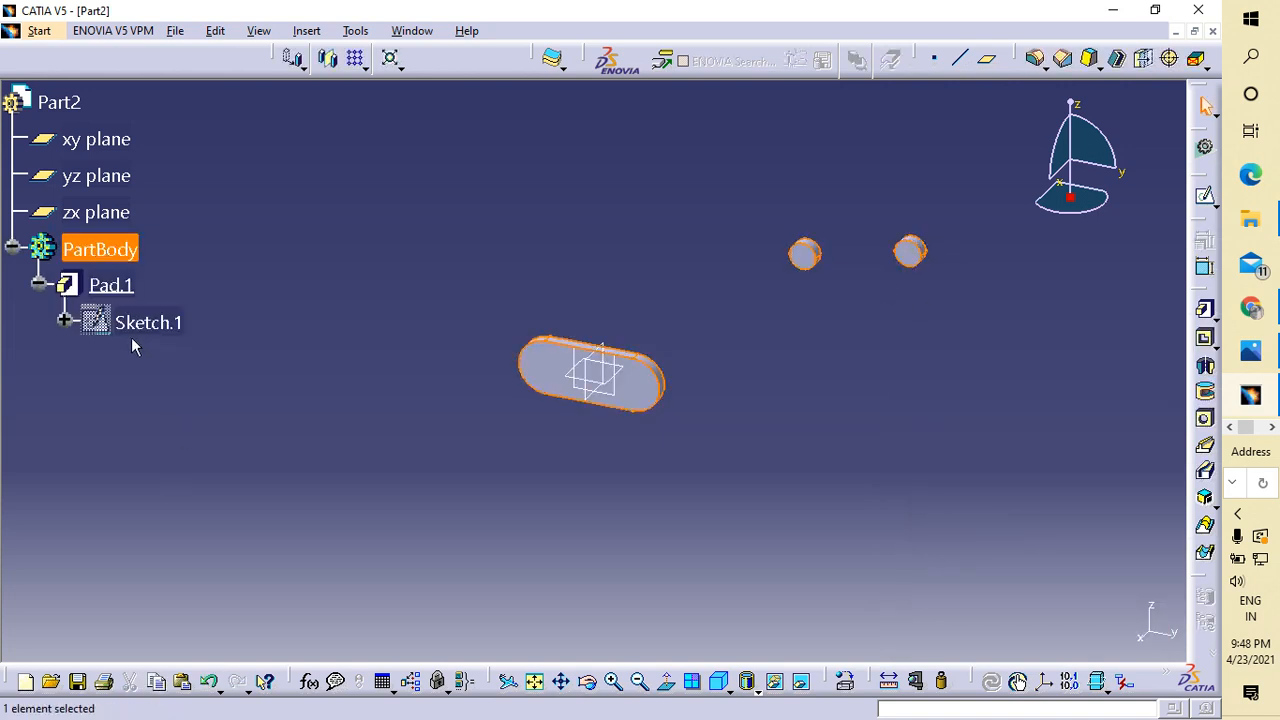
{"action": "double_click", "coordinate": [146, 324]}
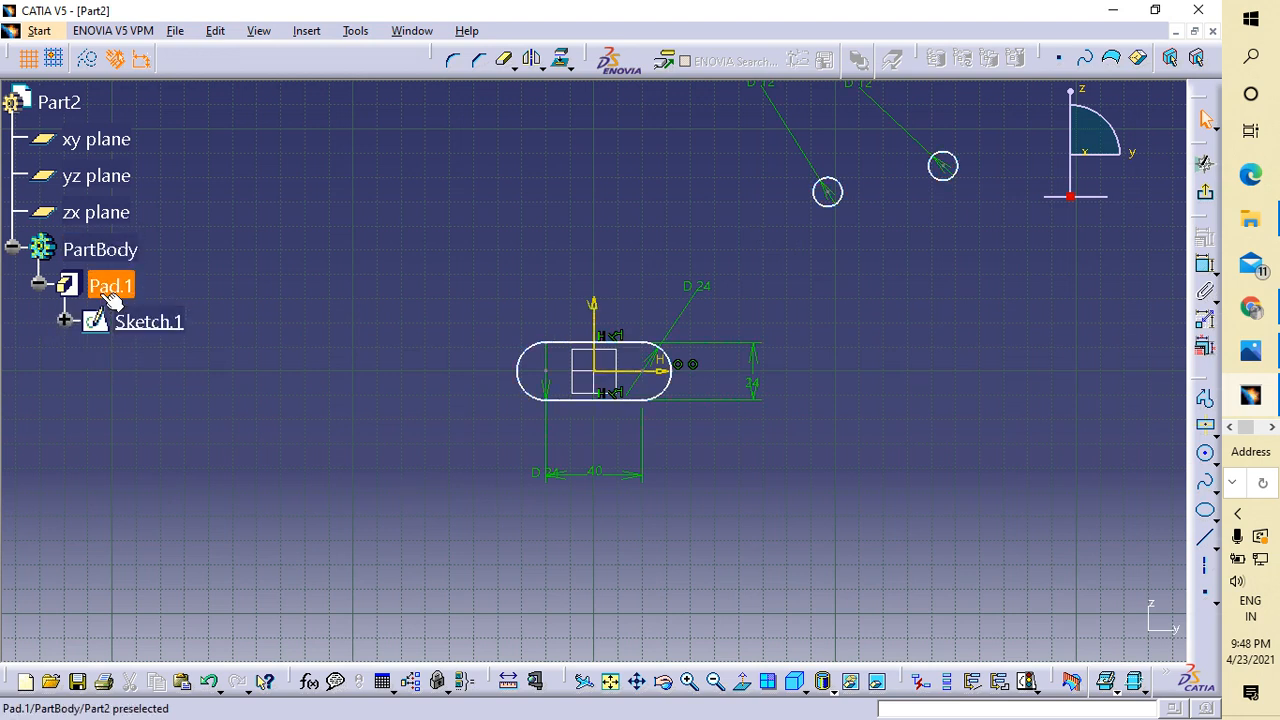
{"action": "left_click", "coordinate": [838, 199]}
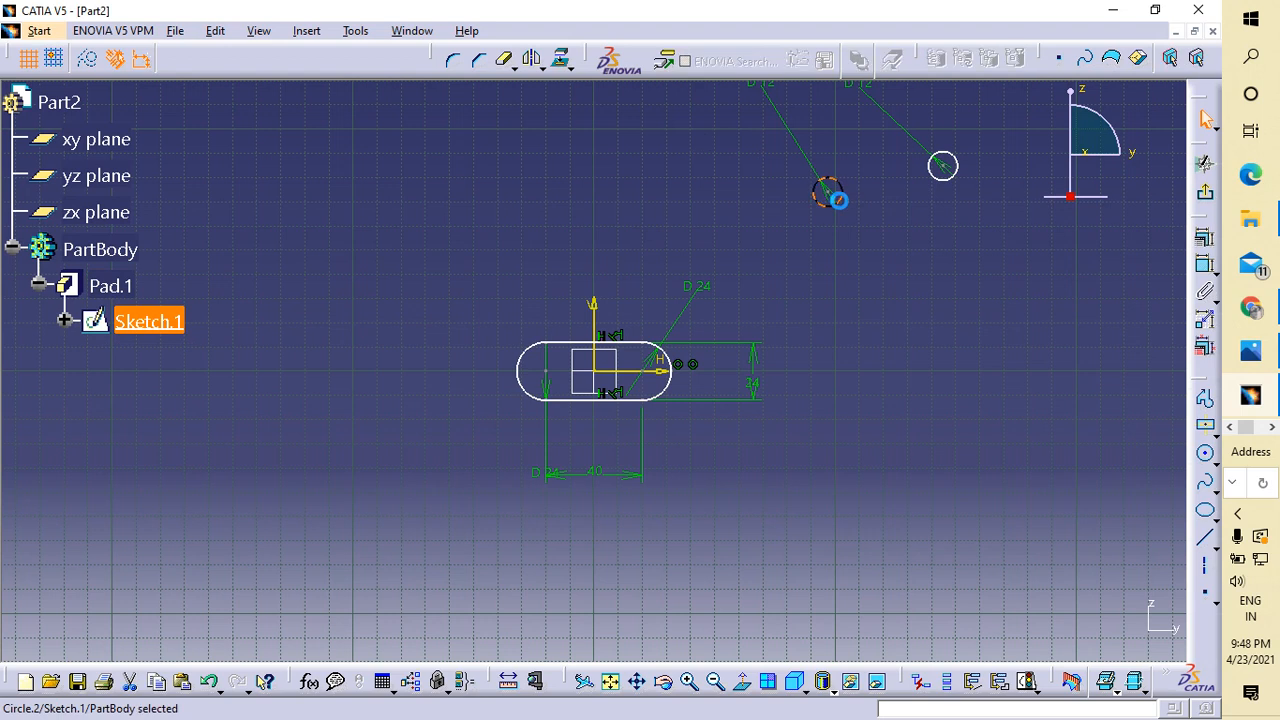
{"action": "key", "text": "Delete"}
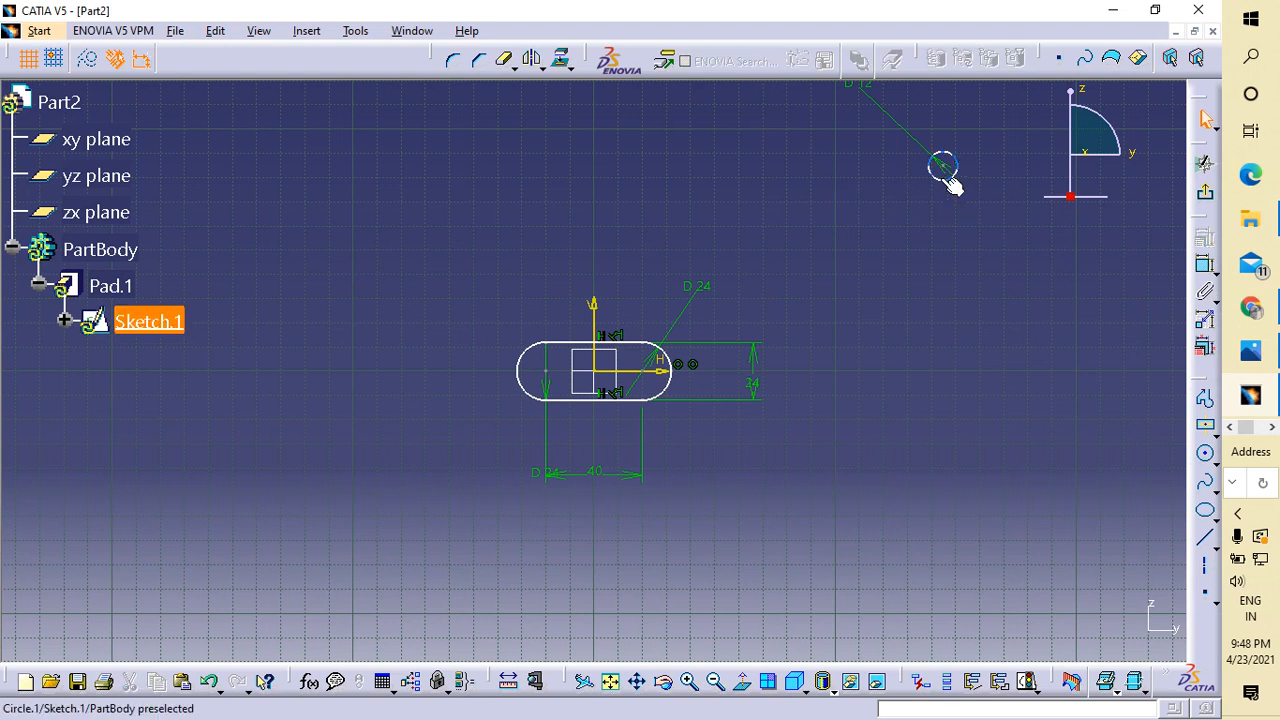
{"action": "left_click", "coordinate": [947, 178]}
{"action": "key", "text": "Delete"}
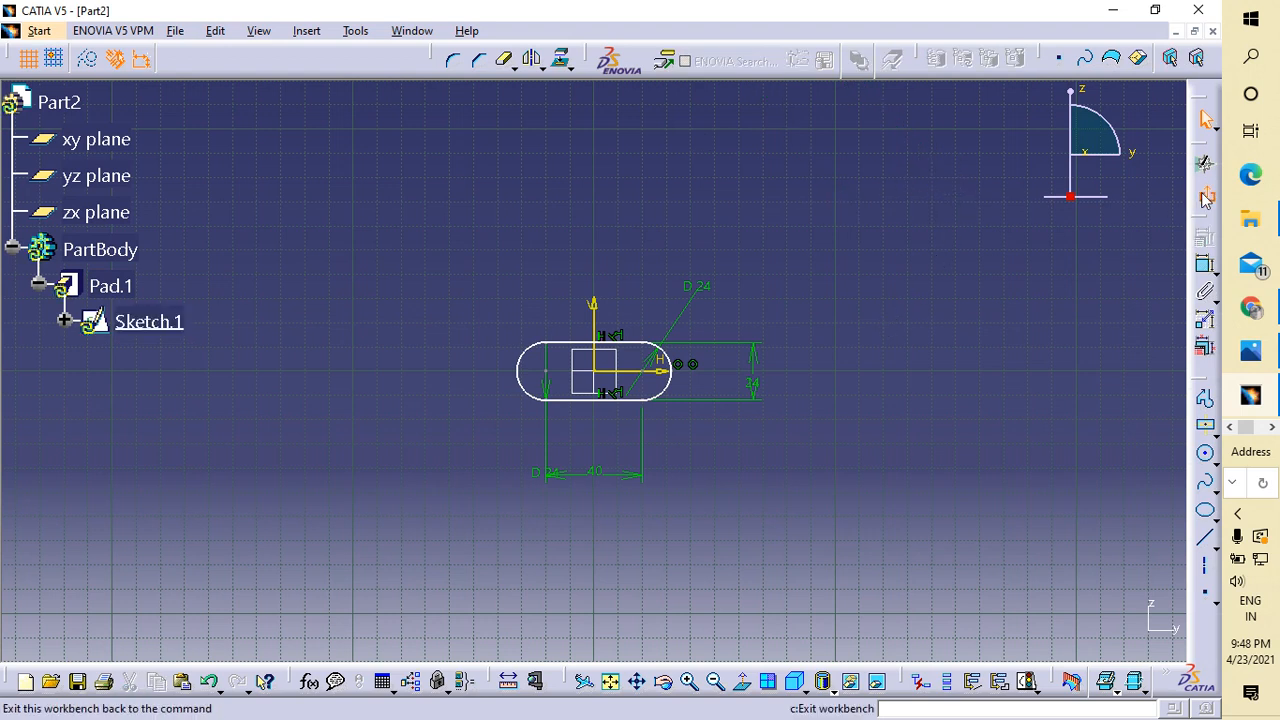
{"action": "left_click", "coordinate": [1203, 193]}
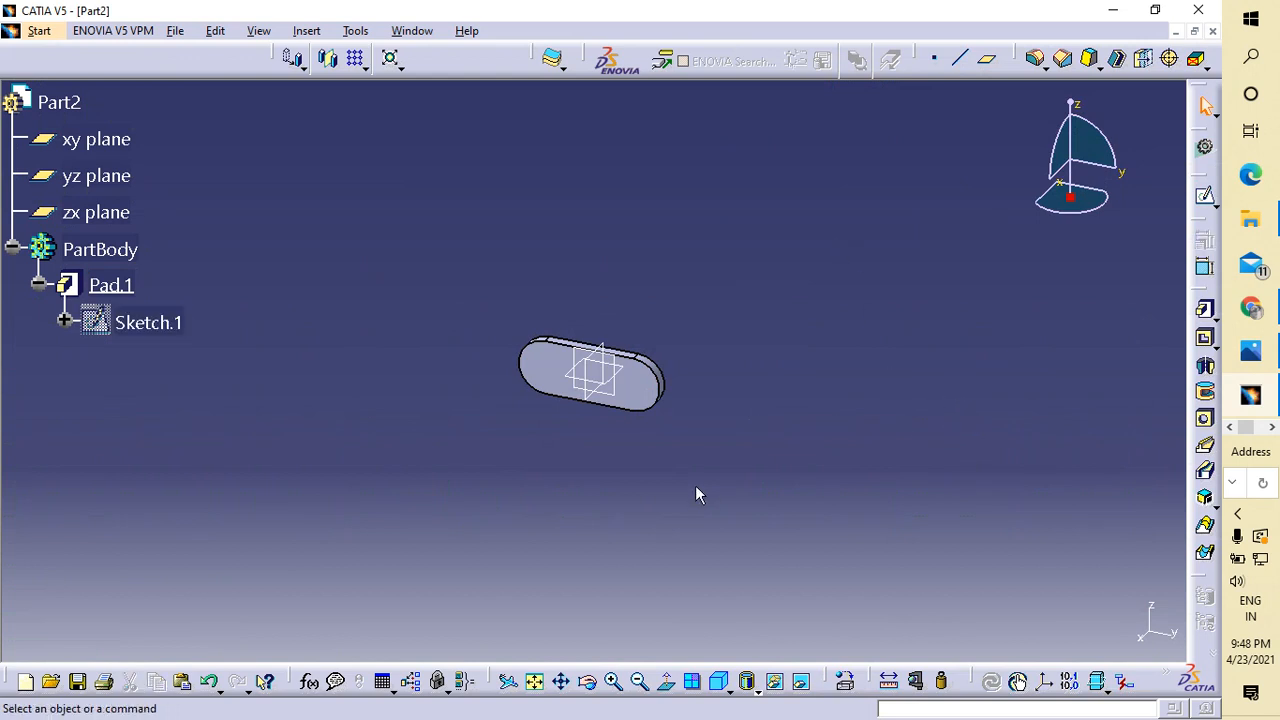
- Start a hole near the right end of the link bar's front face and open its positioning sketch
{"action": "left_click", "coordinate": [1205, 419]}
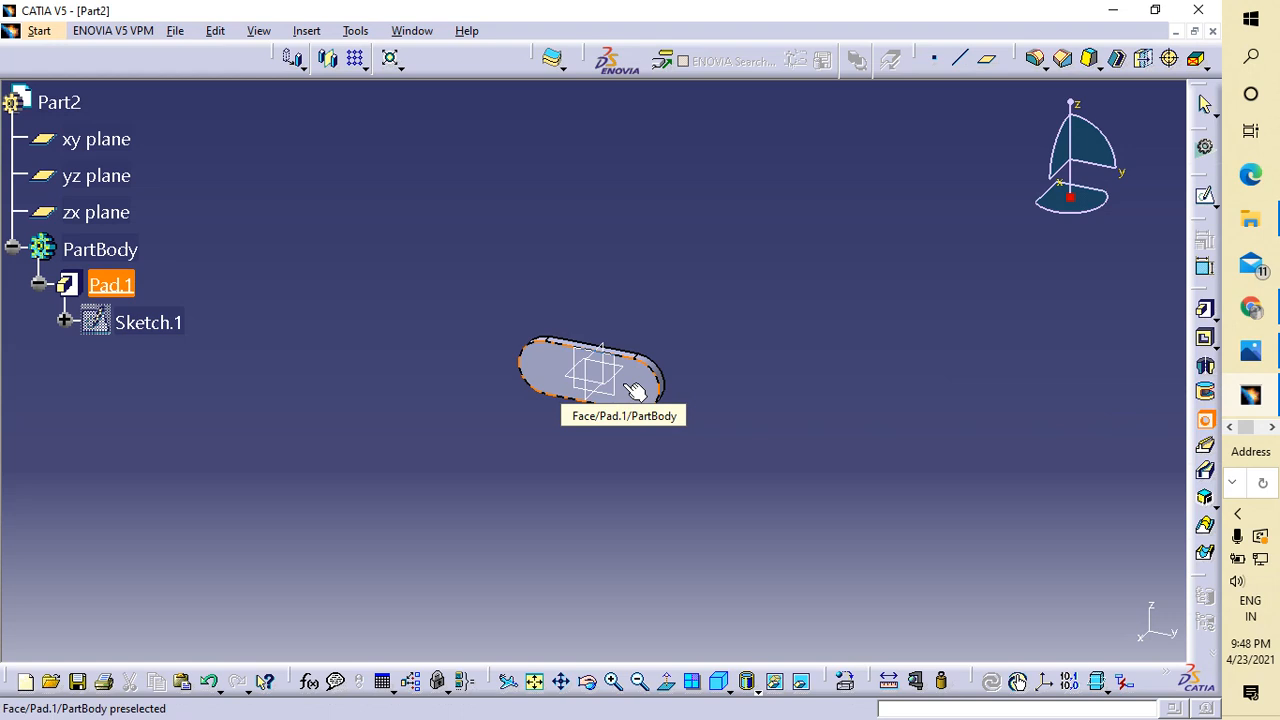
{"action": "left_click", "coordinate": [635, 390]}
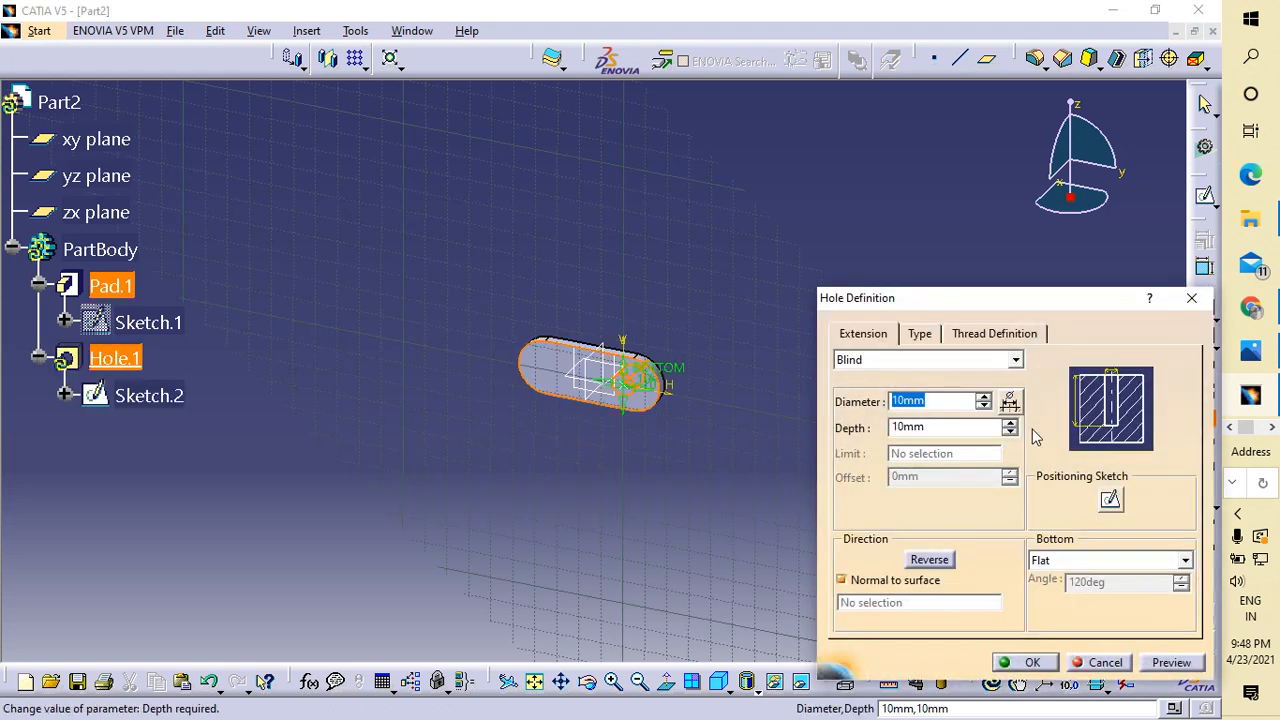
{"action": "left_click", "coordinate": [1111, 501]}
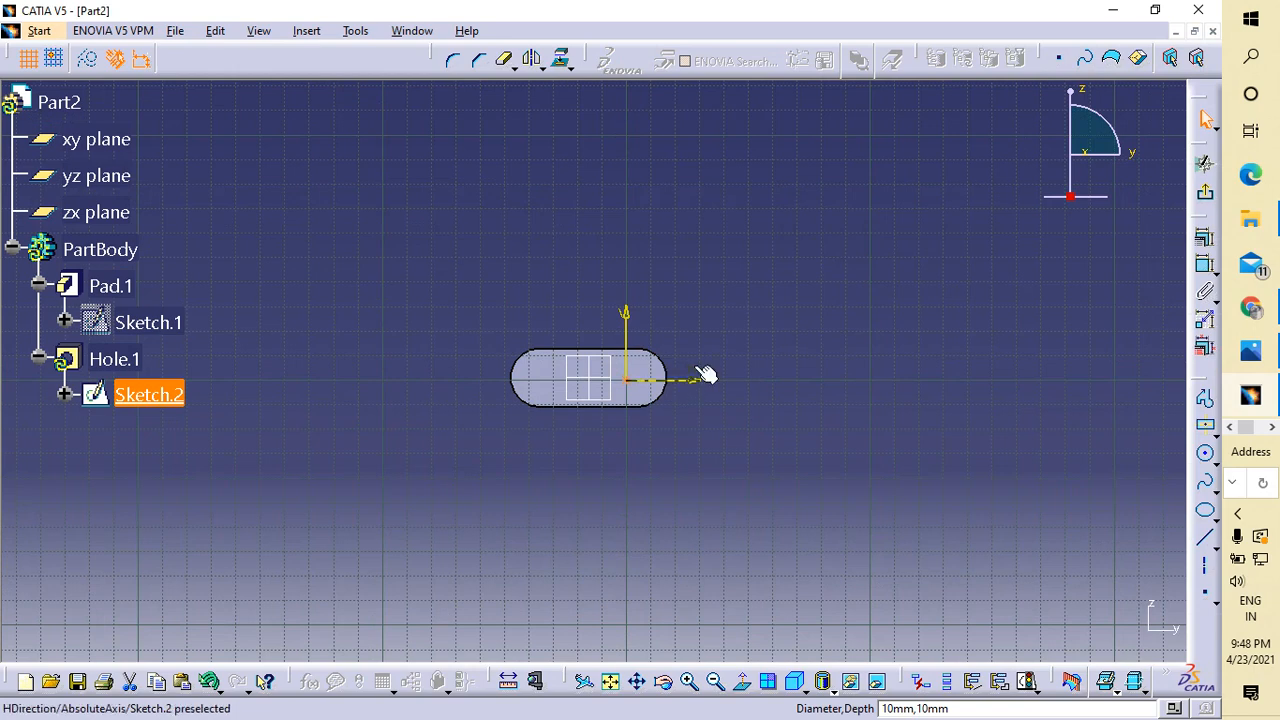
- Try to dimension the hole's centre point from the link bar's right end arc, and delete that dimension
{"action": "middle_click_drag", "start_coordinate": [695, 369], "coordinate": [690, 185]}
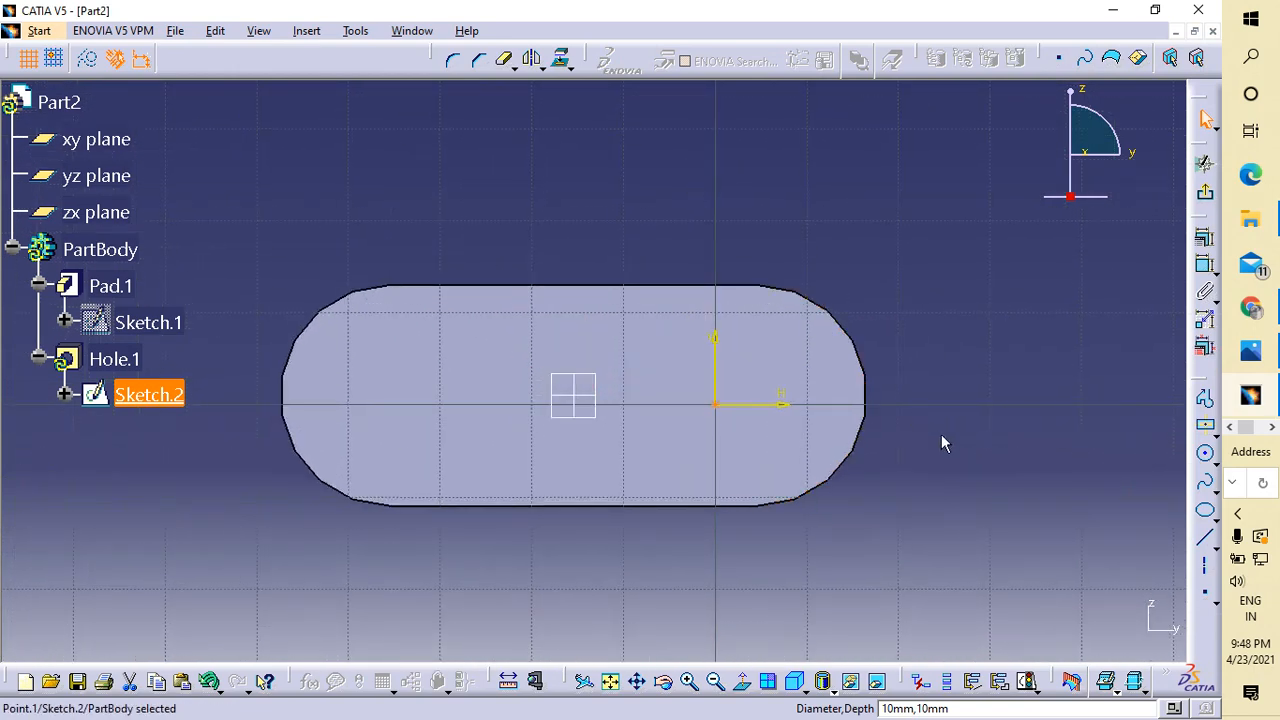
{"action": "left_click", "coordinate": [866, 402]}
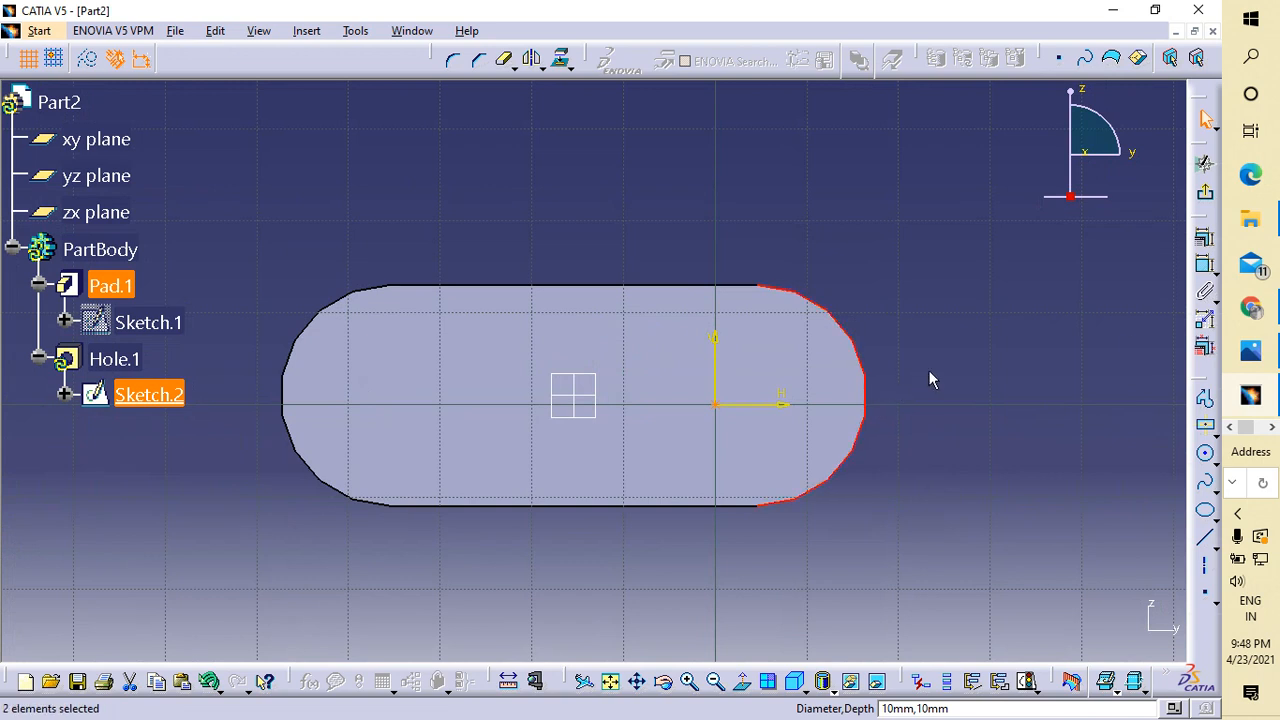
{"action": "left_click", "coordinate": [1205, 265]}
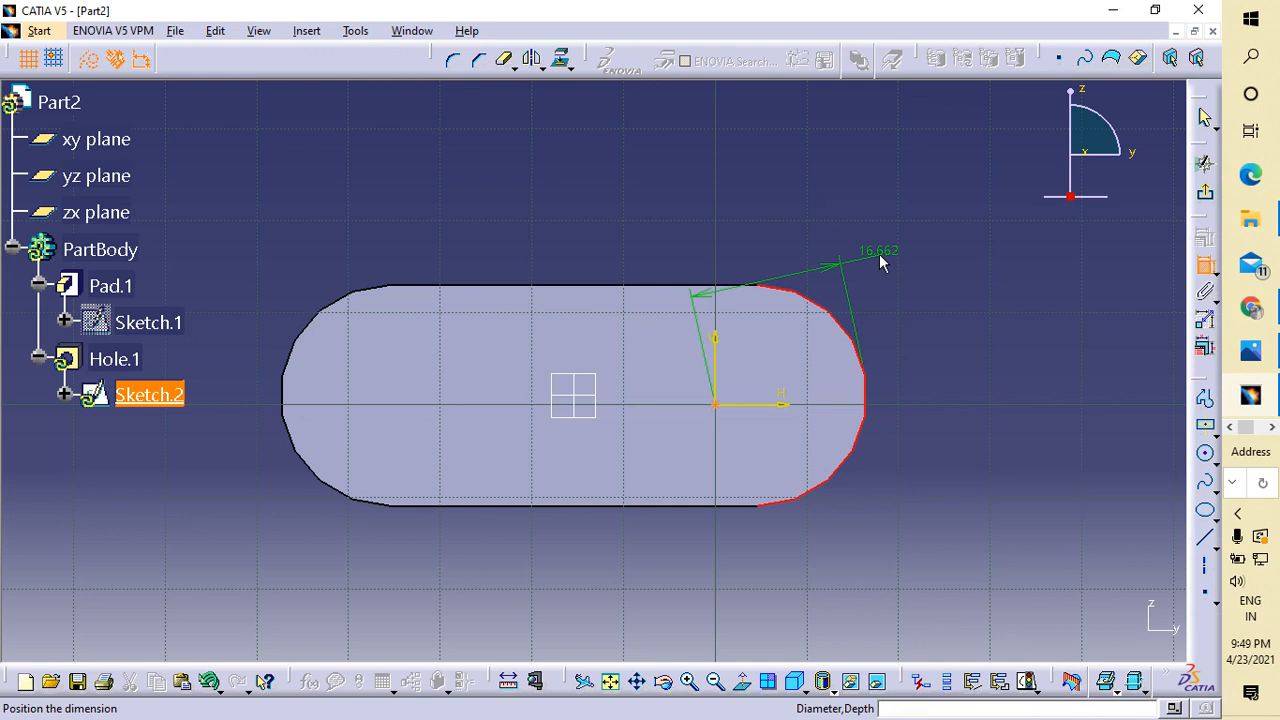
{"action": "left_click", "coordinate": [879, 254]}
{"action": "key", "text": "Delete"}
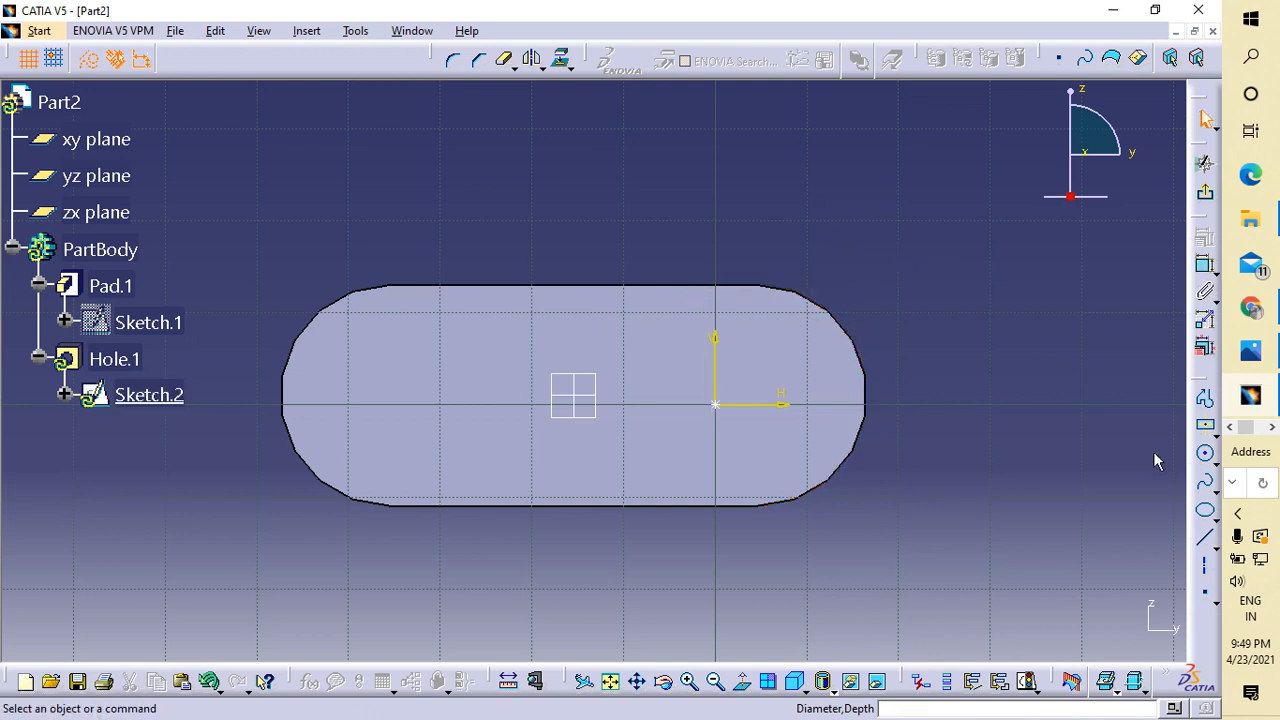
- Constrain the hole's centre point 12 mm from the link bar's lower straight edge, checking the drawing in Photos
{"action": "left_click", "coordinate": [713, 402]}
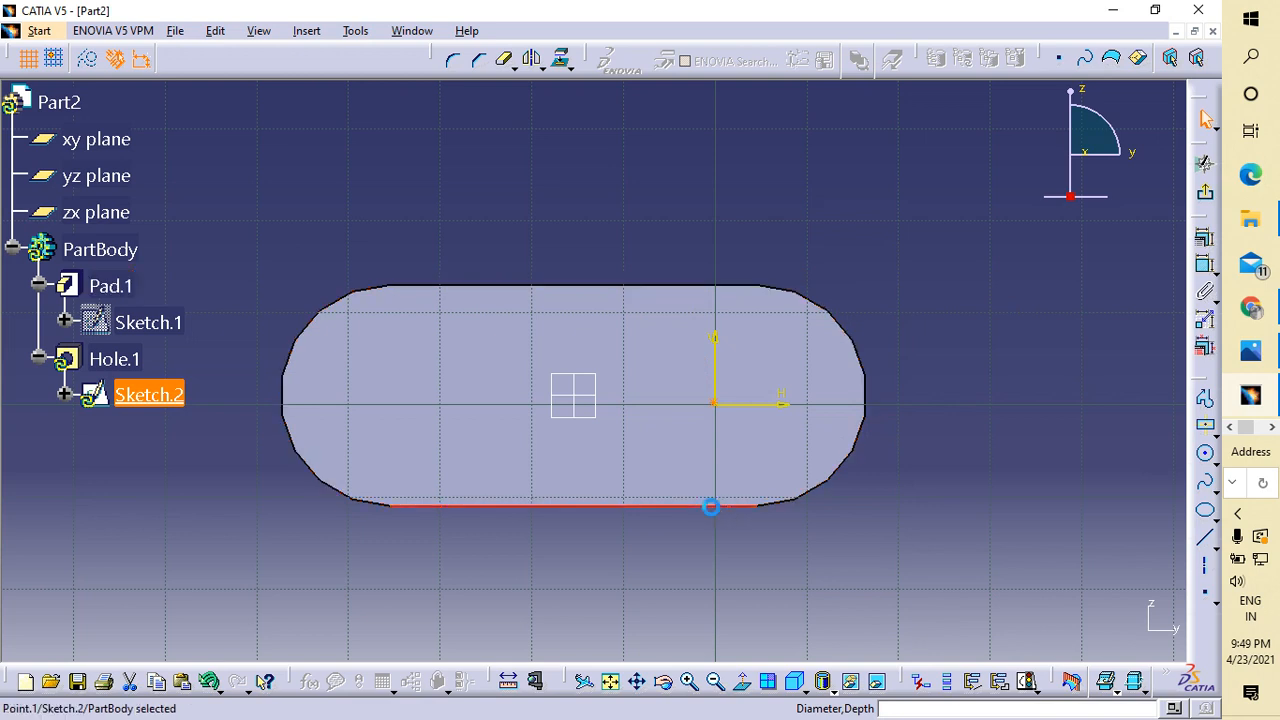
{"action": "left_click", "coordinate": [1203, 289]}
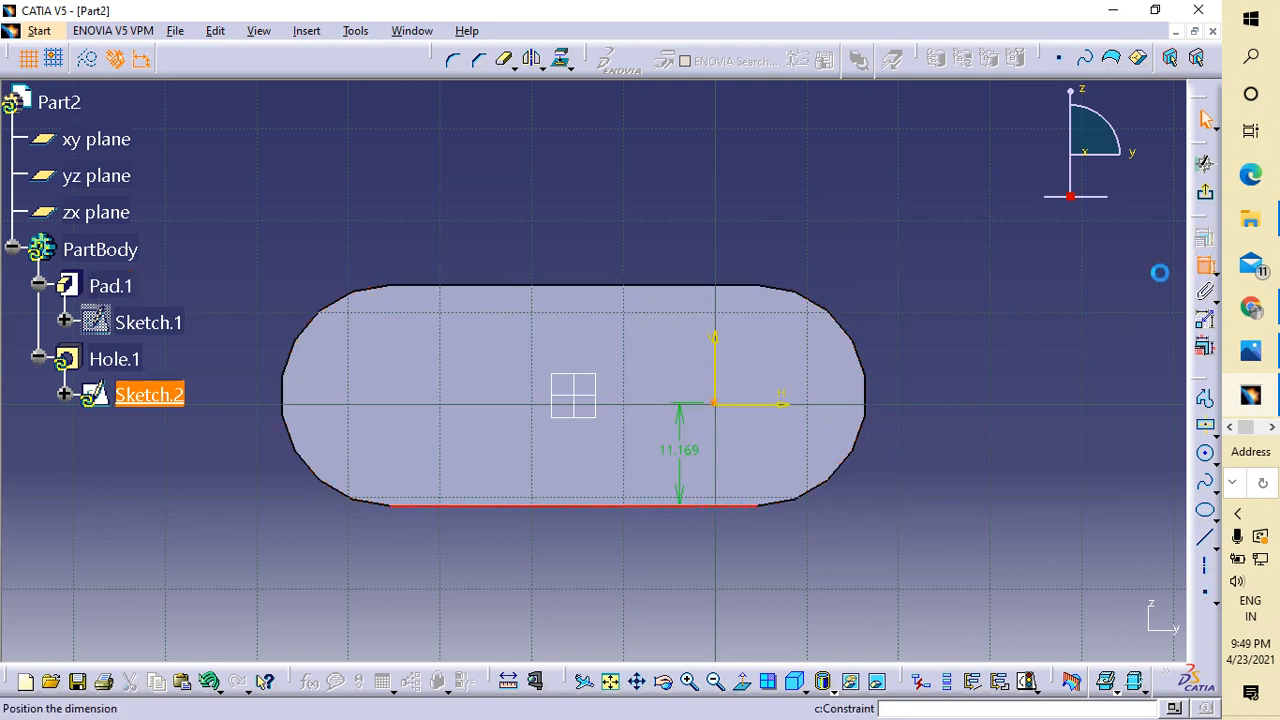
{"action": "left_click", "coordinate": [937, 314]}
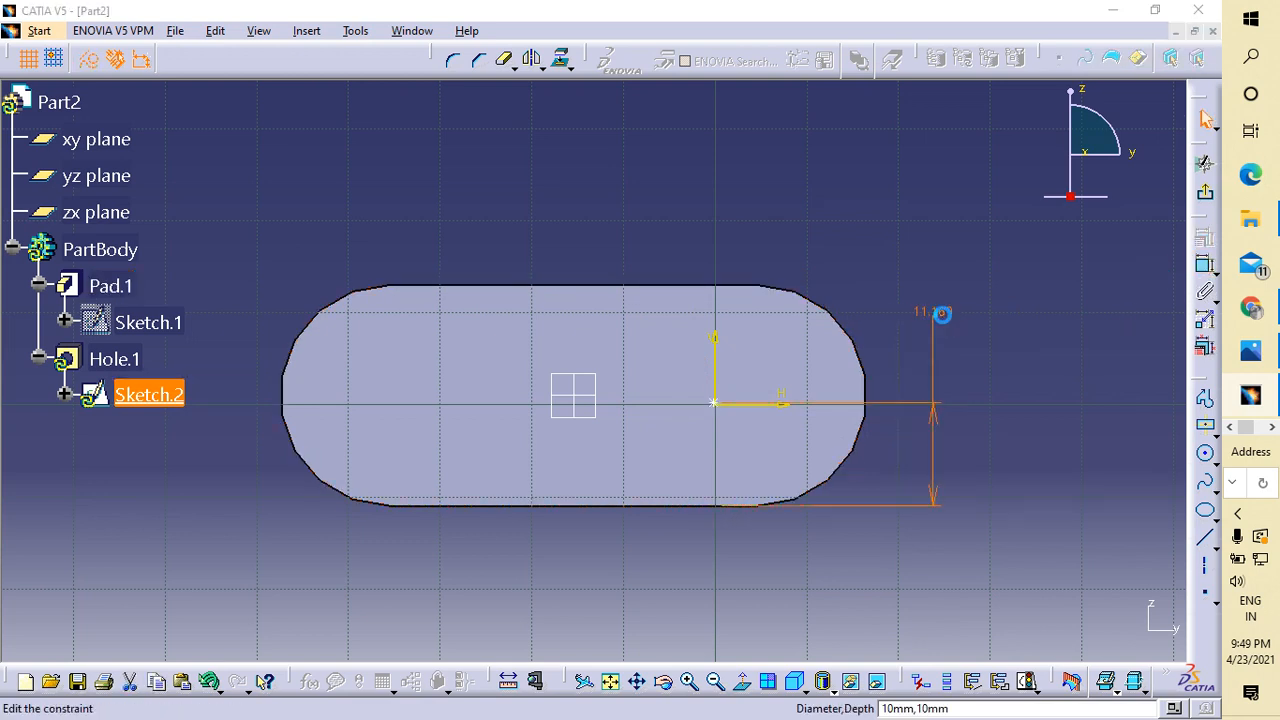
{"action": "double_click", "coordinate": [943, 314]}
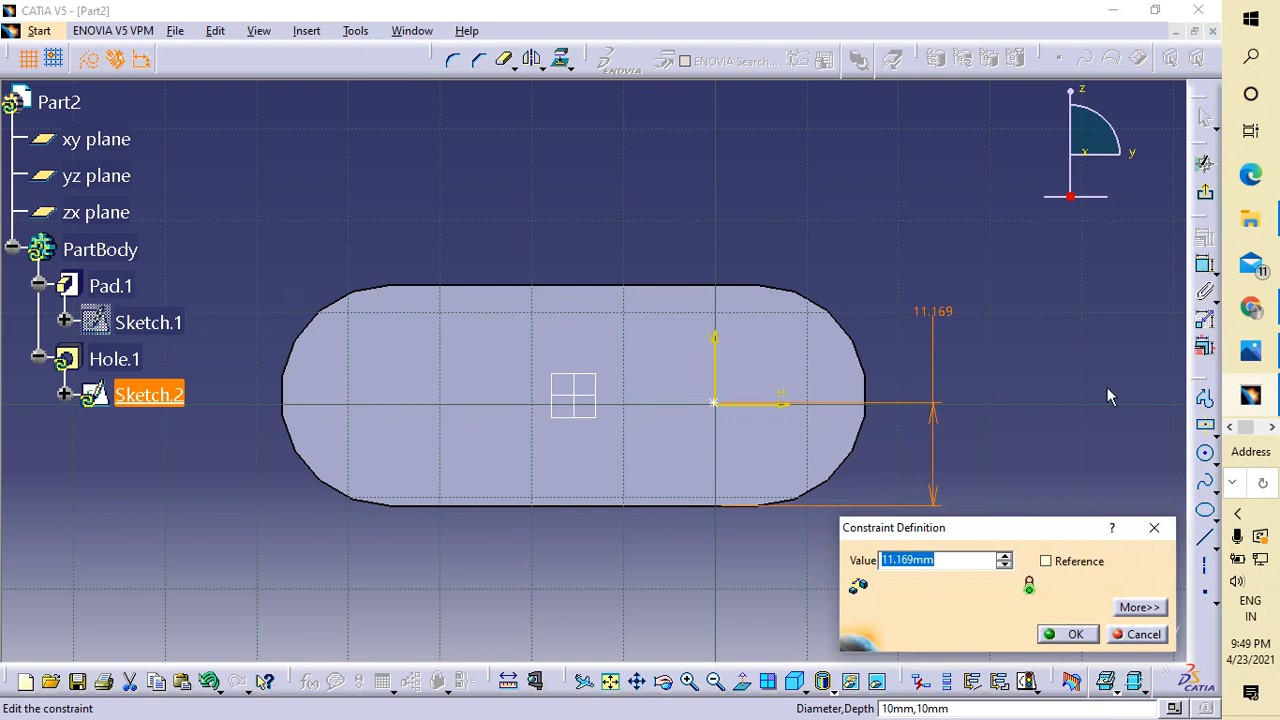
{"action": "left_click", "coordinate": [1250, 352]}
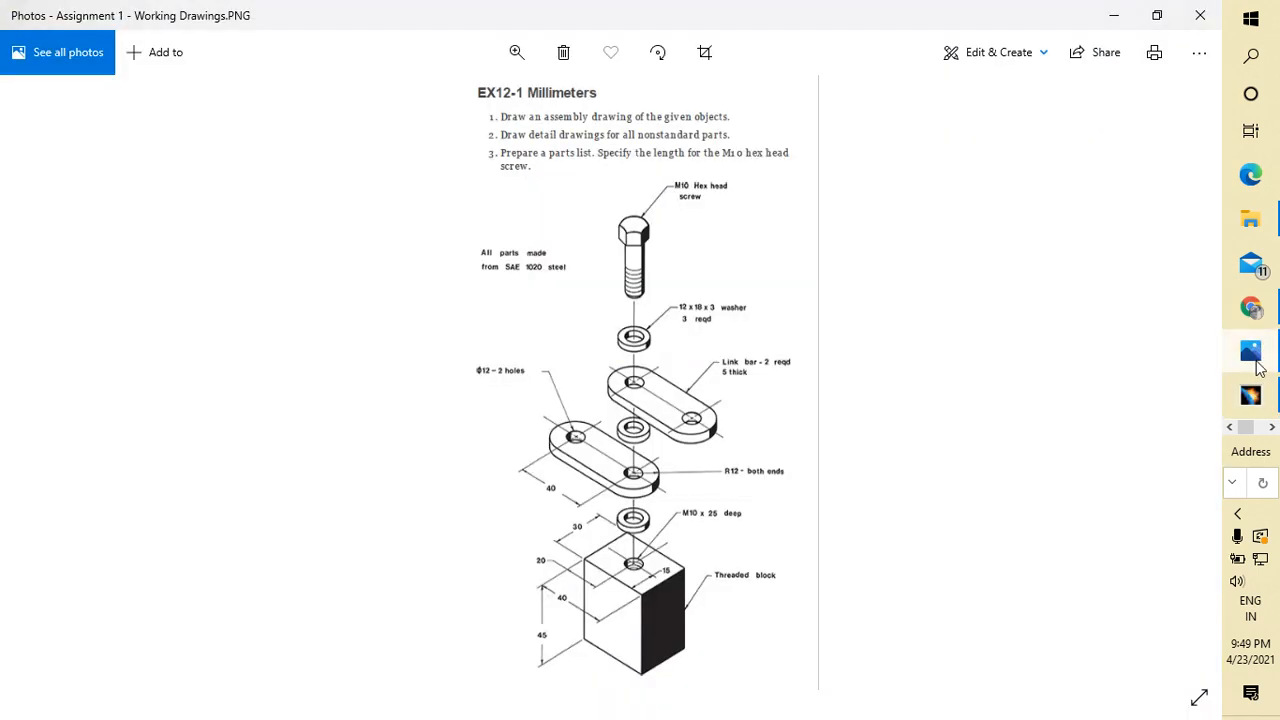
{"action": "left_click", "coordinate": [1256, 367]}
{"action": "type", "text": "12mm"}
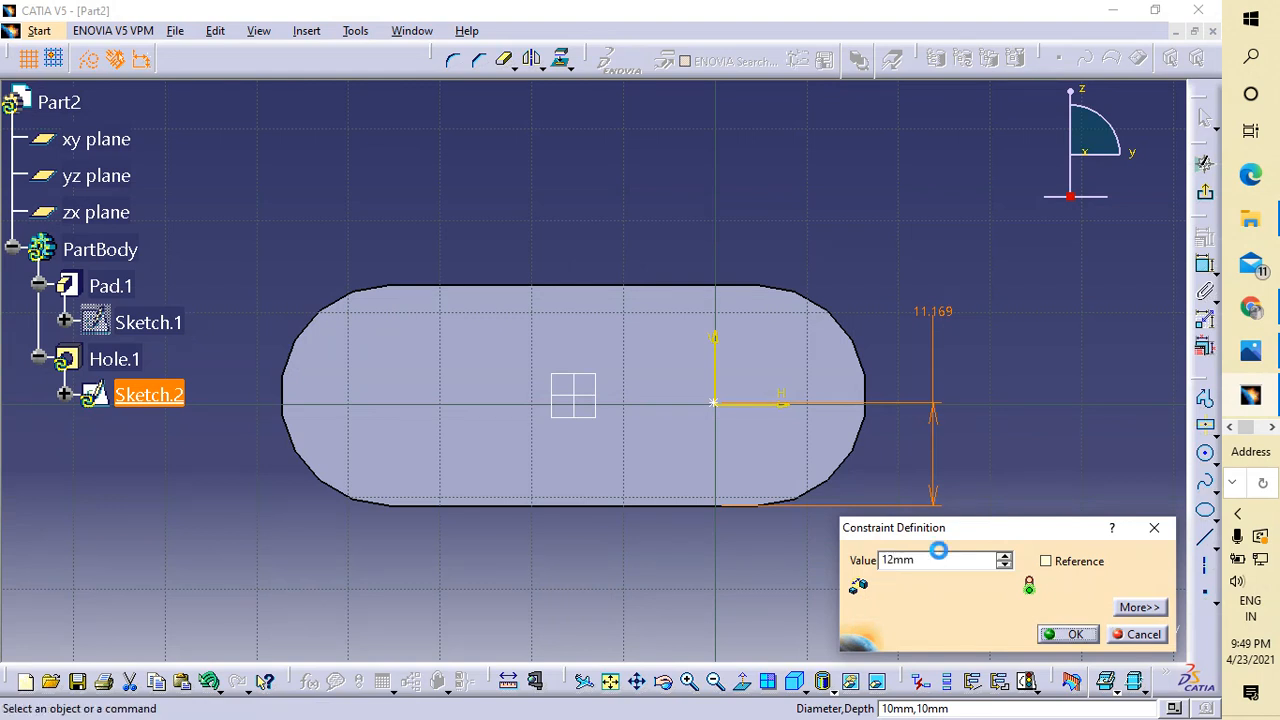
{"action": "key", "text": "Return"}
{"action": "left_click", "coordinate": [1219, 546]}
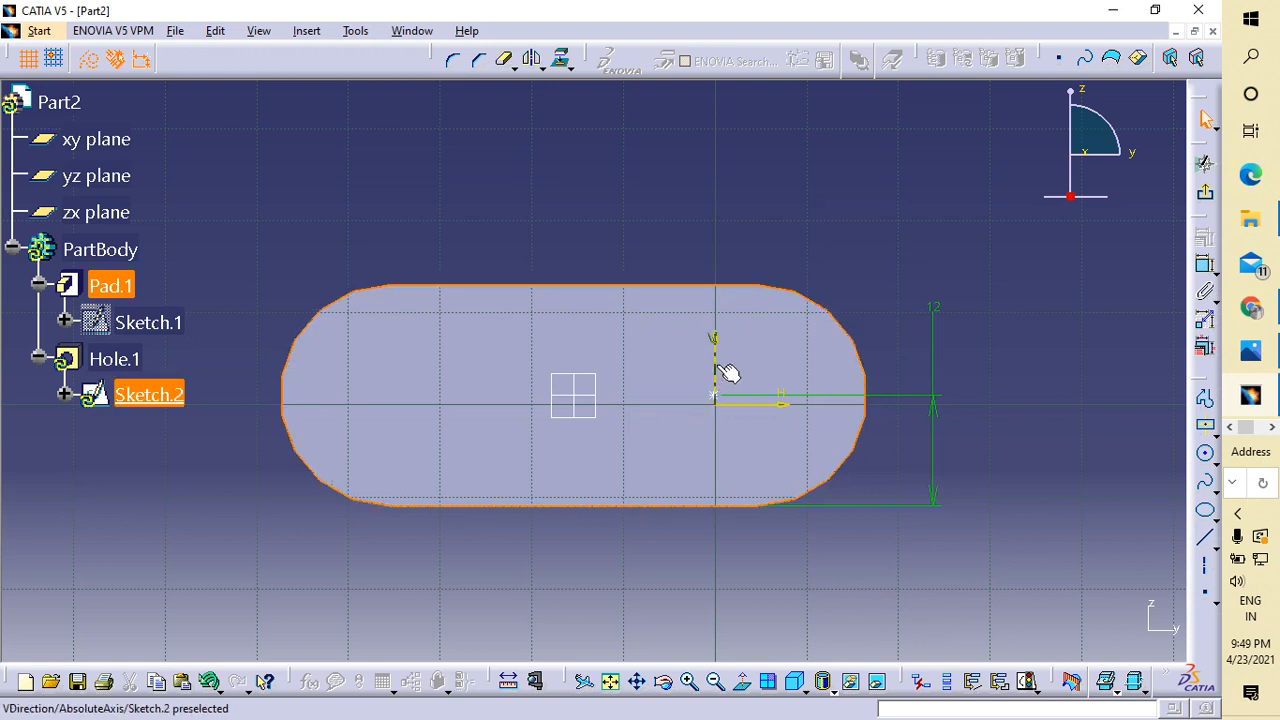
- Dimension the hole's centre point from the link bar's right end arc, placing the dimension above the outline
{"action": "left_click", "coordinate": [719, 367]}
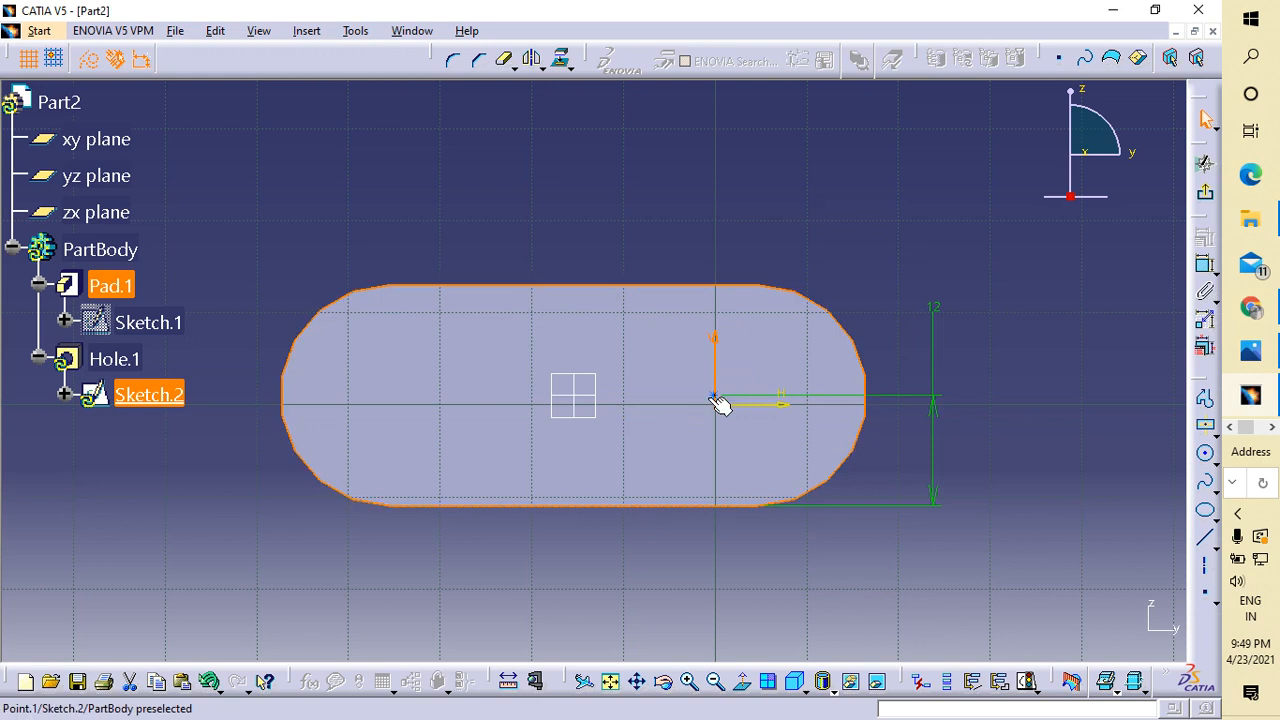
{"action": "left_click", "coordinate": [719, 403], "text": "ctrl"}
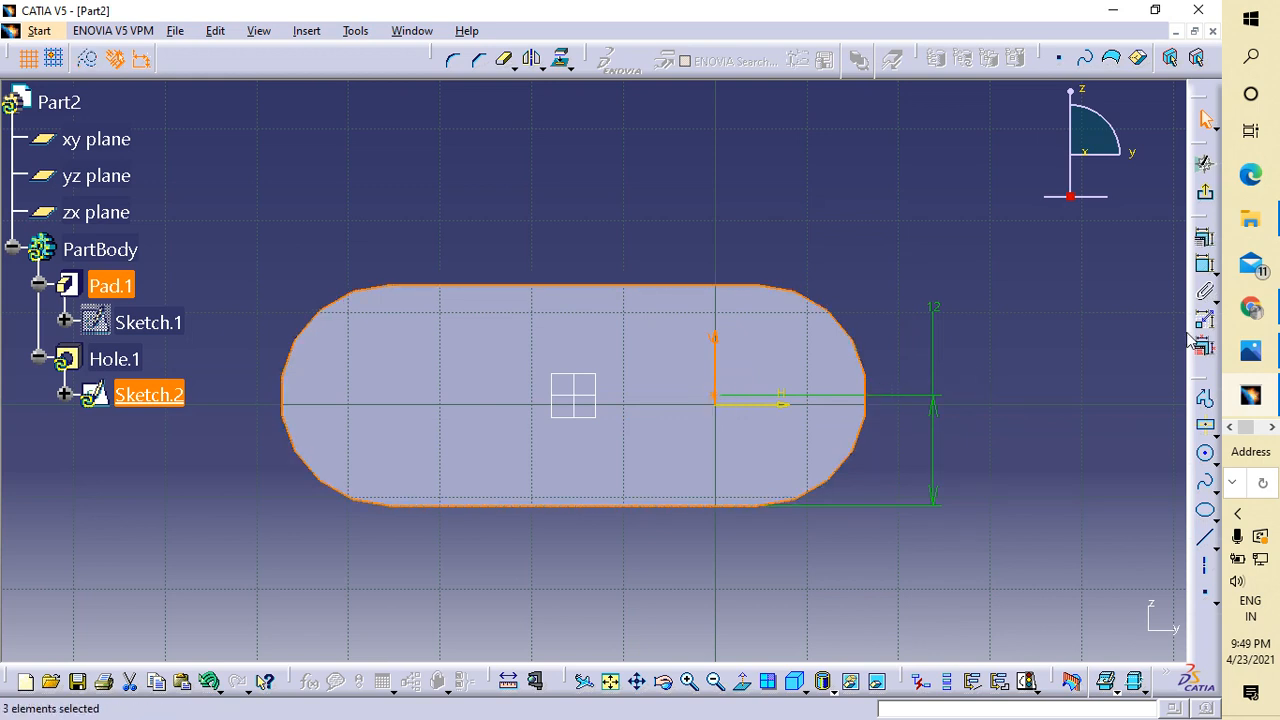
{"action": "left_click", "coordinate": [1205, 320]}
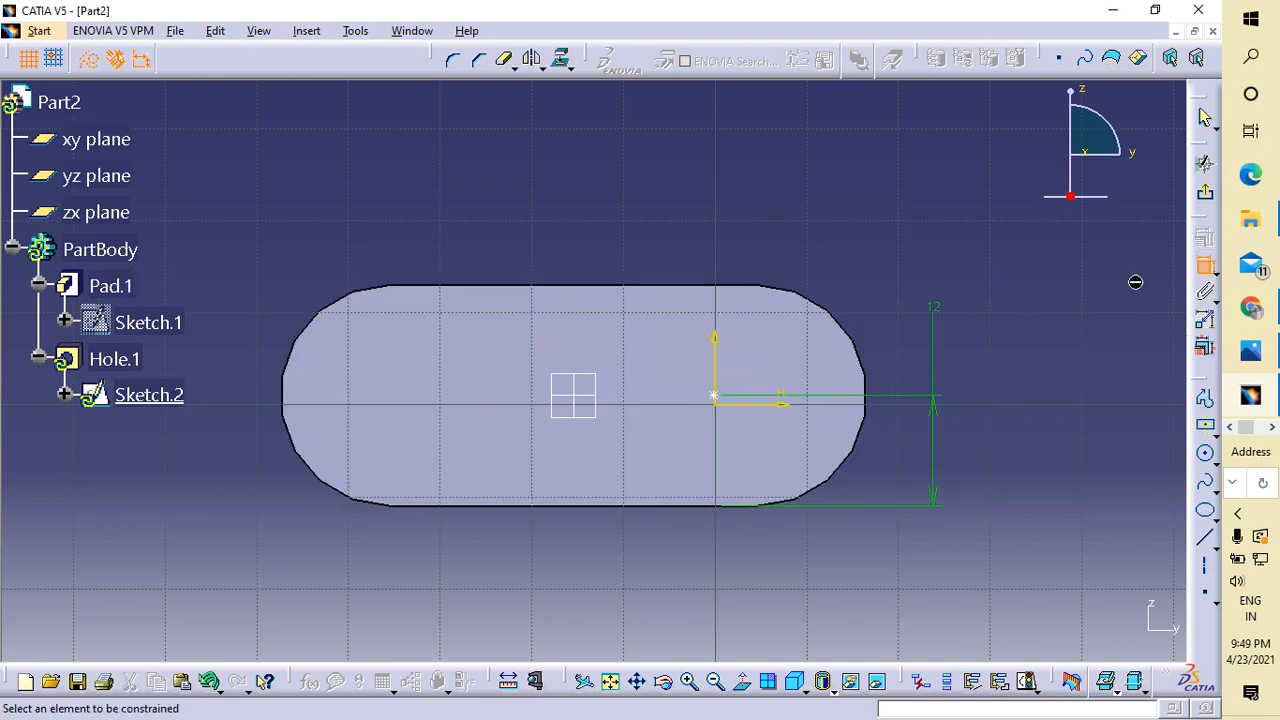
{"action": "left_click", "coordinate": [716, 398]}
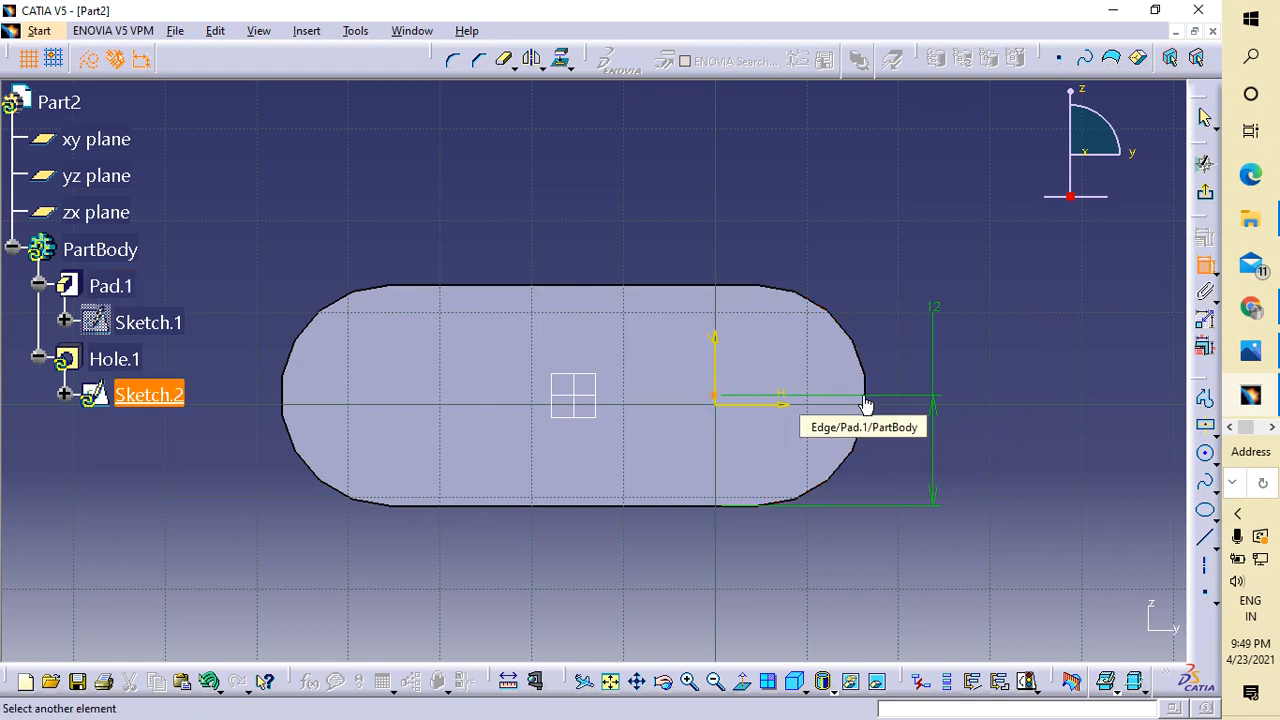
{"action": "mouse_move", "coordinate": [869, 404]}
{"action": "middle_mouse_down"}
{"action": "mouse_move", "coordinate": [877, 357]}
{"action": "mouse_move", "coordinate": [903, 343]}
{"action": "mouse_move", "coordinate": [1053, 501]}
{"action": "mouse_move", "coordinate": [908, 534]}
{"action": "mouse_move", "coordinate": [935, 403]}
{"action": "middle_mouse_up"}
{"action": "middle_click_drag", "start_coordinate": [1053, 502], "coordinate": [1063, 571]}
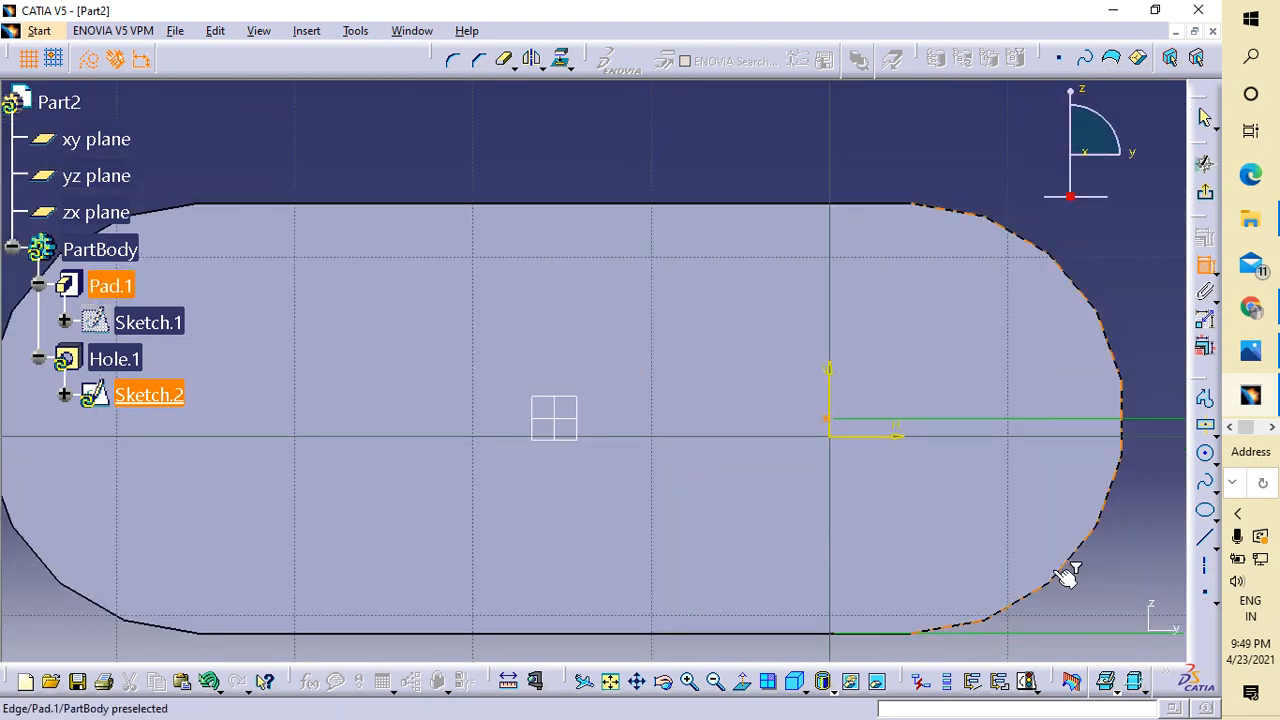
{"action": "left_click", "coordinate": [1130, 416]}
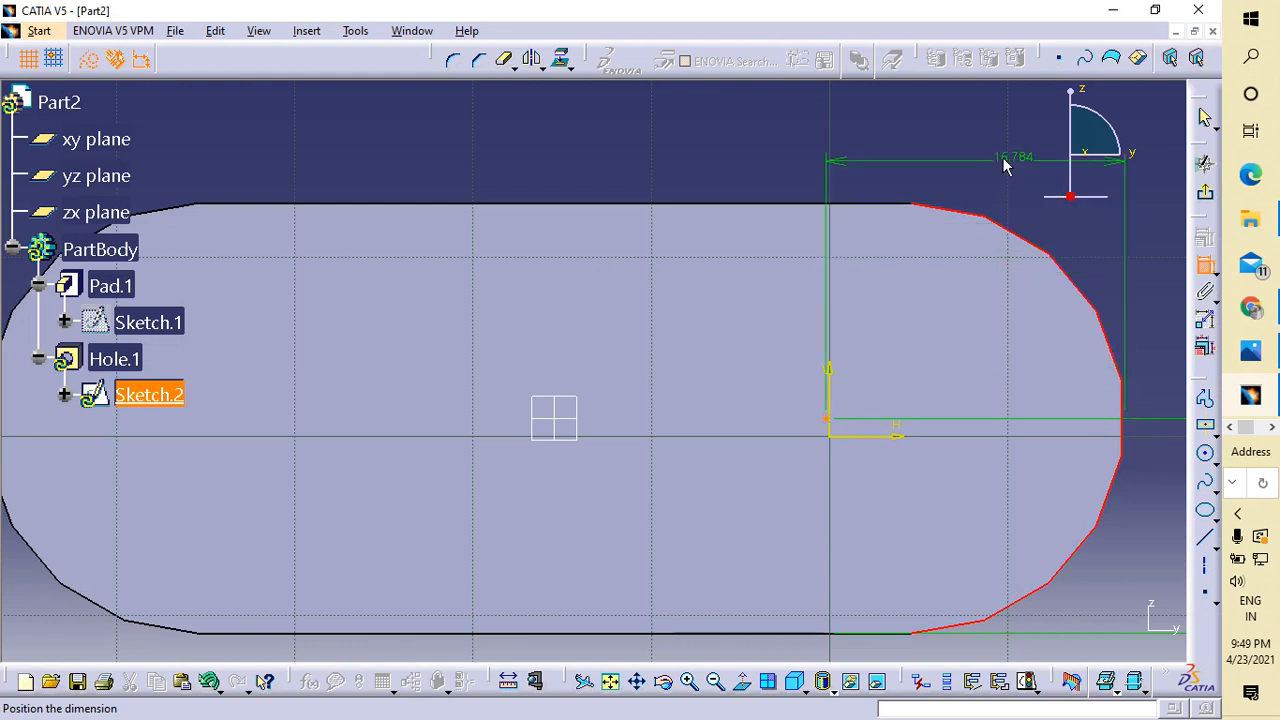
{"action": "left_click", "coordinate": [985, 148]}
- Set the centre point's distance from the right end arc to 12 mm and exit the positioning sketch
{"action": "double_click", "coordinate": [980, 145]}
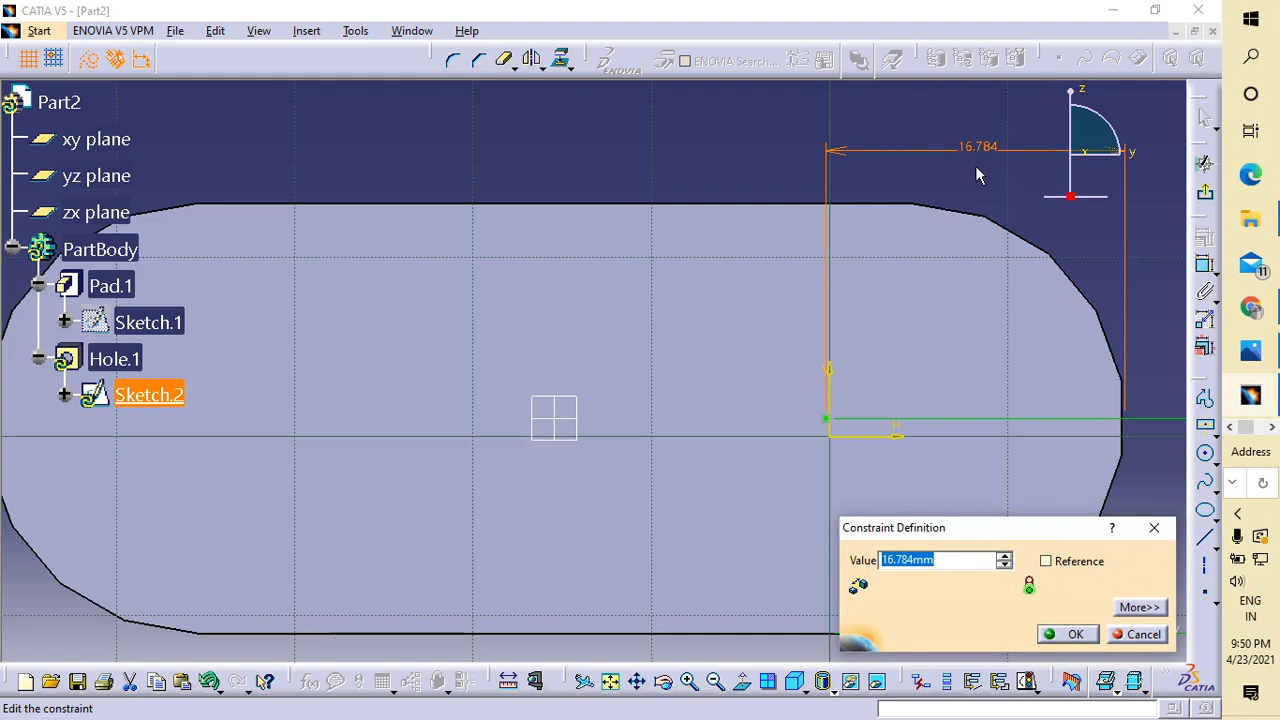
{"action": "type", "text": "12"}
{"action": "key", "text": "Return"}
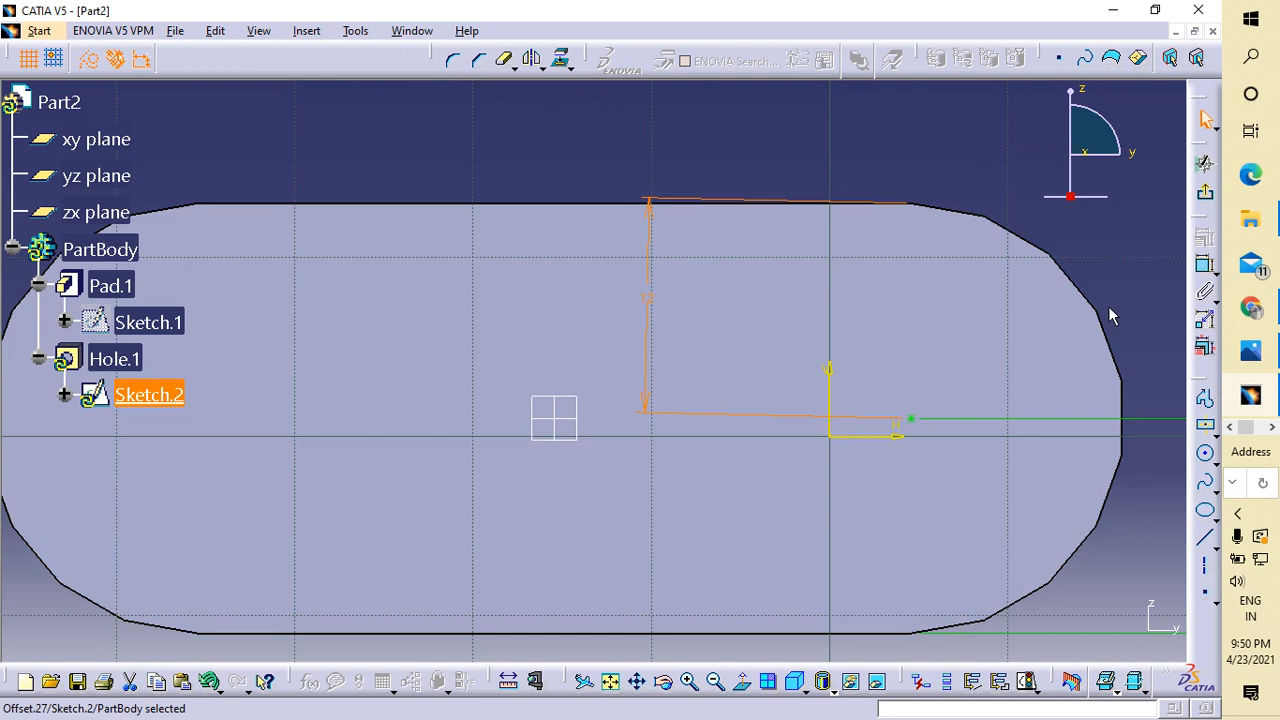
{"action": "mouse_move", "coordinate": [851, 600]}
{"action": "middle_mouse_down"}
{"action": "mouse_move", "coordinate": [800, 560]}
{"action": "mouse_move", "coordinate": [451, 526]}
{"action": "middle_mouse_up"}
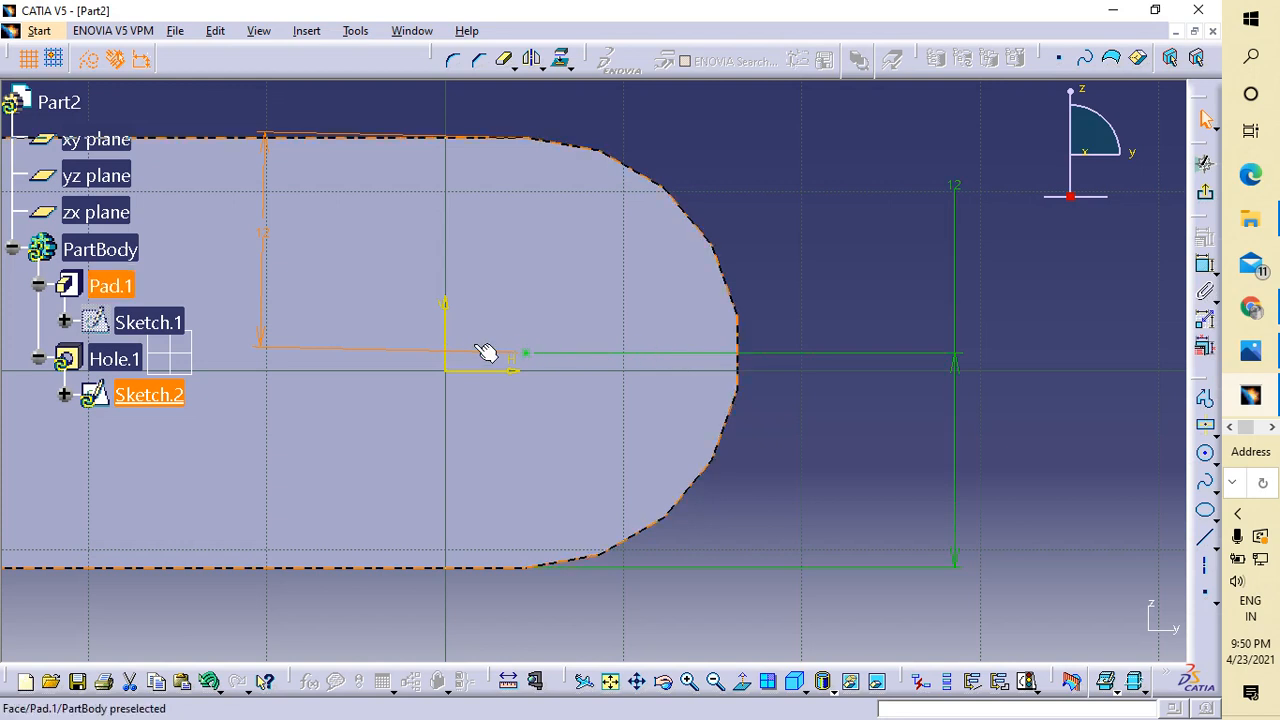
{"action": "left_click", "coordinate": [845, 480]}
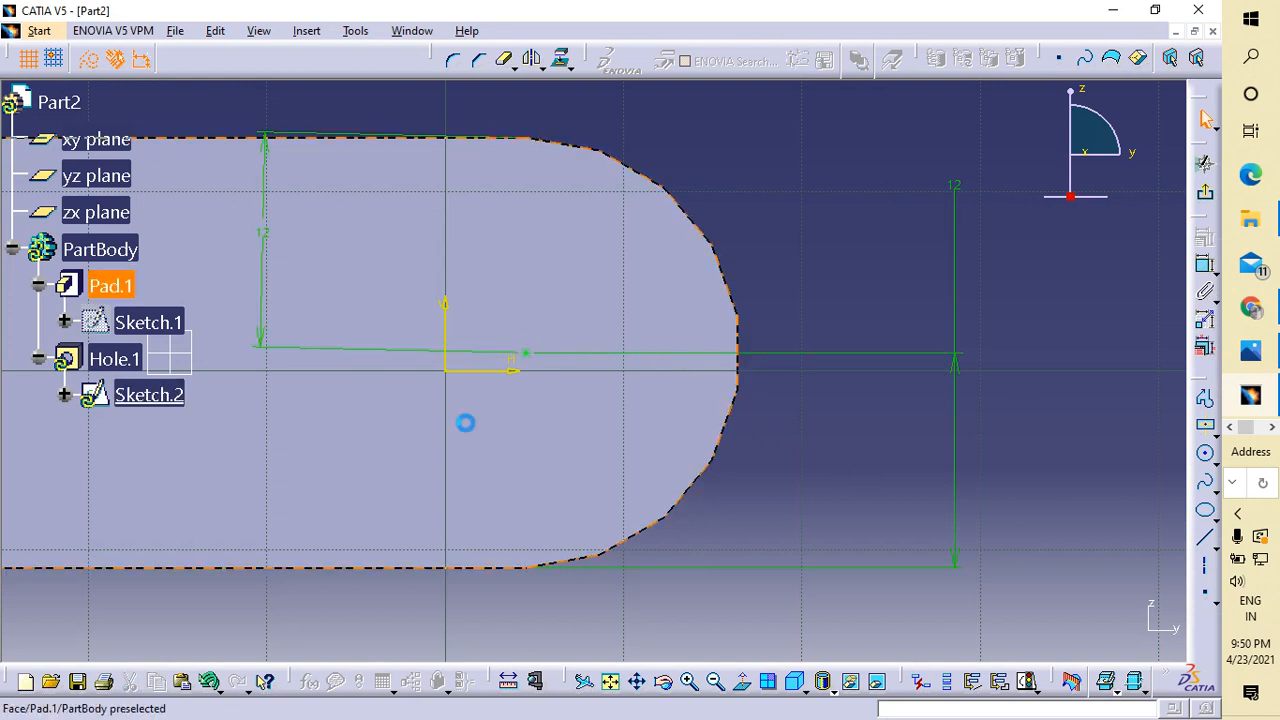
{"action": "left_click", "coordinate": [1205, 192]}
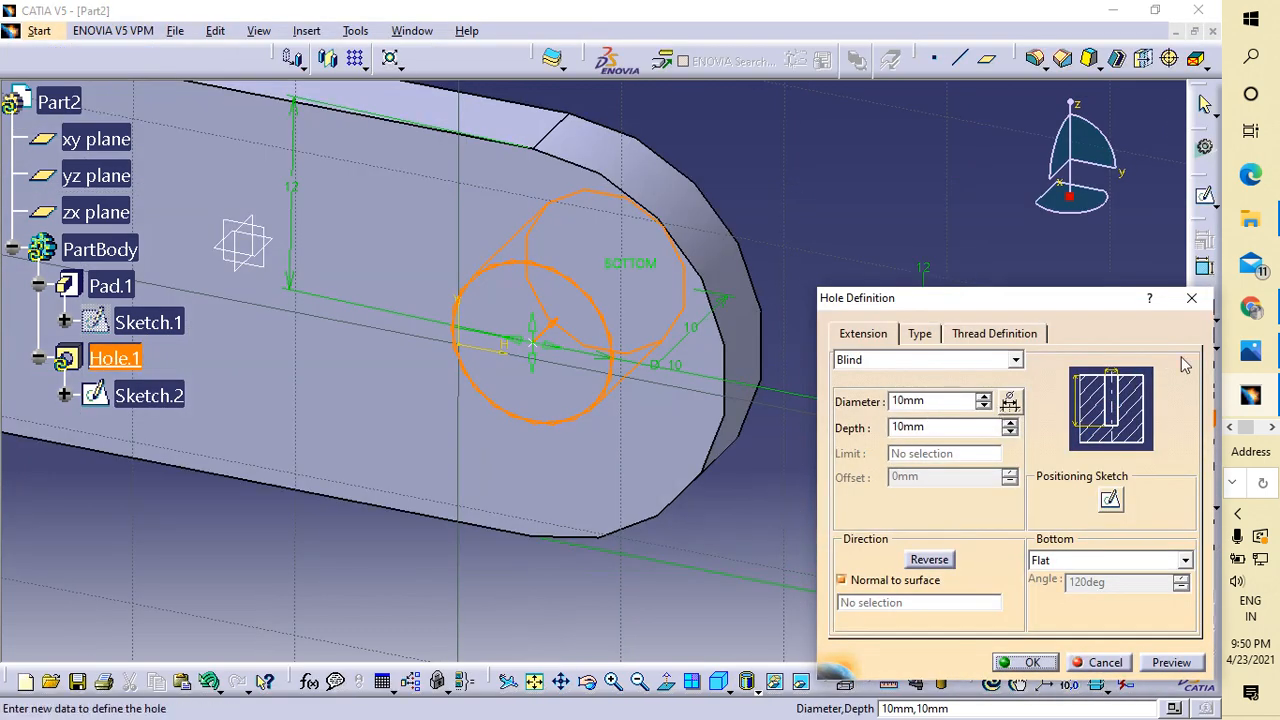
- Check the hole size on the drawing in Photos, then create the hole in CATIA with a 12 mm diameter and Up To Next extent
{"action": "left_click", "coordinate": [1250, 350]}
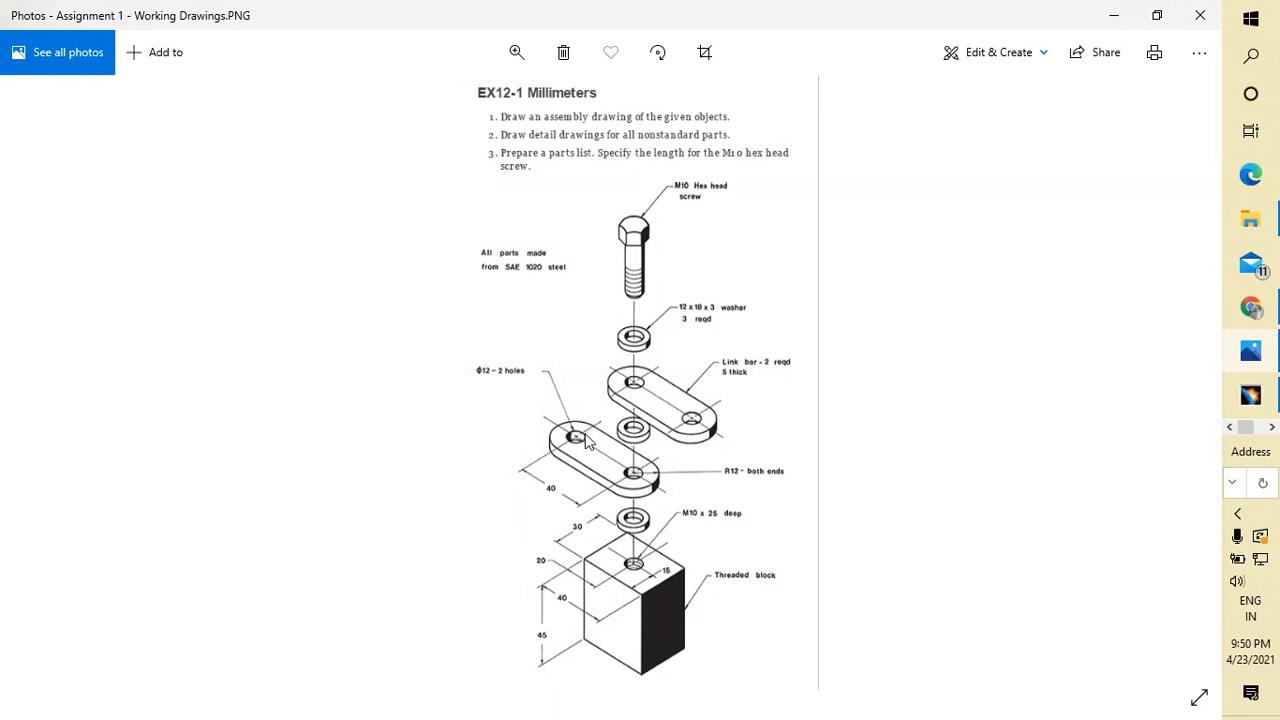
{"action": "left_click", "coordinate": [1250, 395]}
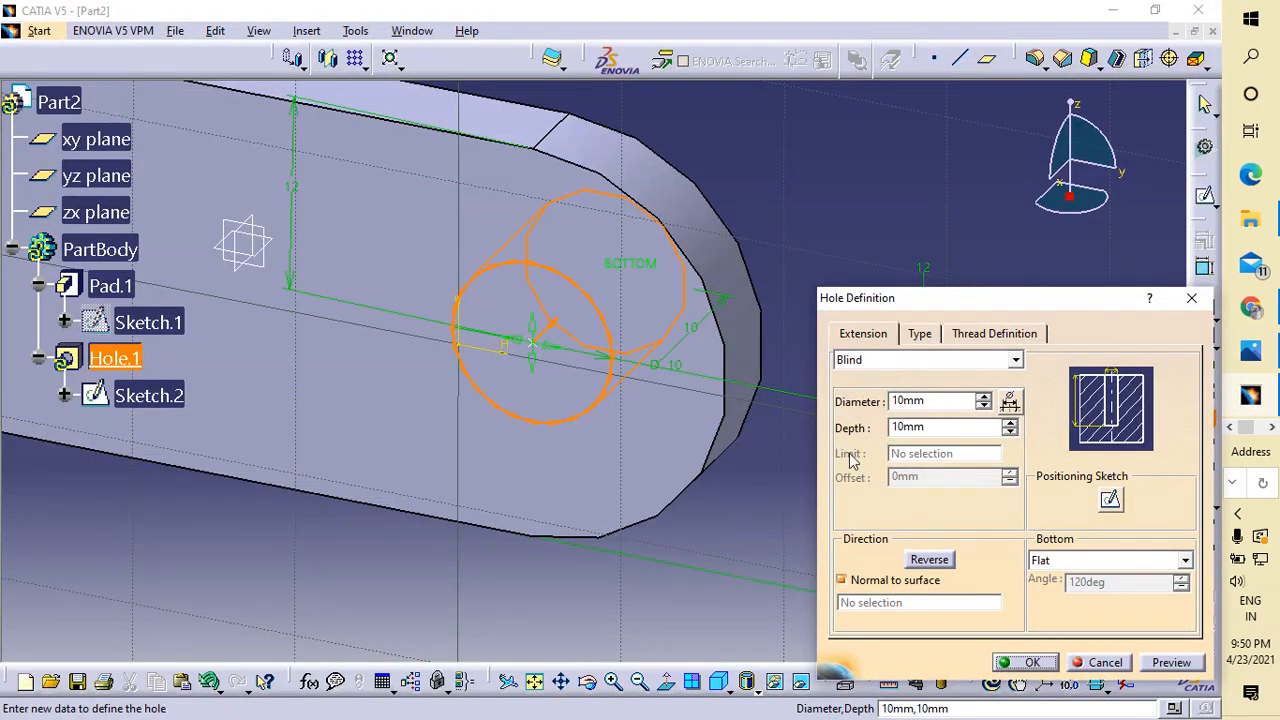
{"action": "double_click", "coordinate": [910, 400]}
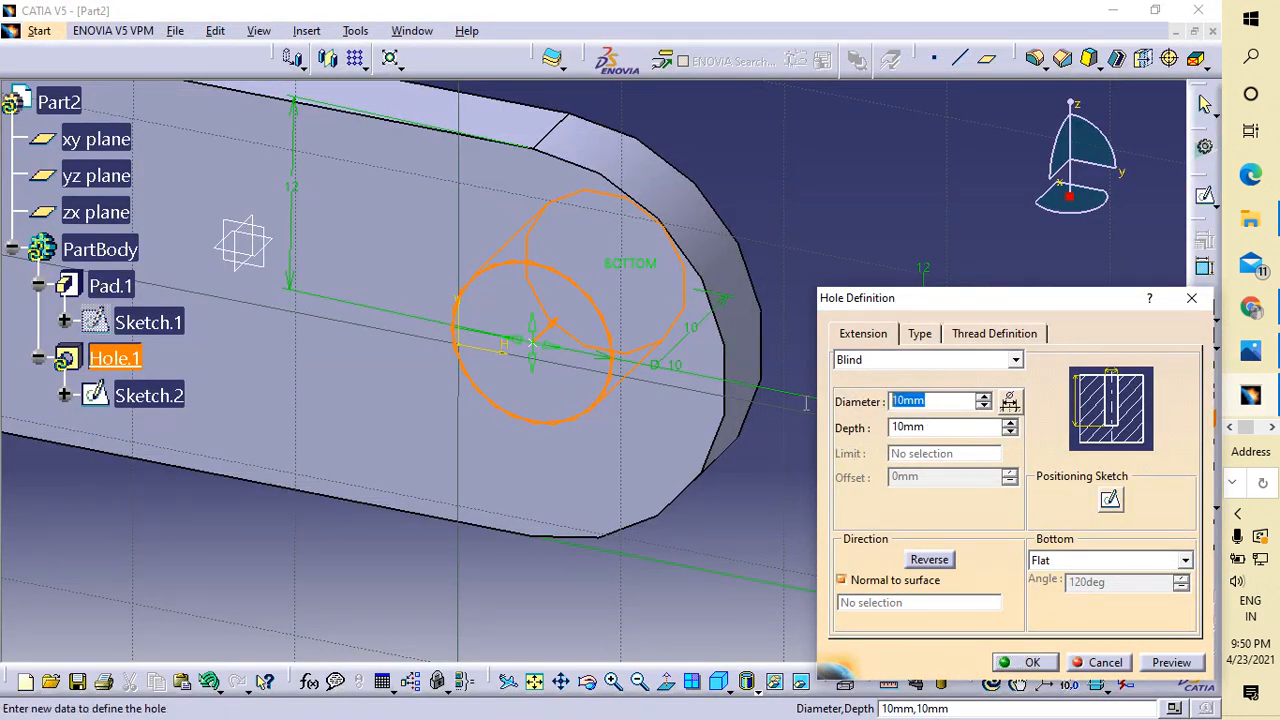
{"action": "type", "text": "12"}
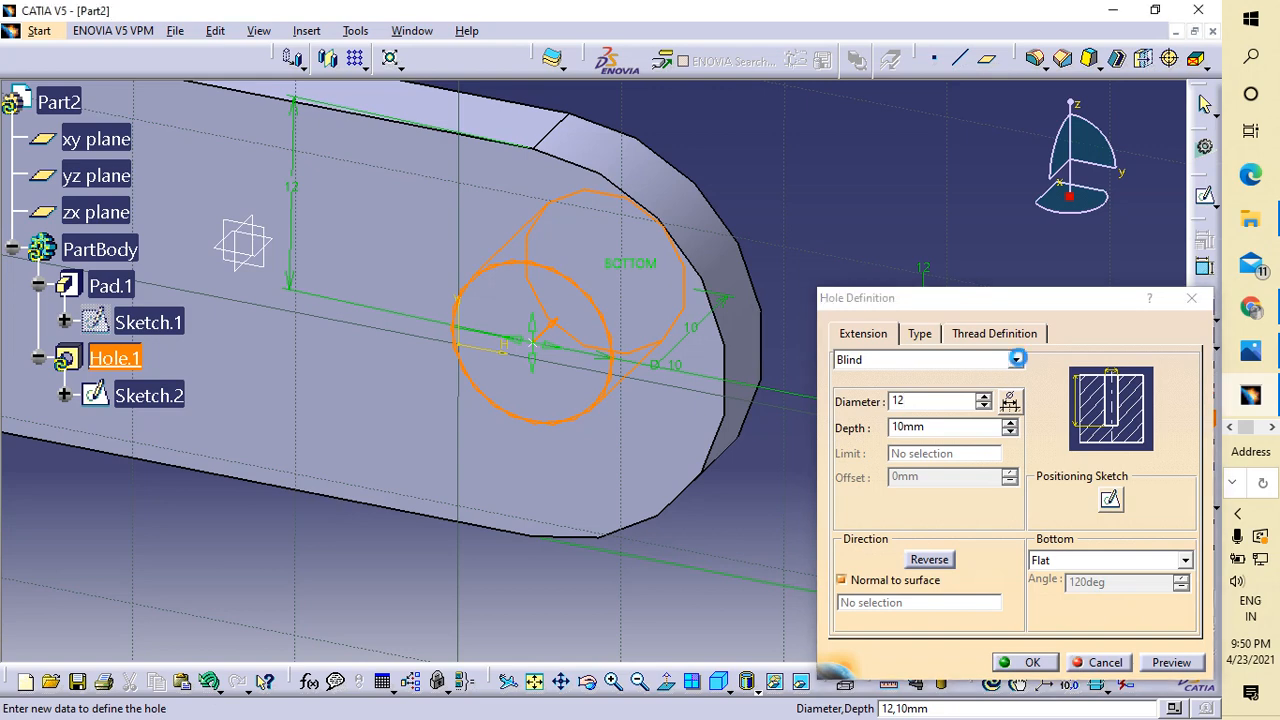
{"action": "left_click", "coordinate": [1015, 360]}
{"action": "left_click", "coordinate": [920, 385]}
{"action": "left_click", "coordinate": [1015, 360]}
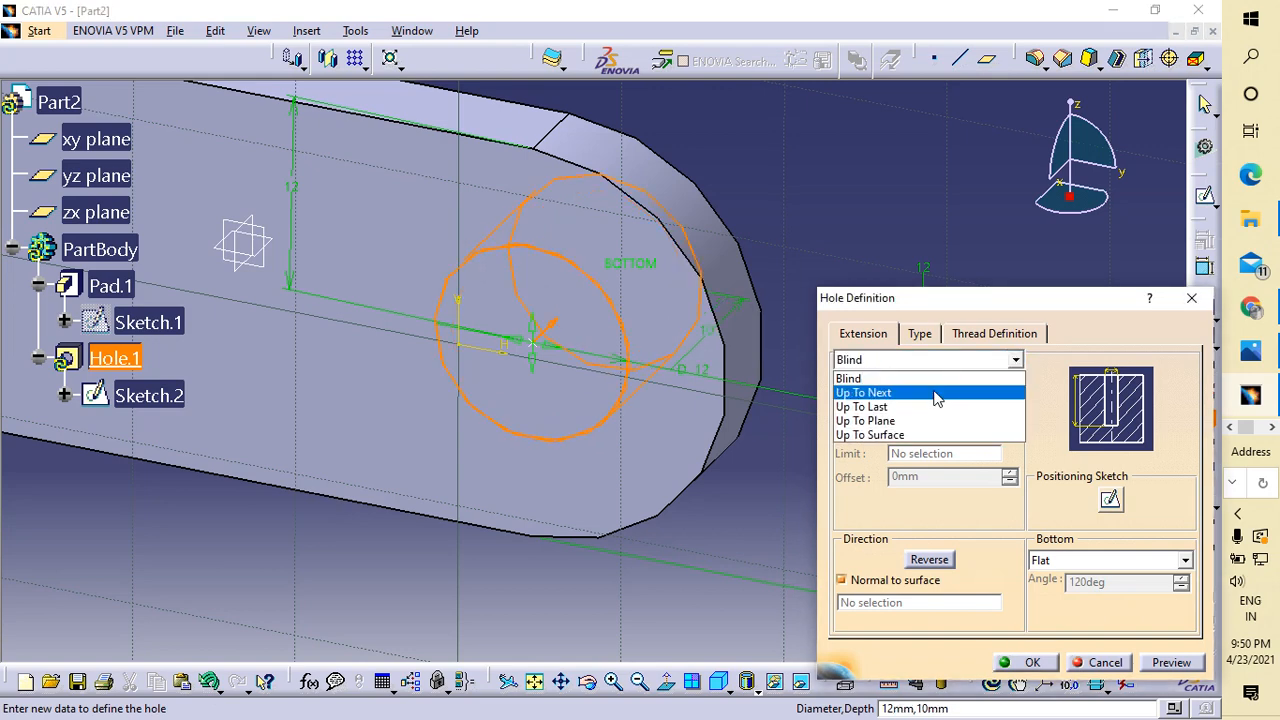
{"action": "left_click", "coordinate": [870, 390]}
{"action": "left_click", "coordinate": [1028, 662]}
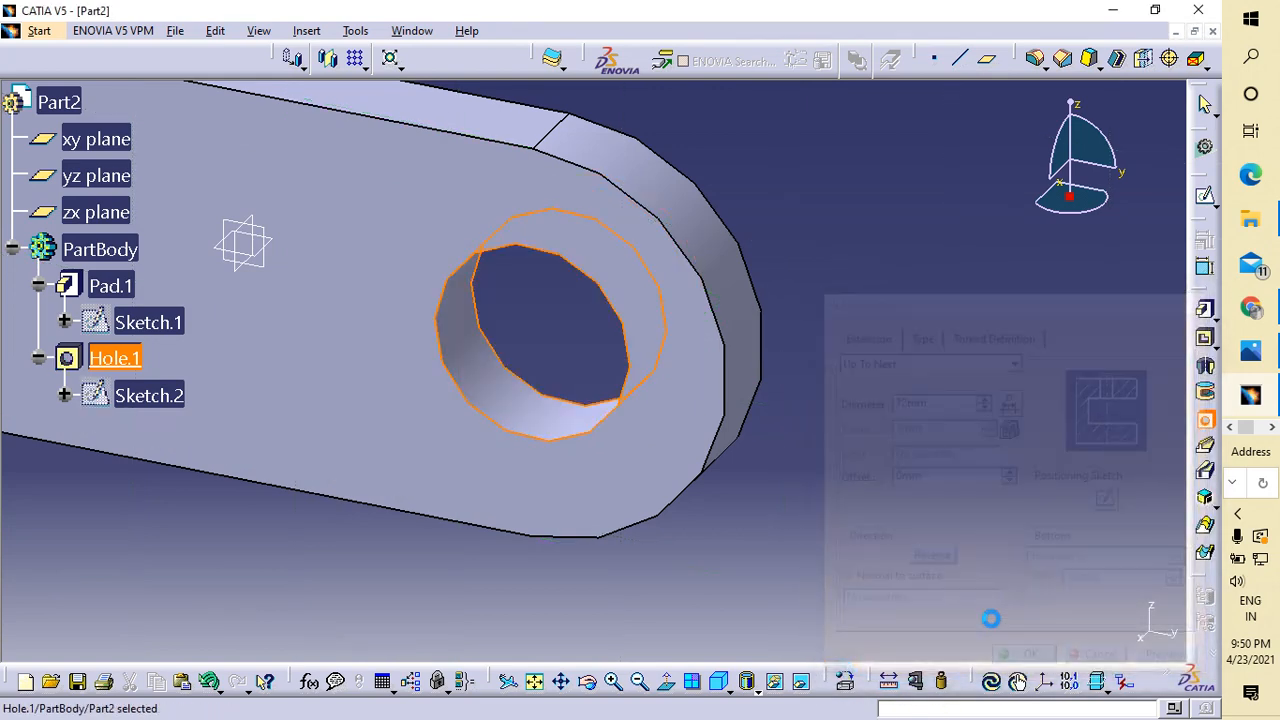
- Mirror the hole about the zx plane to the other end of the link bar
{"action": "middle_click_drag", "start_coordinate": [925, 425], "coordinate": [941, 521]}
{"action": "middle_click_drag", "start_coordinate": [751, 591], "coordinate": [860, 458]}
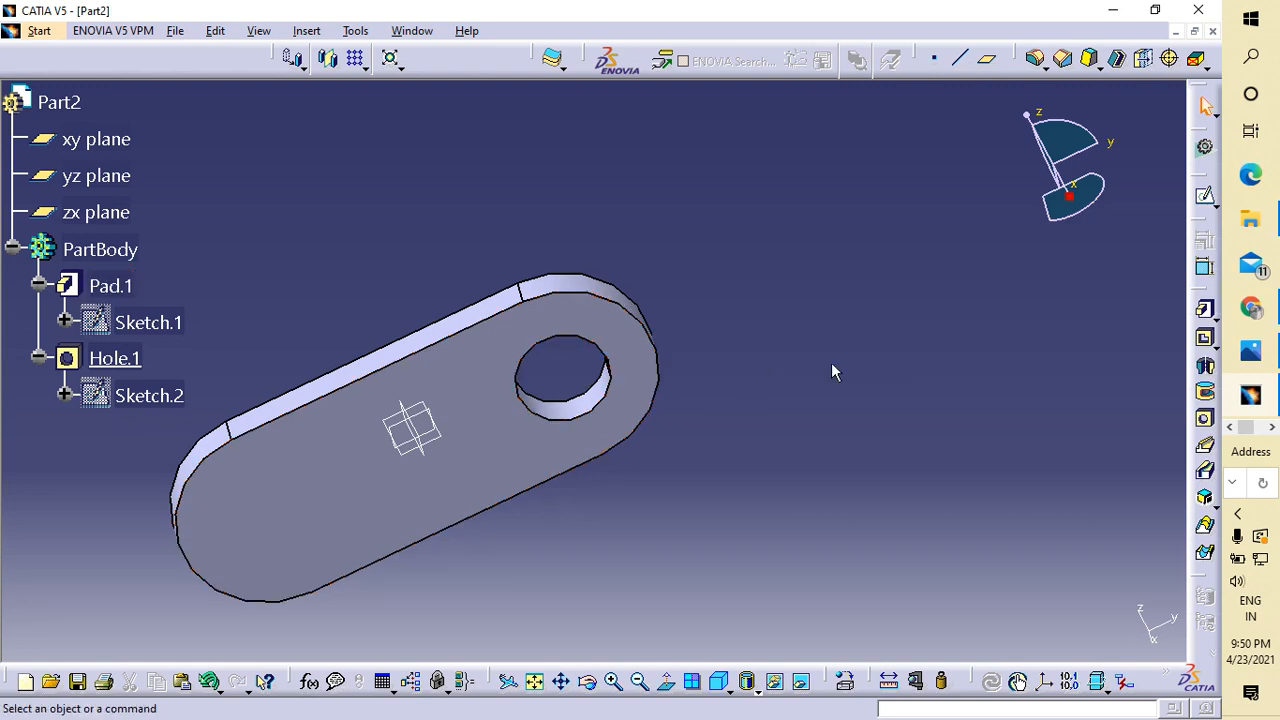
{"action": "left_click", "coordinate": [329, 58]}
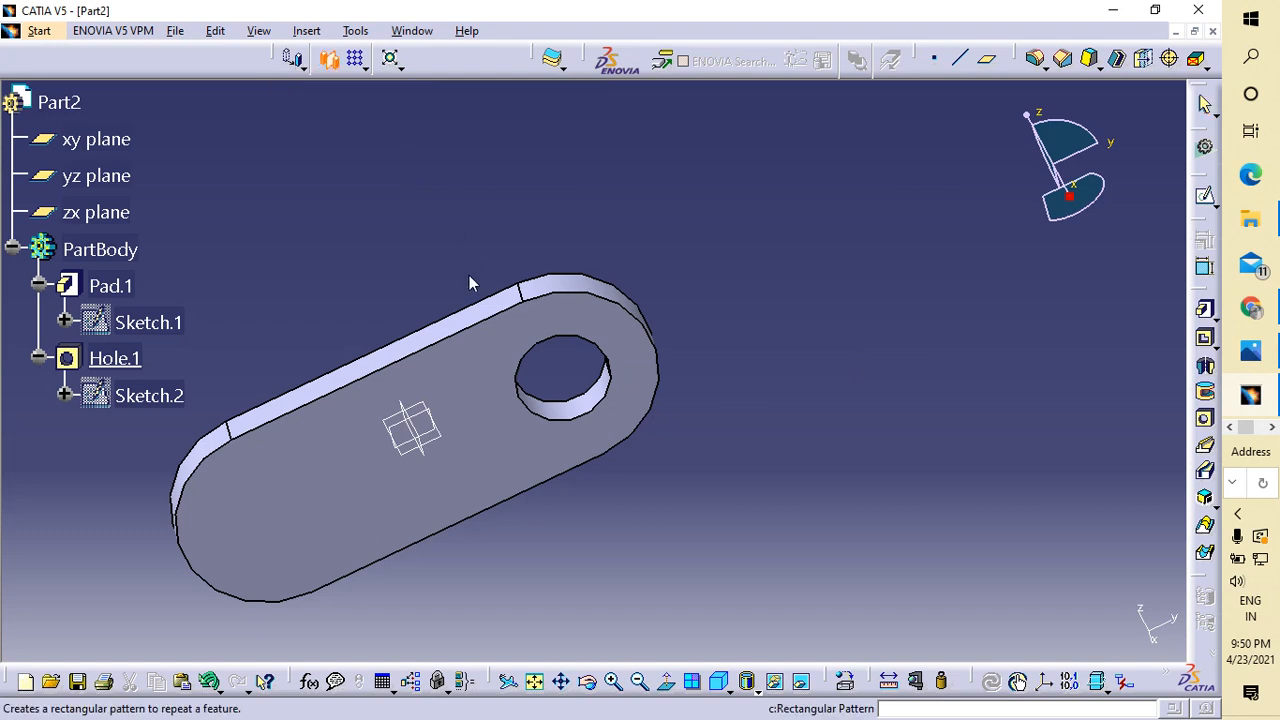
{"action": "left_click", "coordinate": [577, 413]}
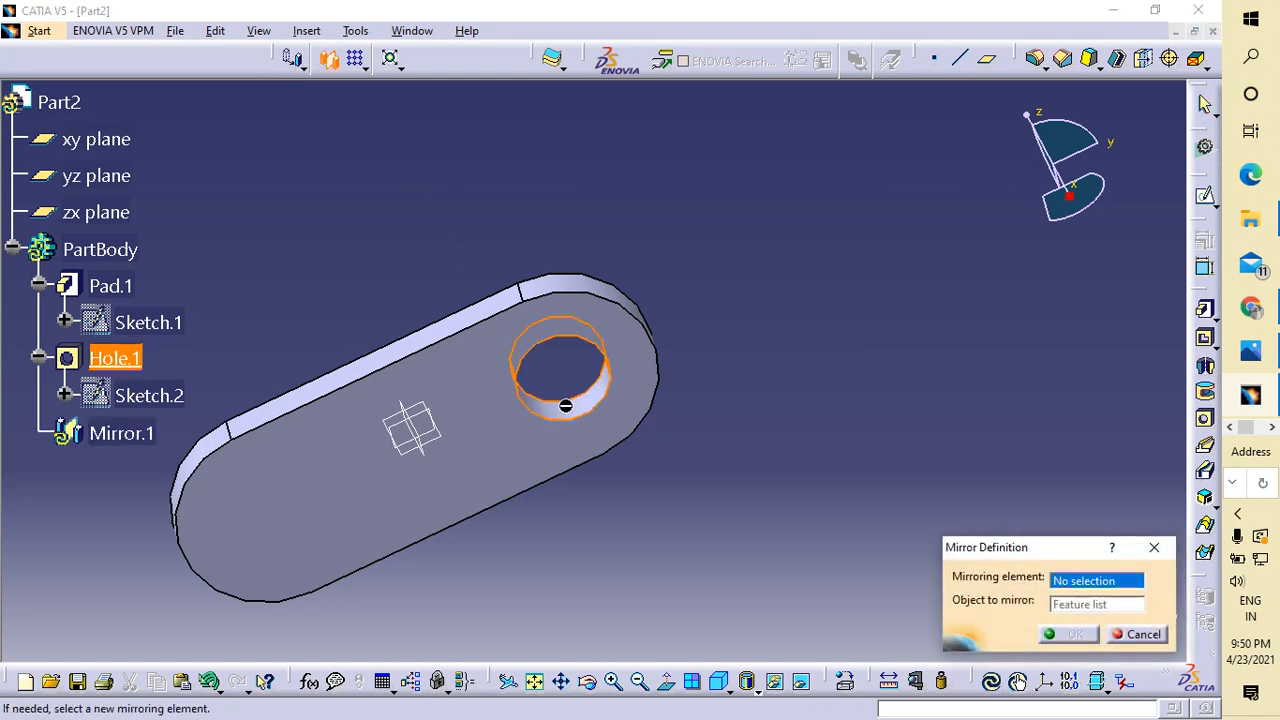
{"action": "middle_click_drag", "start_coordinate": [569, 375], "coordinate": [558, 307], "text": "ctrl"}
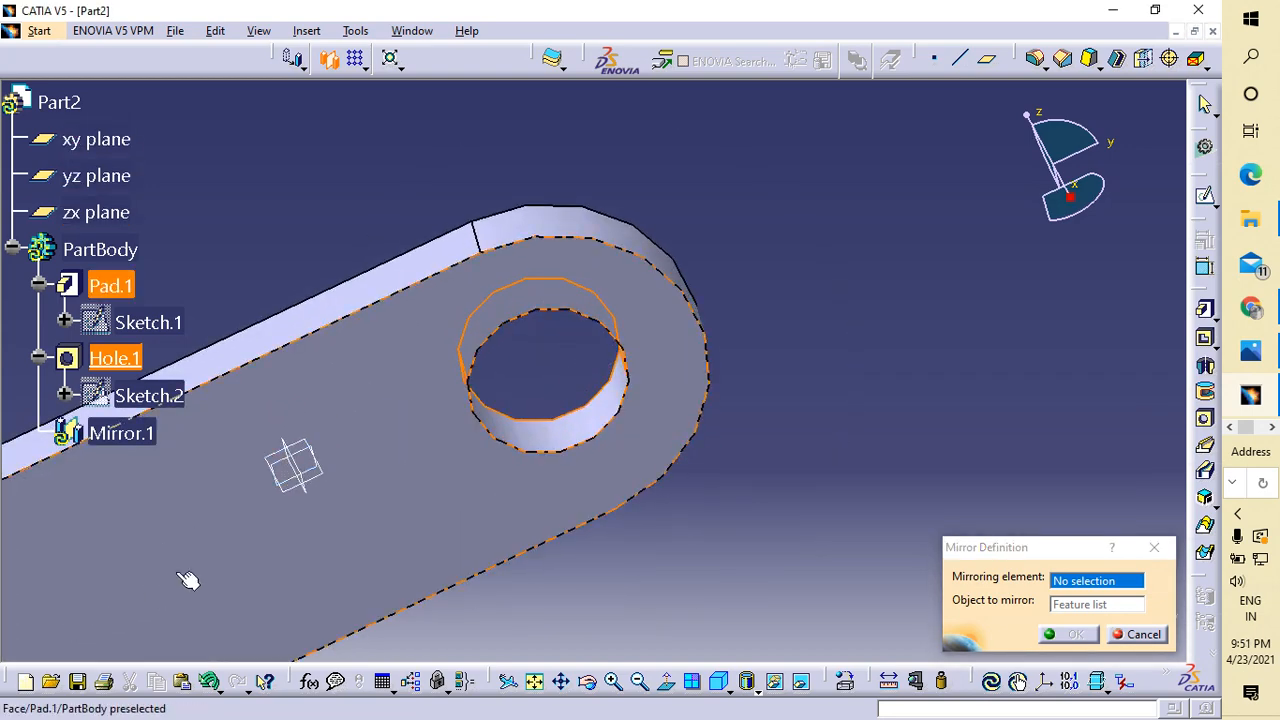
{"action": "left_click", "coordinate": [300, 475]}
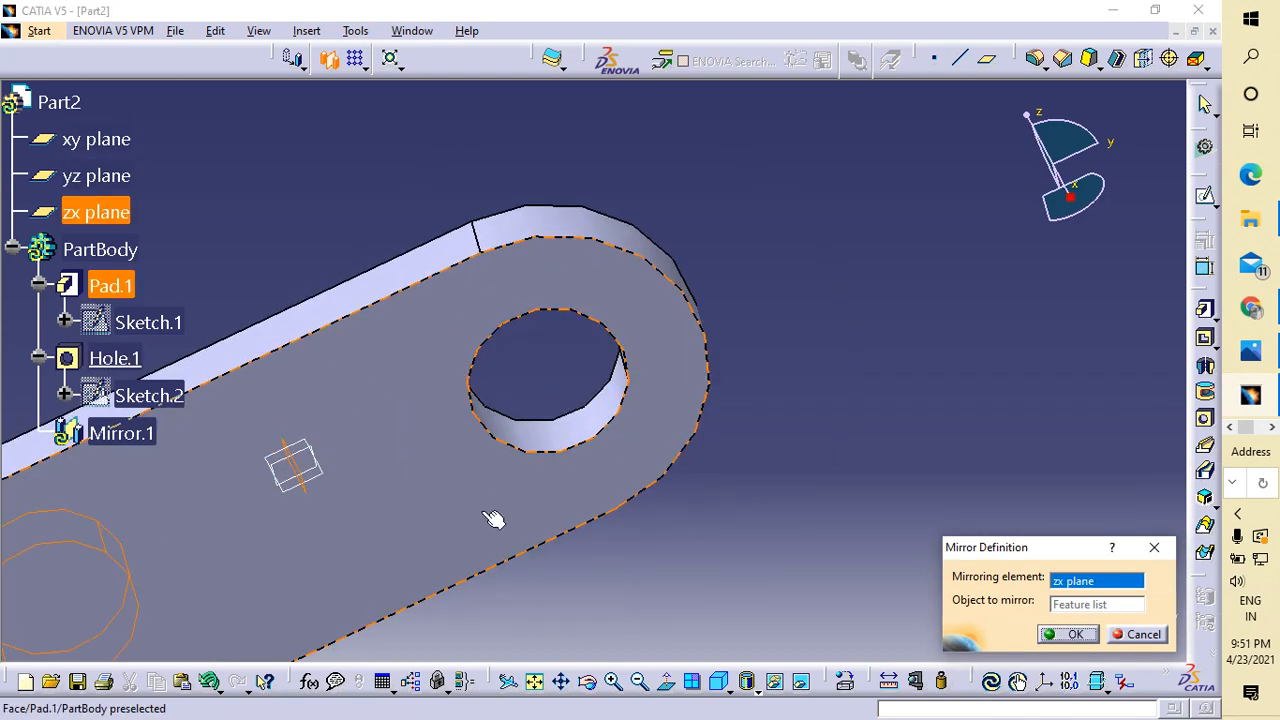
{"action": "left_click", "coordinate": [1068, 634]}
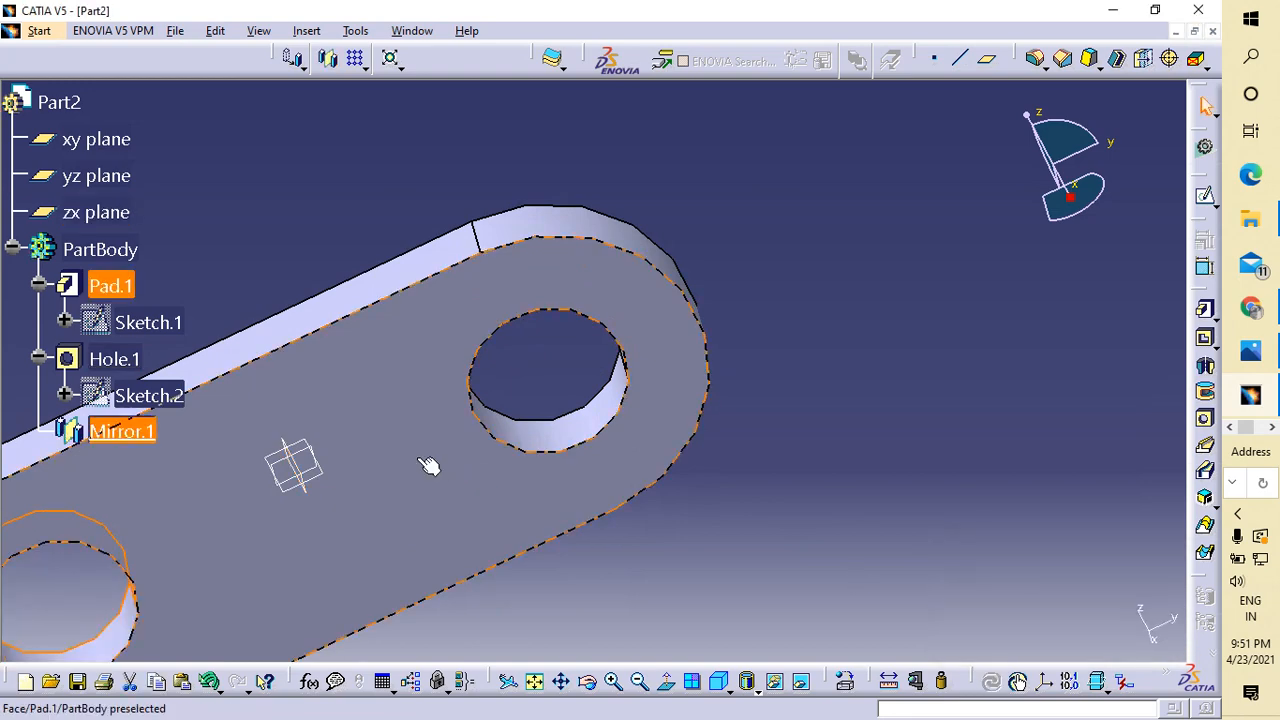
{"action": "middle_click_drag", "start_coordinate": [431, 466], "coordinate": [766, 486]}
{"action": "left_click", "coordinate": [893, 457]}
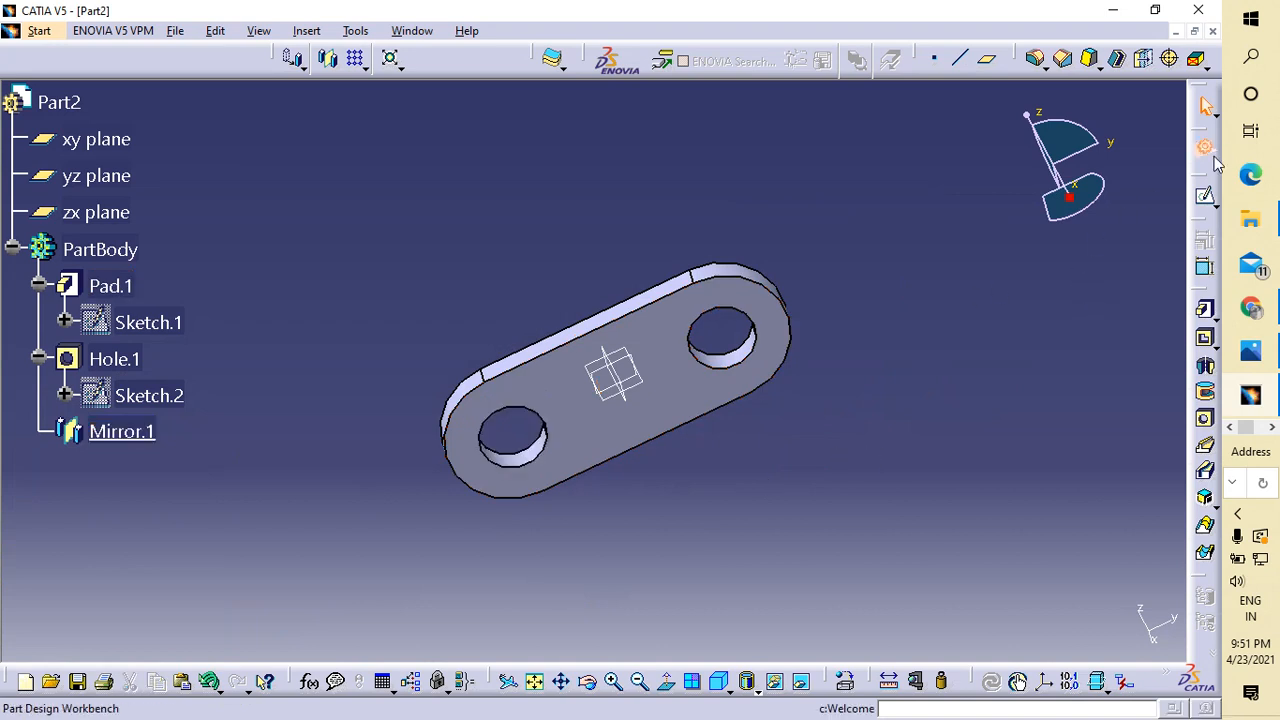
- Save the part as a CATPart named "assembly package part 3" in the Documents folder
{"action": "left_click", "coordinate": [176, 31]}
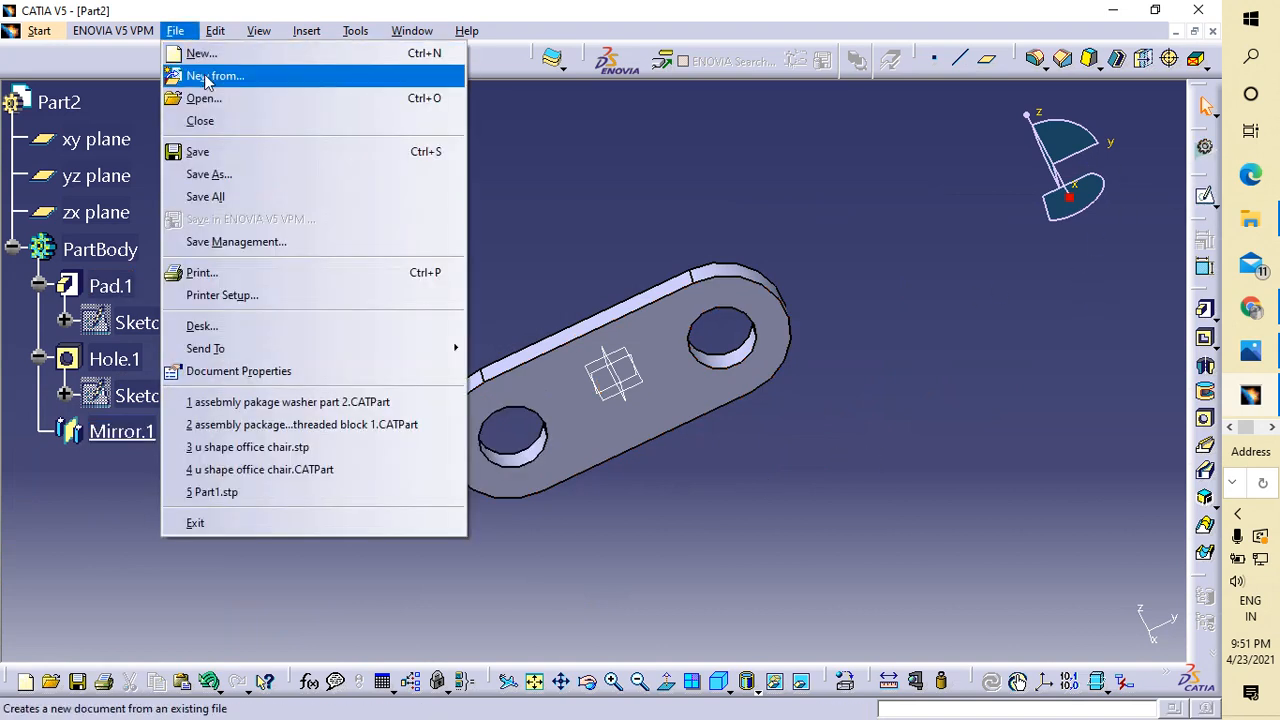
{"action": "left_click", "coordinate": [236, 176]}
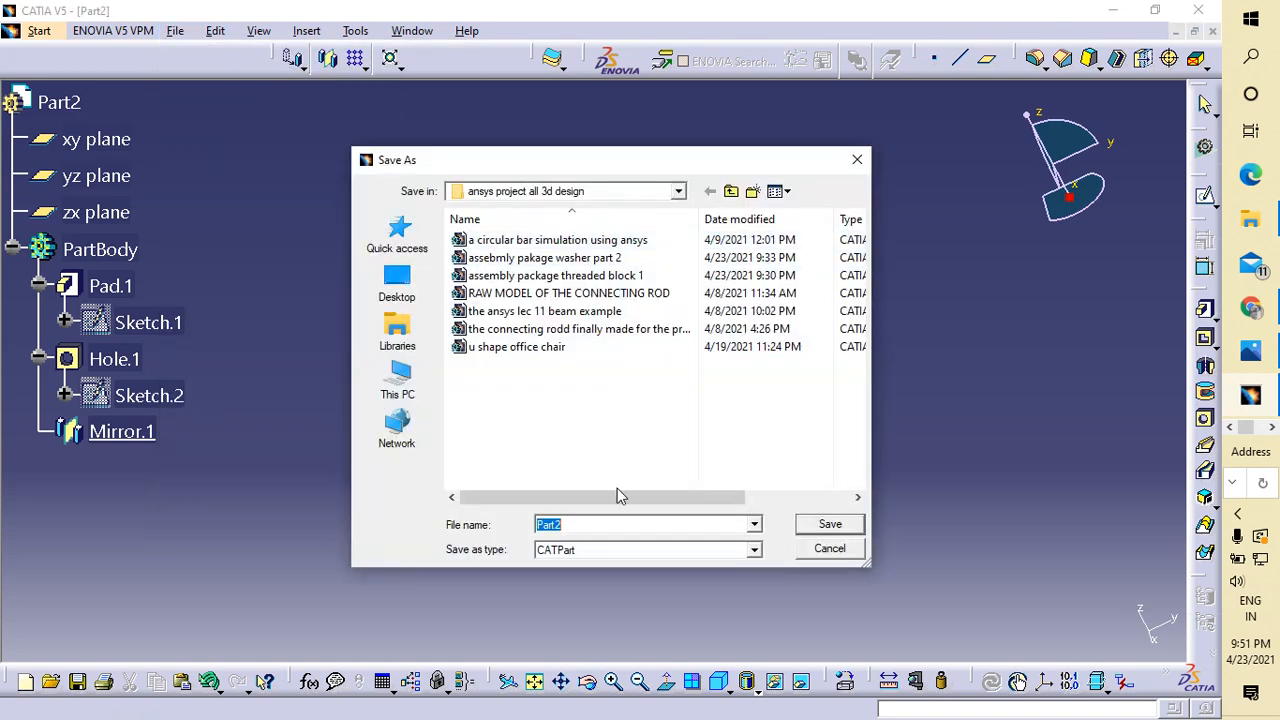
{"action": "left_click", "coordinate": [617, 488]}
{"action": "key", "text": "a"}
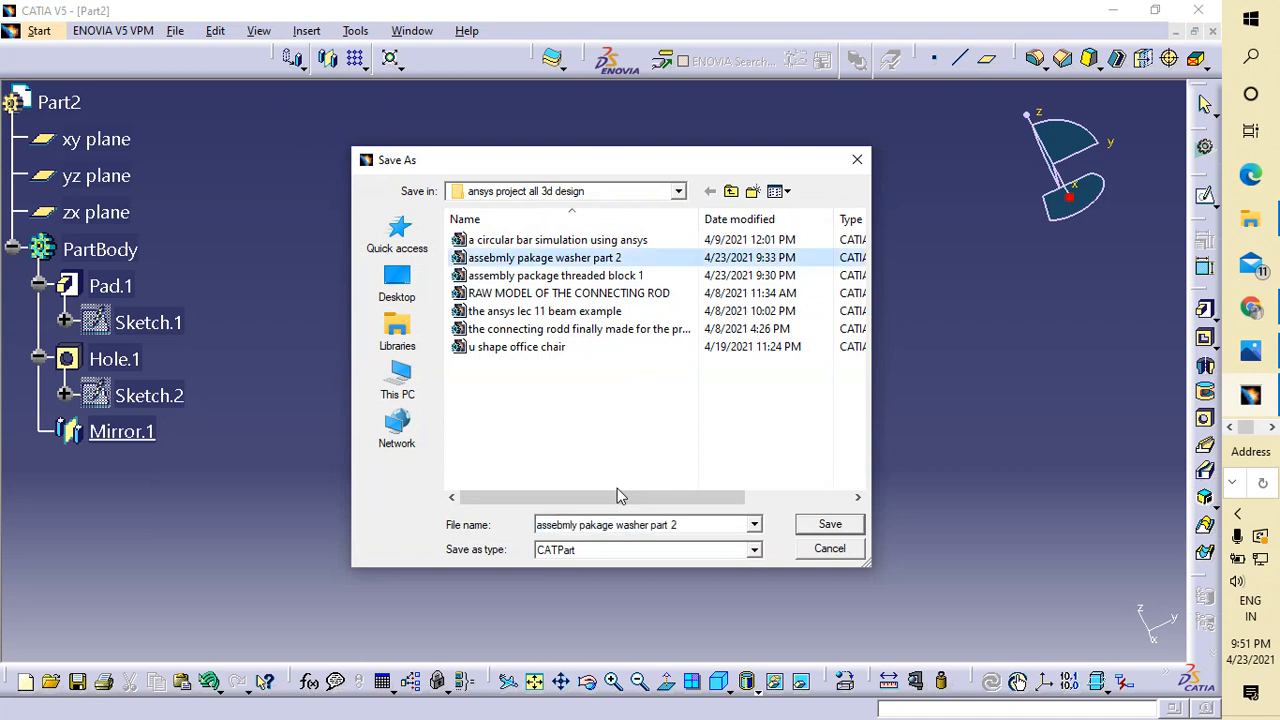
{"action": "key", "text": "BackSpace"}
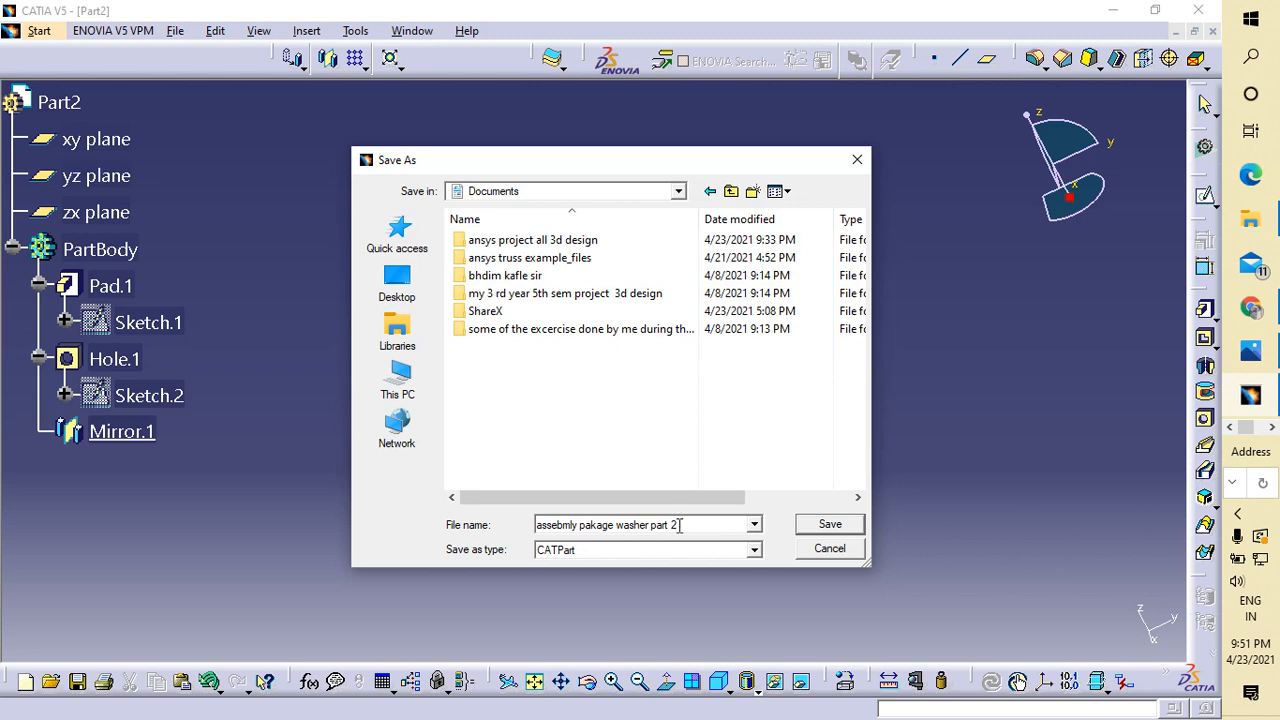
{"action": "key", "text": "ctrl+a"}
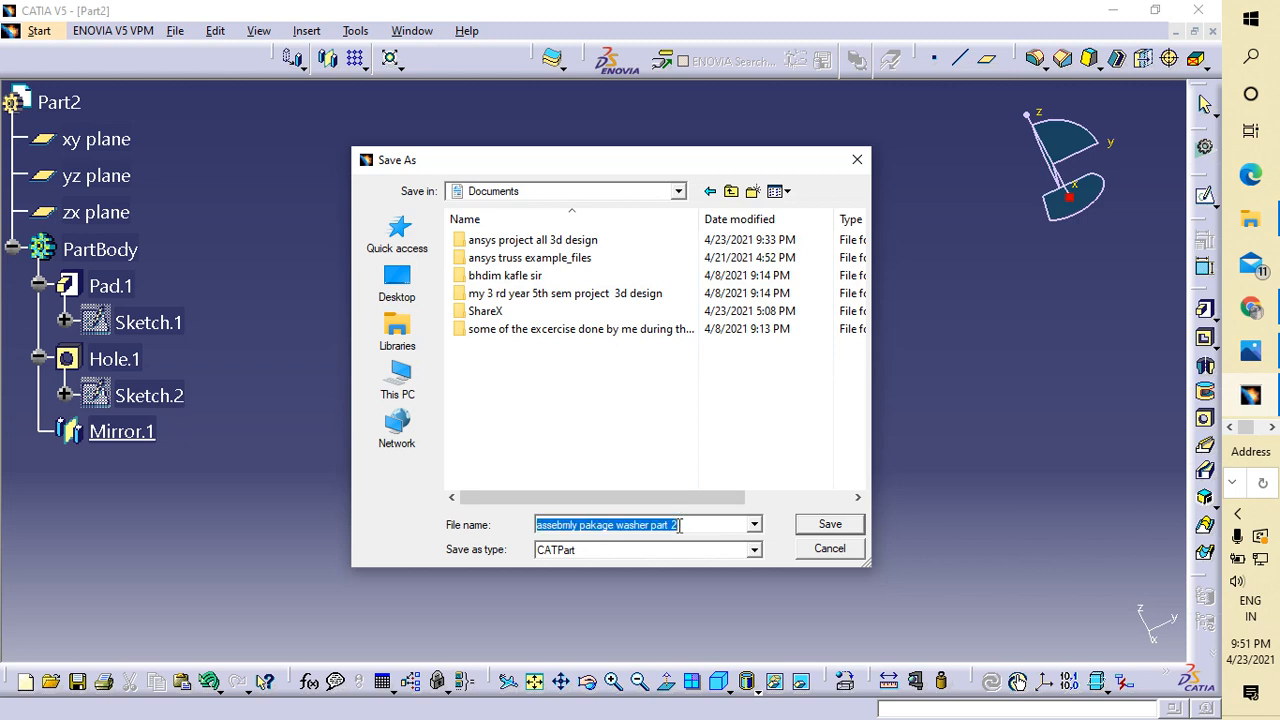
{"action": "key", "text": "BackSpace"}
{"action": "type", "text": "3"}
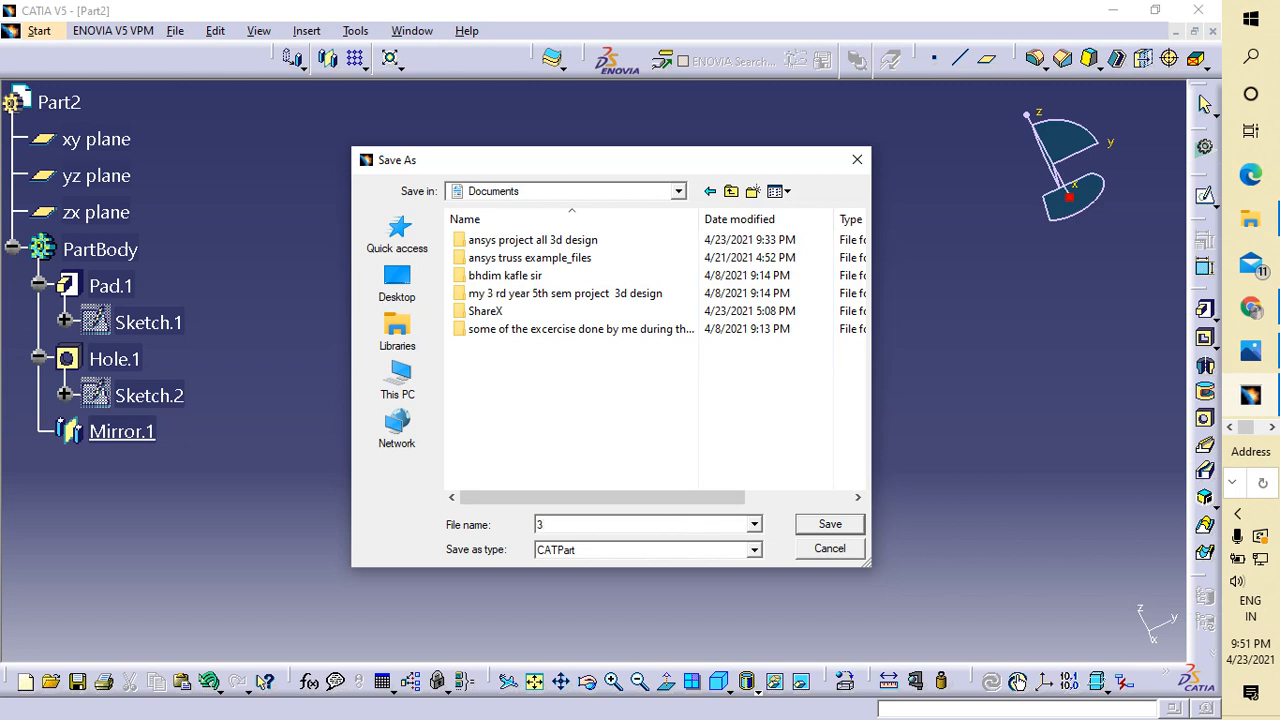
{"action": "key", "text": "BackSpace"}
{"action": "type", "text": "a"}
{"action": "type", "text": "ackage part"}
{"action": "key", "text": "Return"}
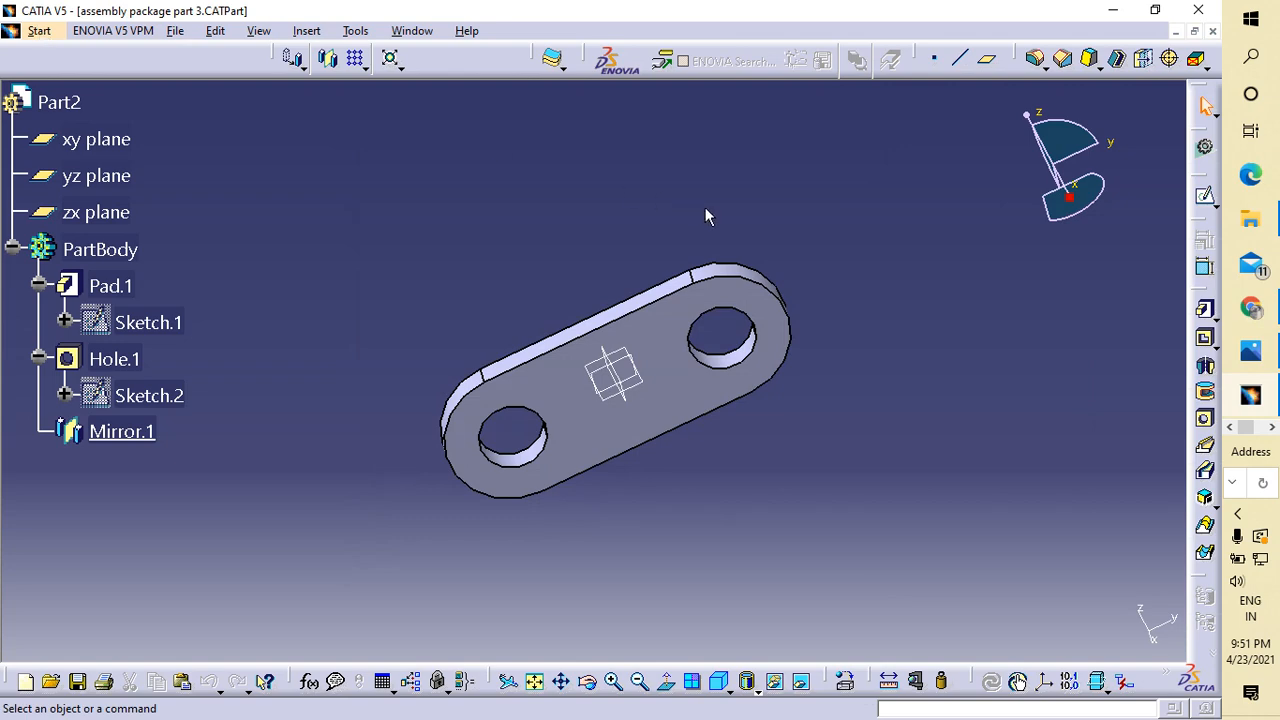
{"action": "left_click", "coordinate": [80, 31]}
{"action": "left_click", "coordinate": [42, 33]}
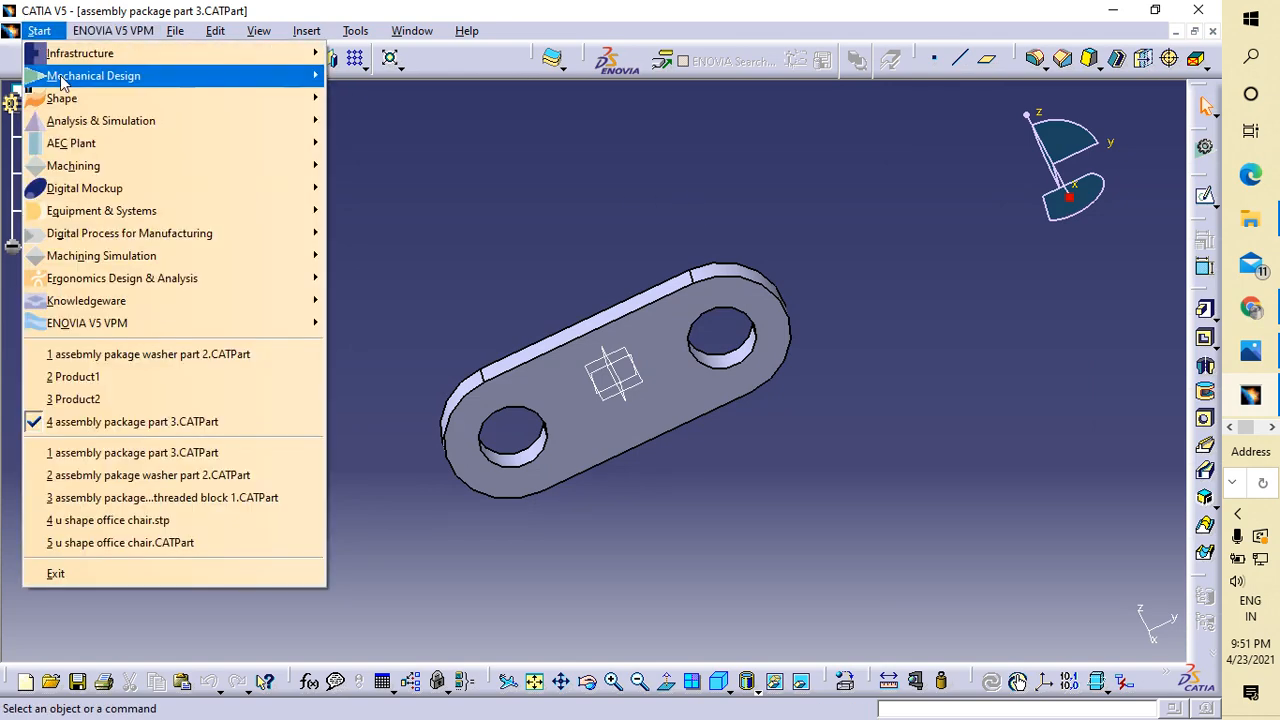
{"action": "mouse_move", "coordinate": [62, 82]}
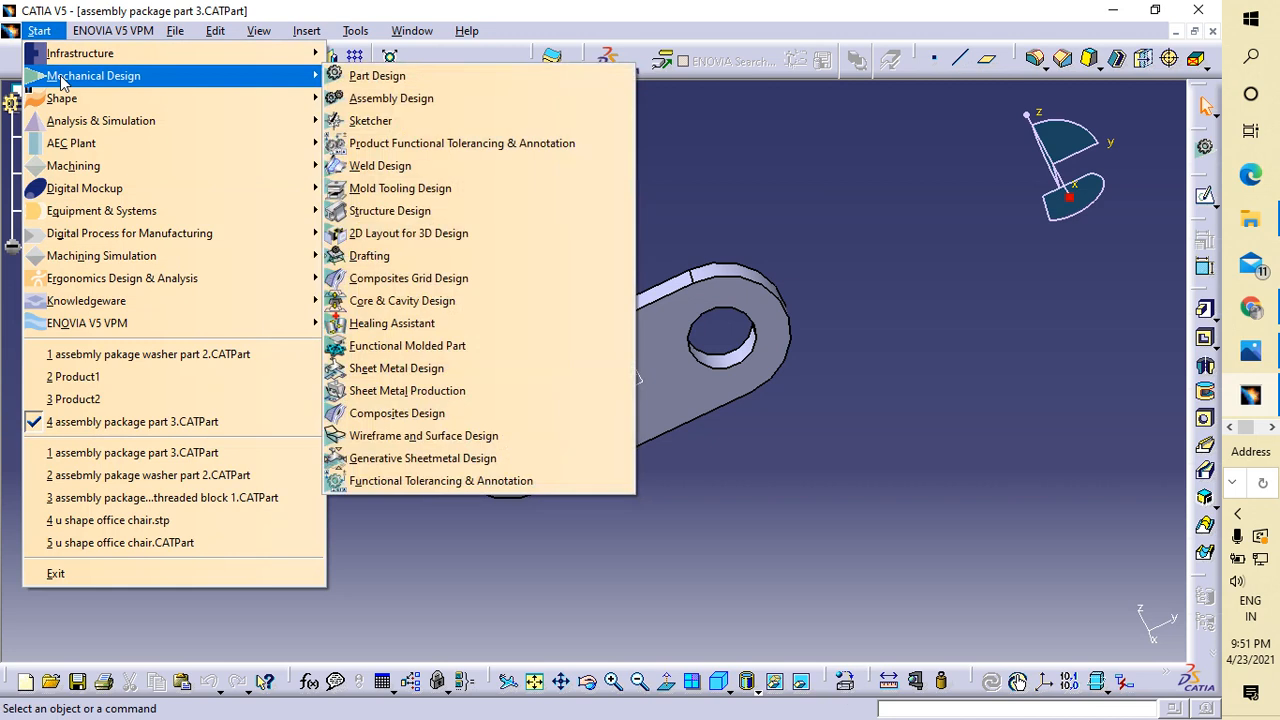
{"action": "left_click", "coordinate": [928, 178]}
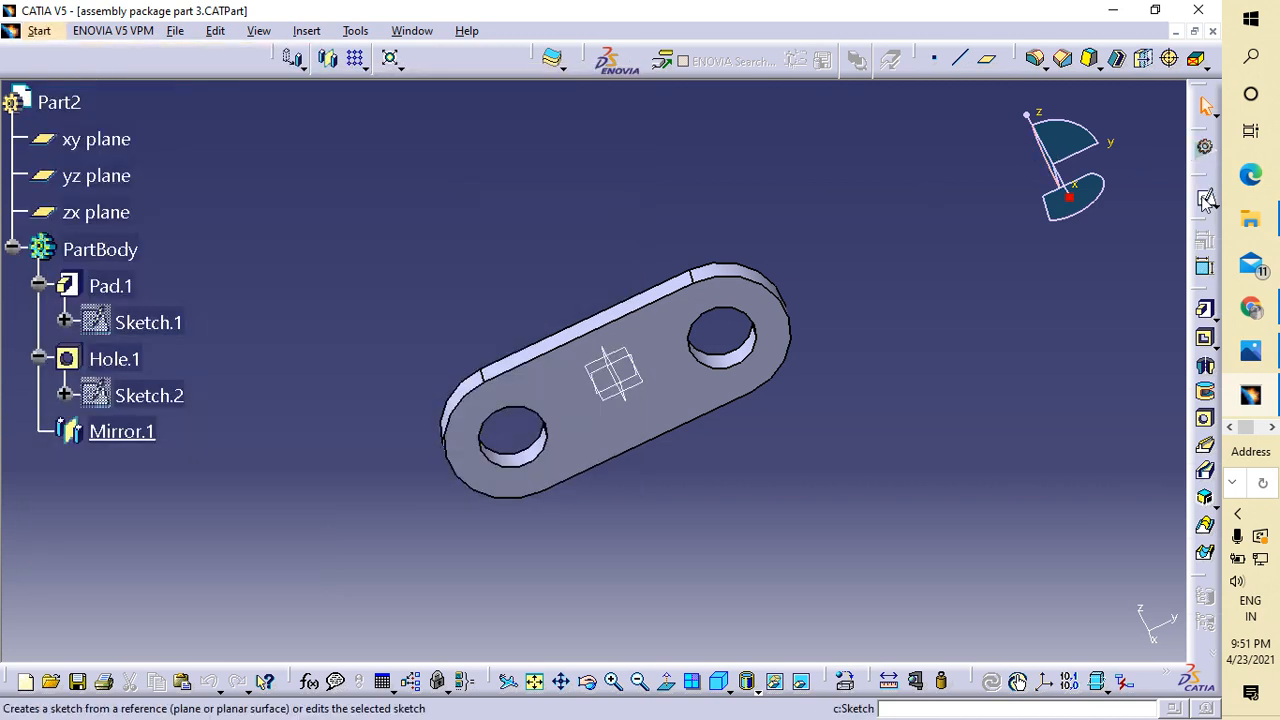